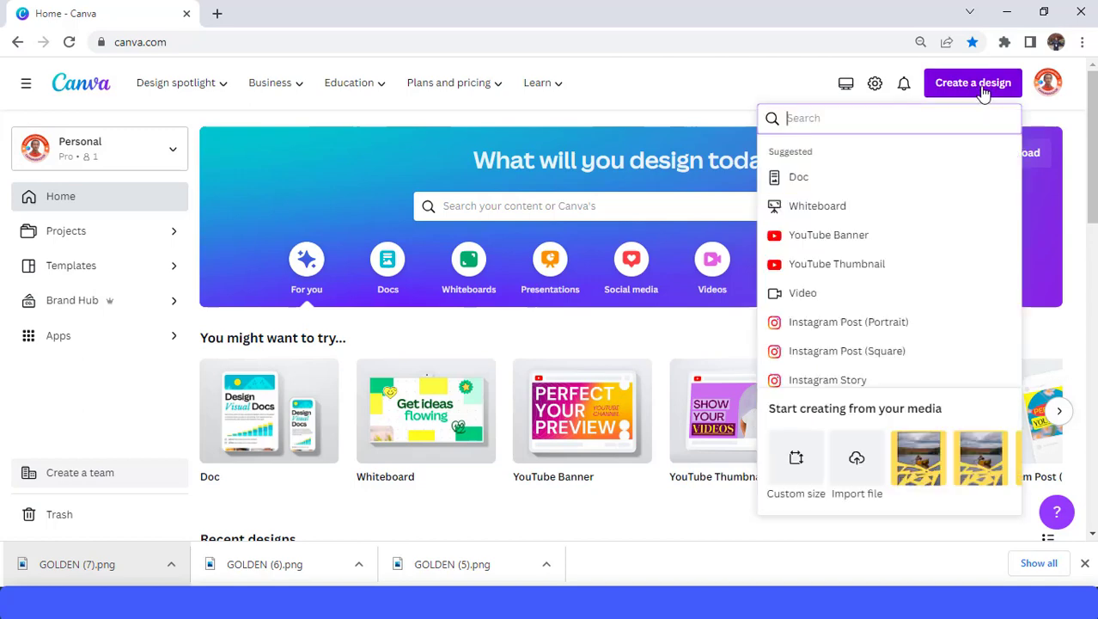
Step: Create a YouTube Thumbnail design and add a heading reading GOLDEN
{"action": "left_click", "coordinate": [881, 269]}
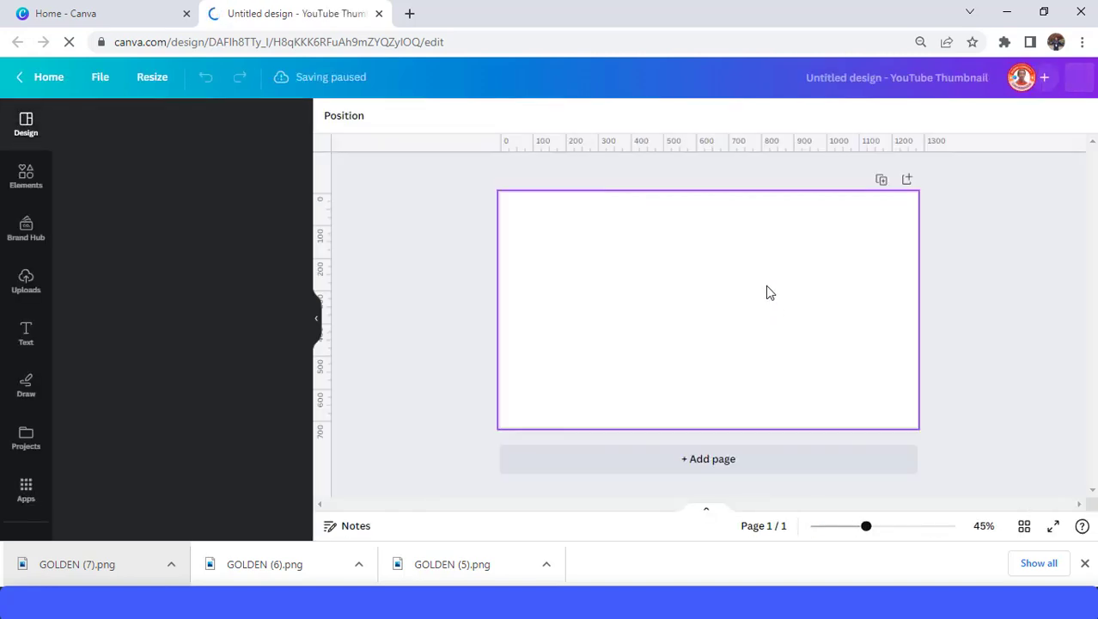
{"action": "left_click", "coordinate": [25, 335]}
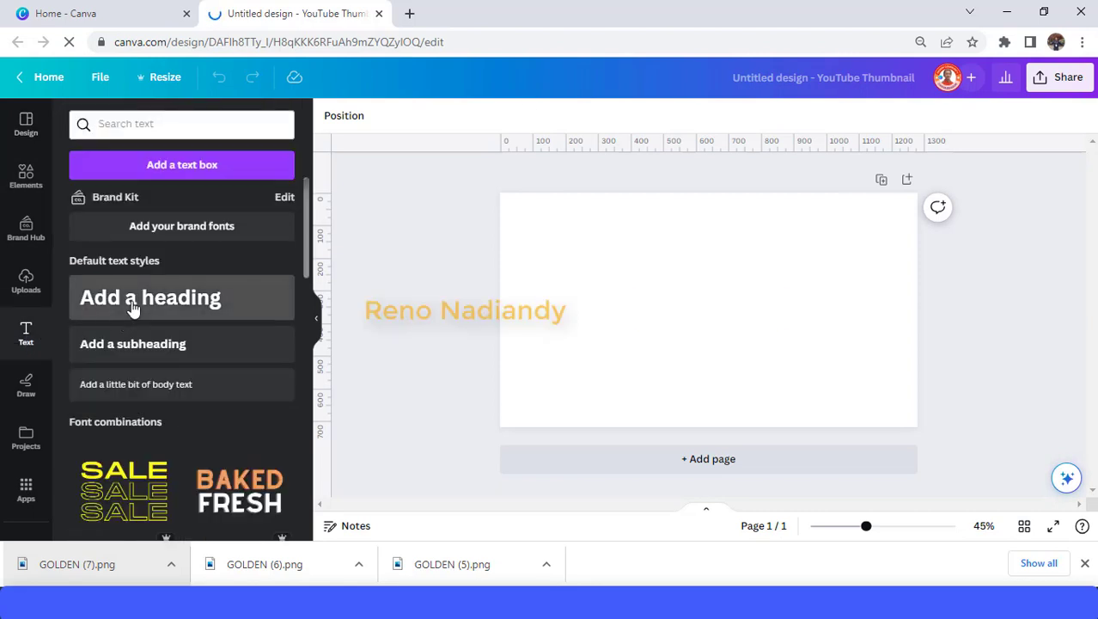
{"action": "left_click", "coordinate": [134, 311]}
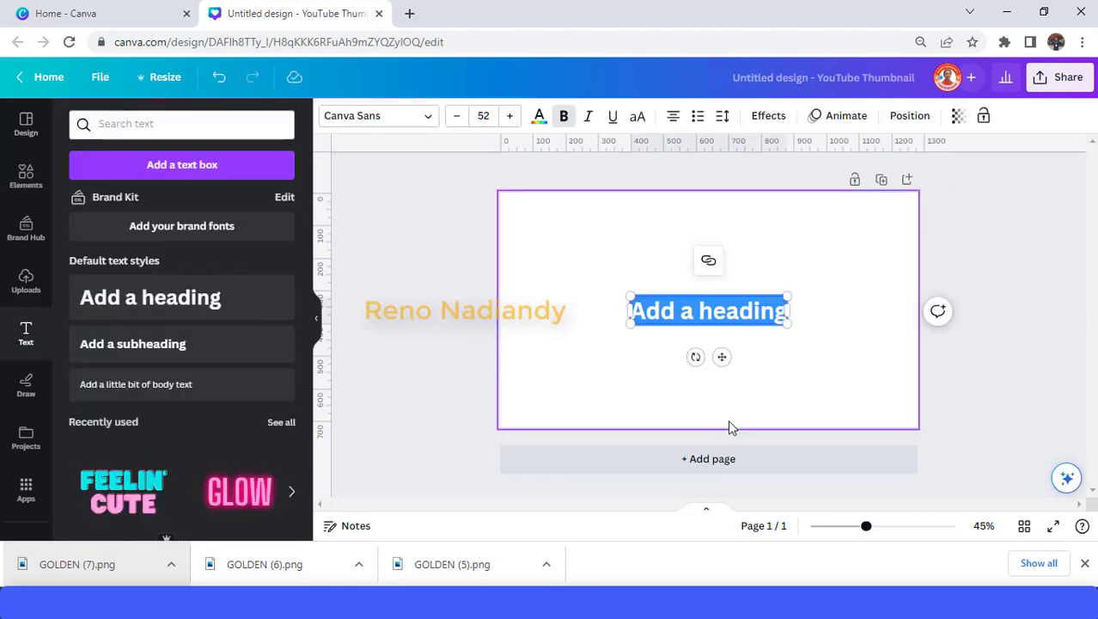
{"action": "type", "text": "GO"}
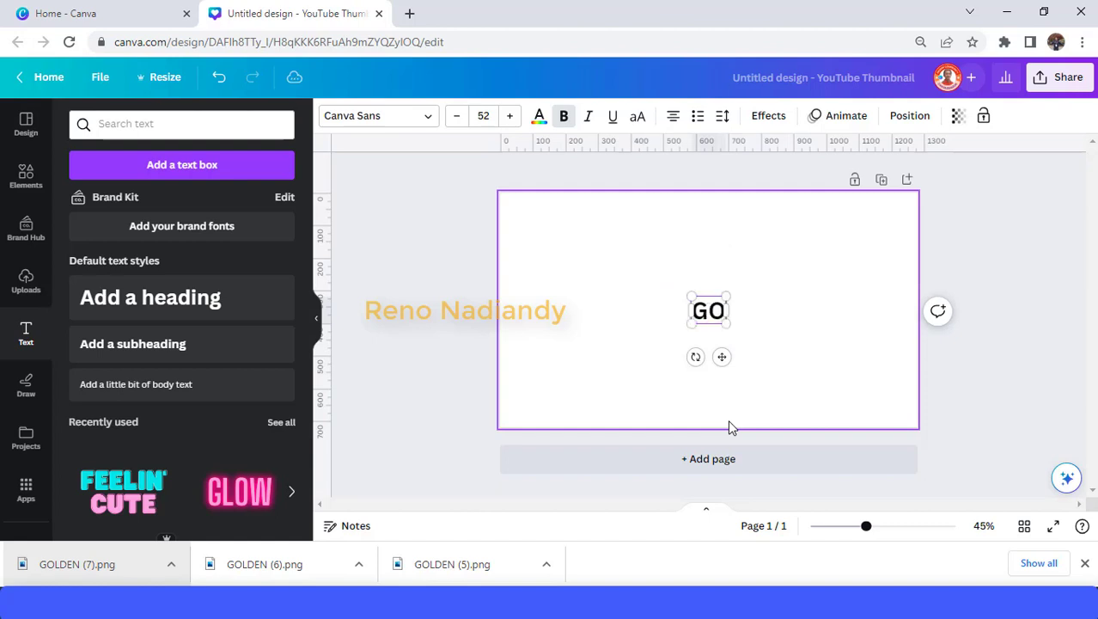
{"action": "type", "text": "LDEN"}
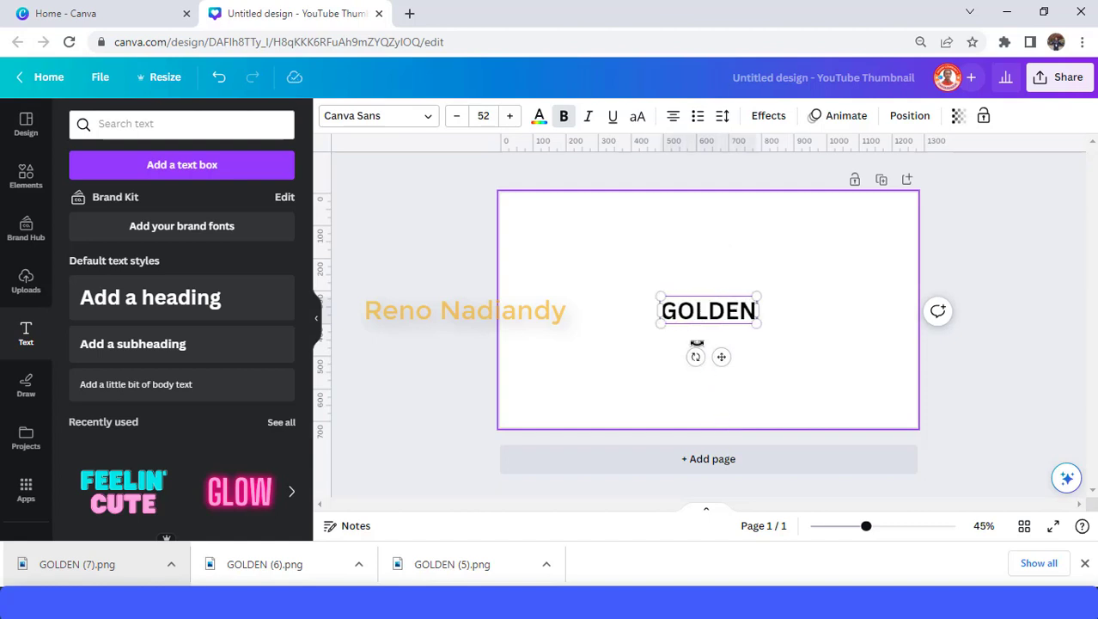
Step: Enlarge the GOLDEN heading to about font size 202, centered on the page, and make it italic
{"action": "left_click_drag", "start_coordinate": [660, 296], "coordinate": [524, 236]}
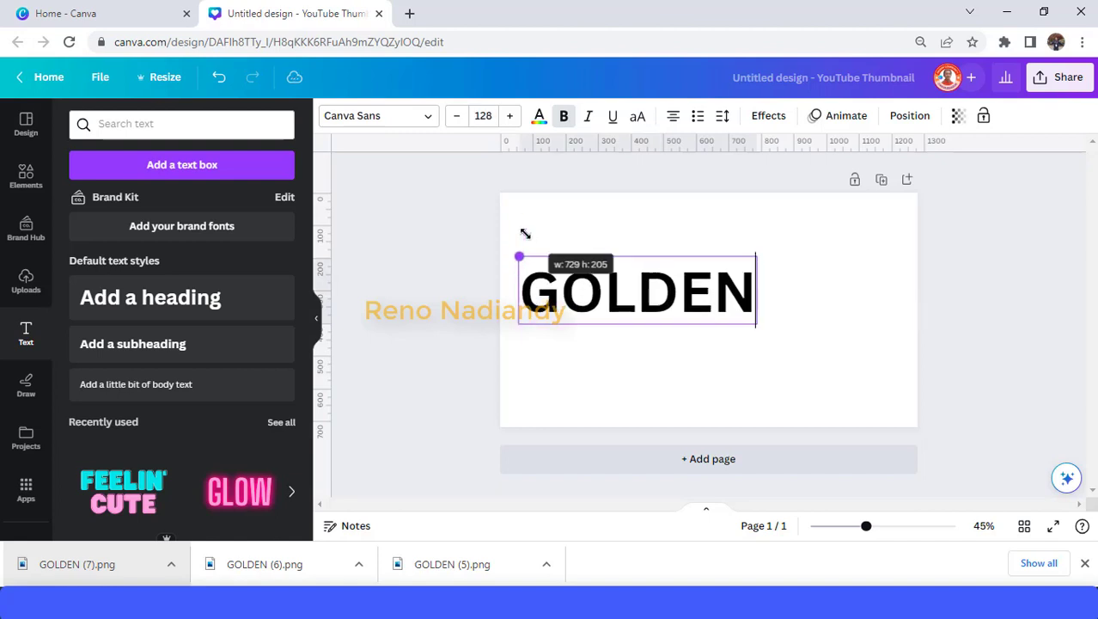
{"action": "left_click_drag", "start_coordinate": [778, 347], "coordinate": [887, 395]}
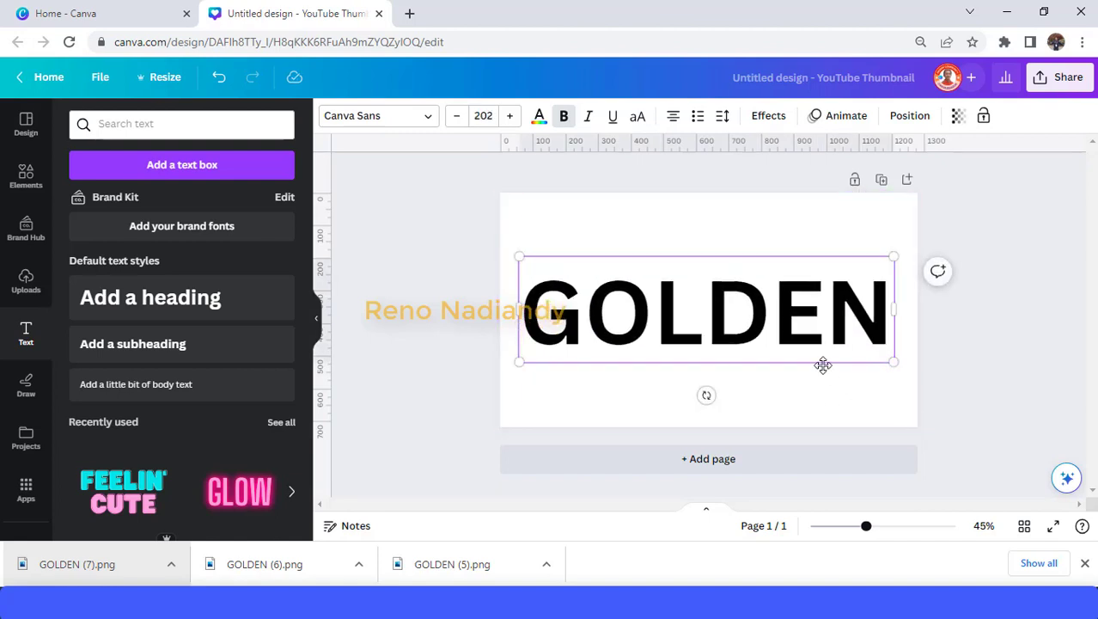
{"action": "left_click", "coordinate": [828, 402]}
{"action": "left_click", "coordinate": [805, 336]}
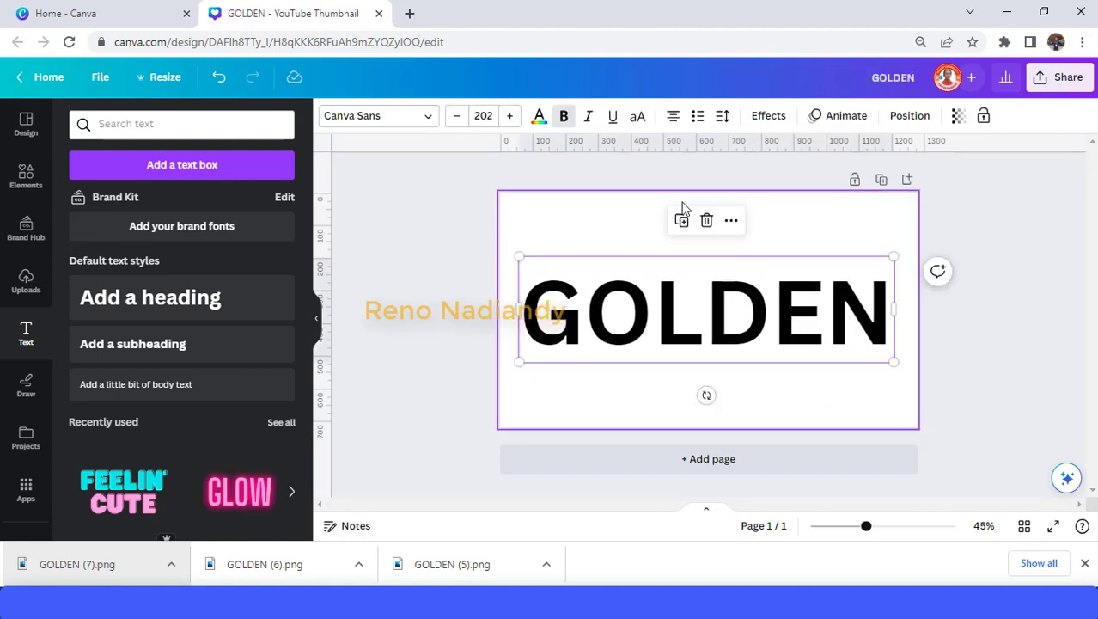
{"action": "left_click", "coordinate": [590, 120]}
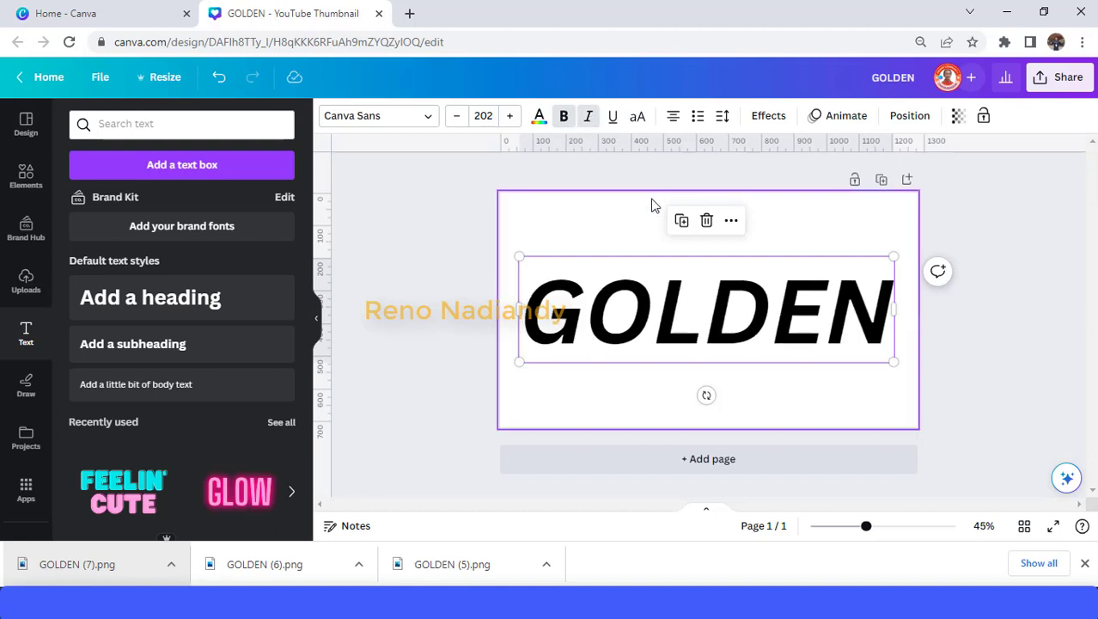
{"action": "mouse_move", "coordinate": [784, 325]}
{"action": "left_mouse_down"}
{"action": "mouse_move", "coordinate": [786, 315]}
{"action": "mouse_move", "coordinate": [798, 332]}
{"action": "left_mouse_up"}
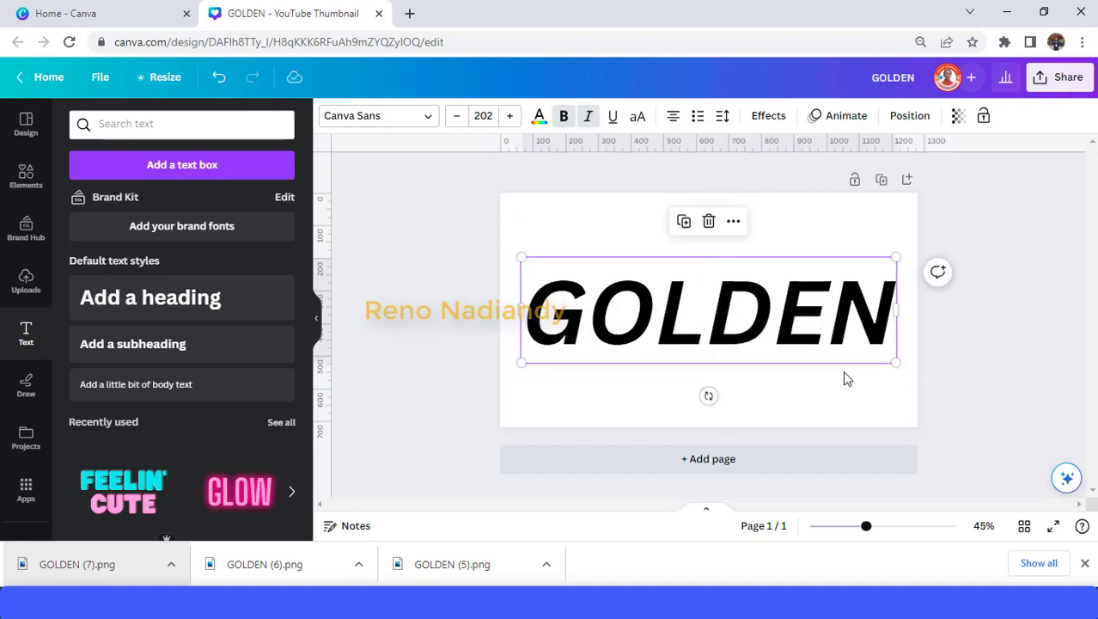
Step: Apply the Hollow text effect to the GOLDEN heading with a thickness of 35
{"action": "left_click", "coordinate": [767, 118]}
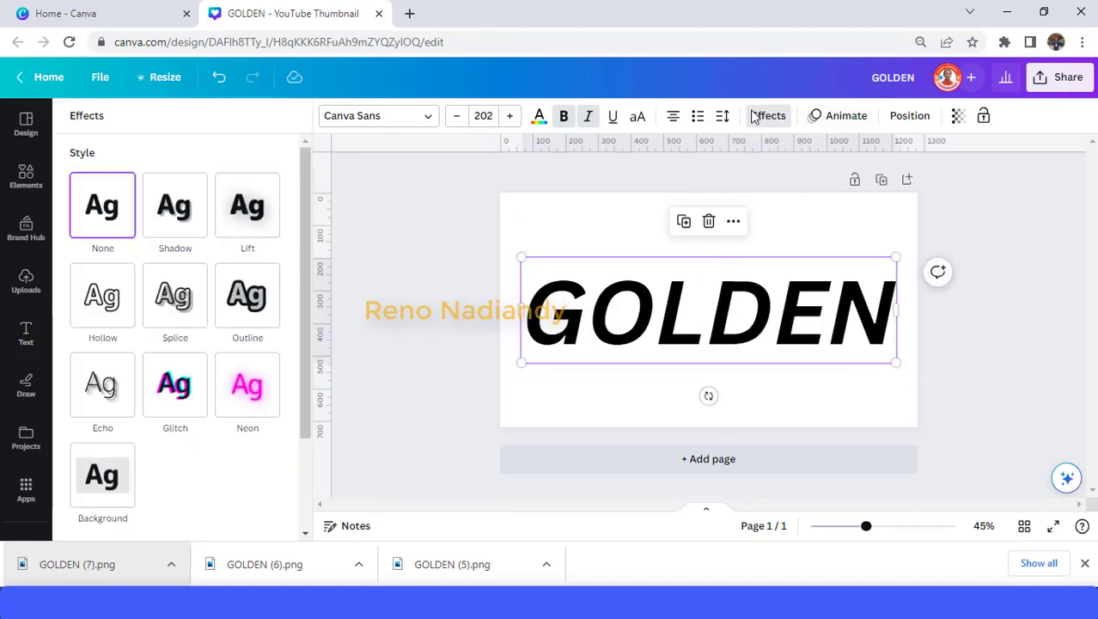
{"action": "left_click", "coordinate": [103, 295]}
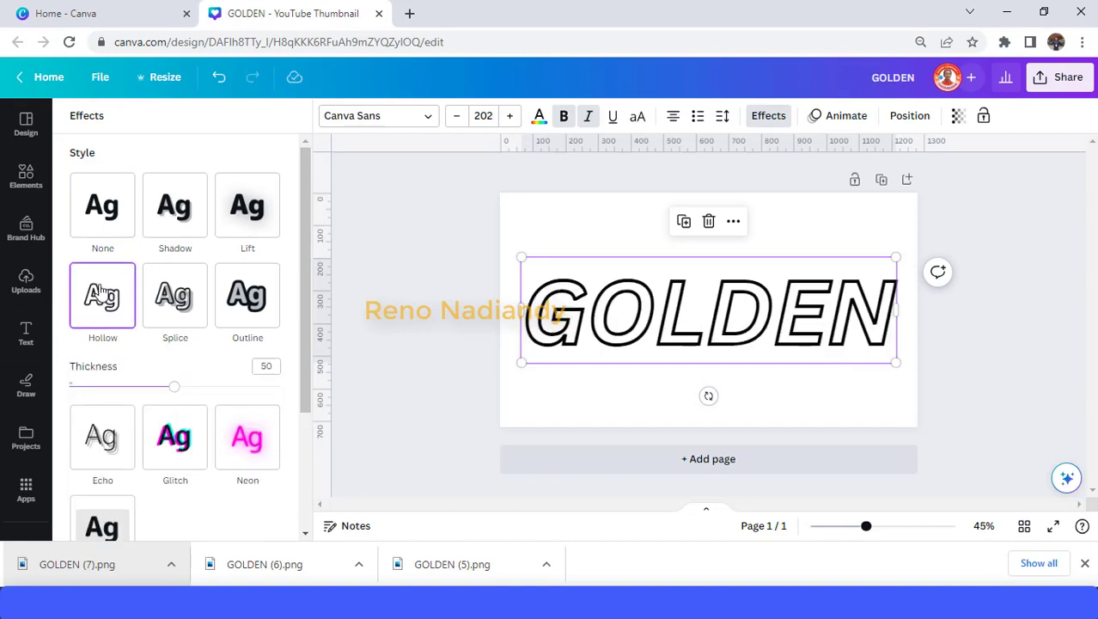
{"action": "left_click", "coordinate": [267, 365]}
{"action": "type", "text": "34"}
{"action": "key", "text": "Return"}
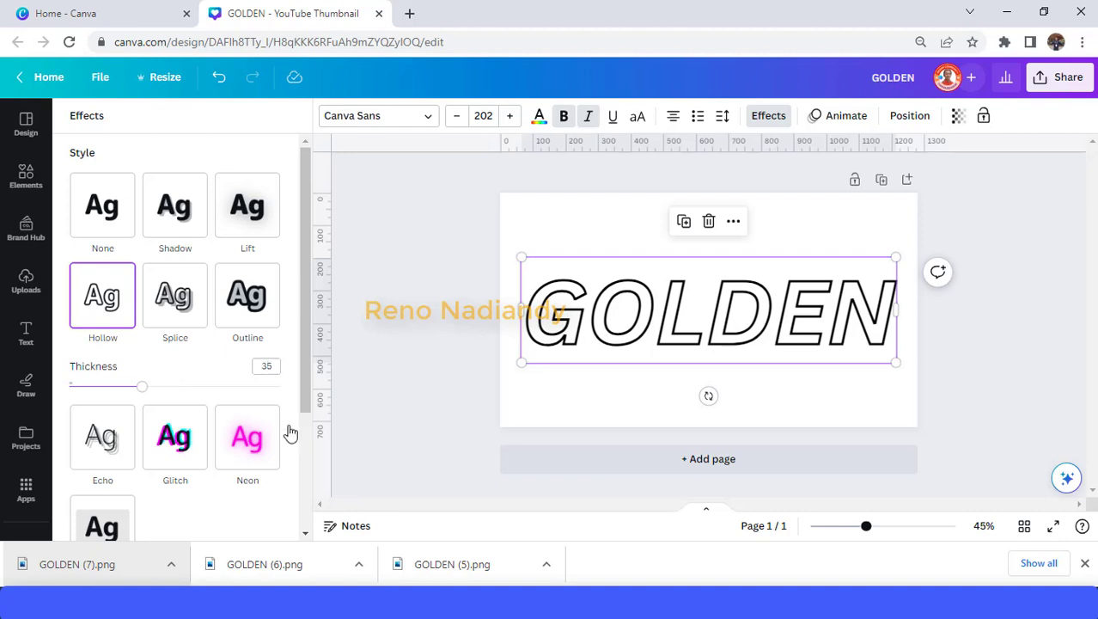
Step: Add a square shape to the page and fill it with the default solid yellow
{"action": "left_click", "coordinate": [27, 196]}
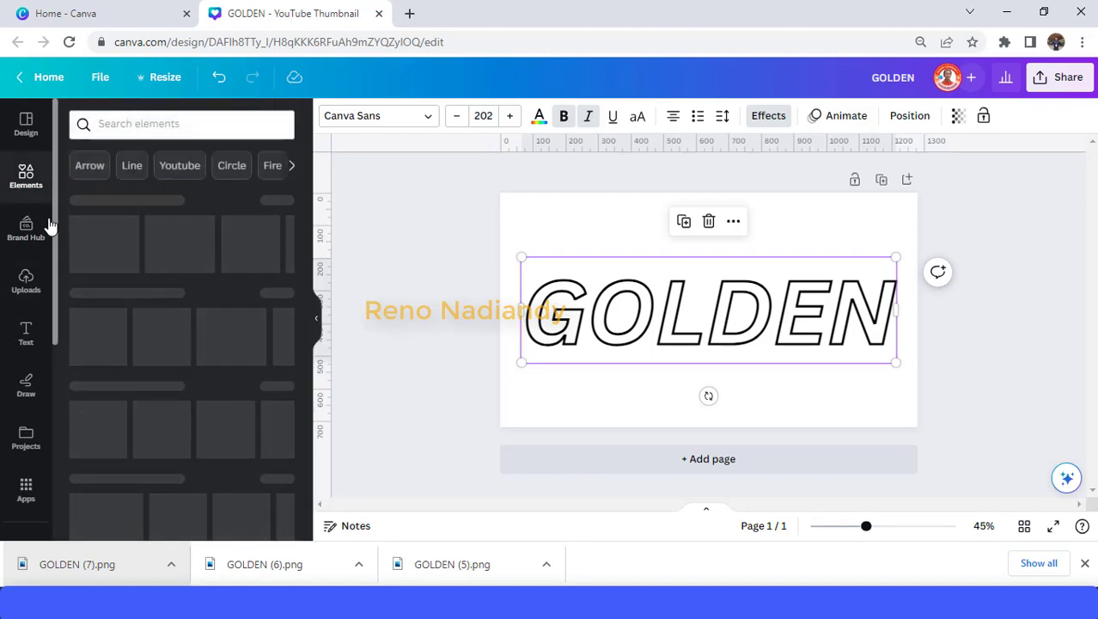
{"action": "left_click", "coordinate": [93, 337]}
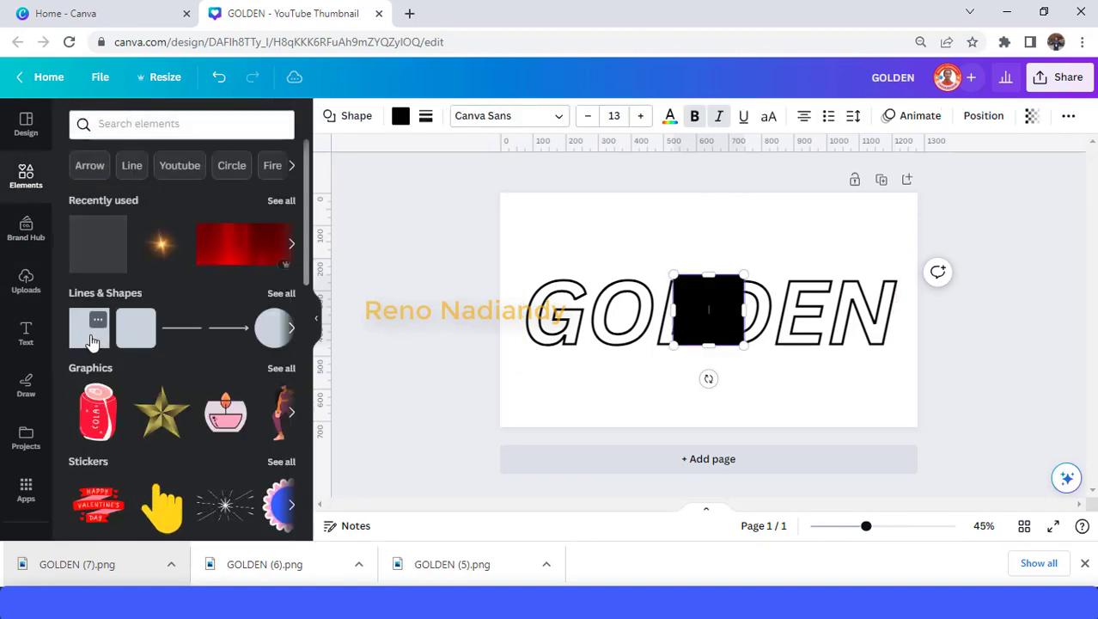
{"action": "left_click", "coordinate": [401, 118]}
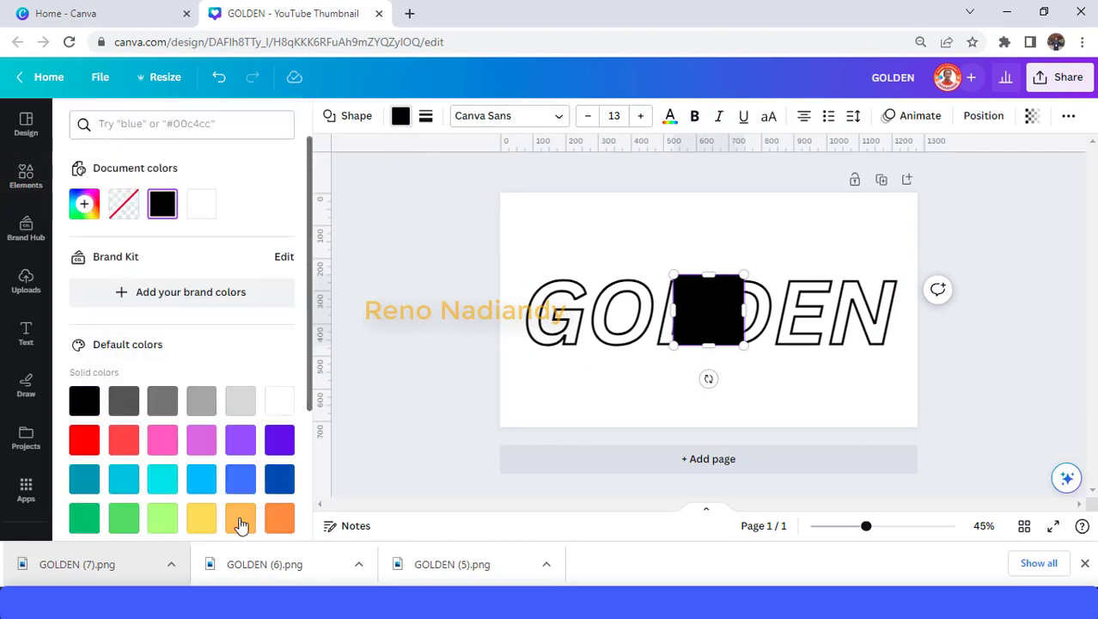
{"action": "left_click", "coordinate": [200, 519]}
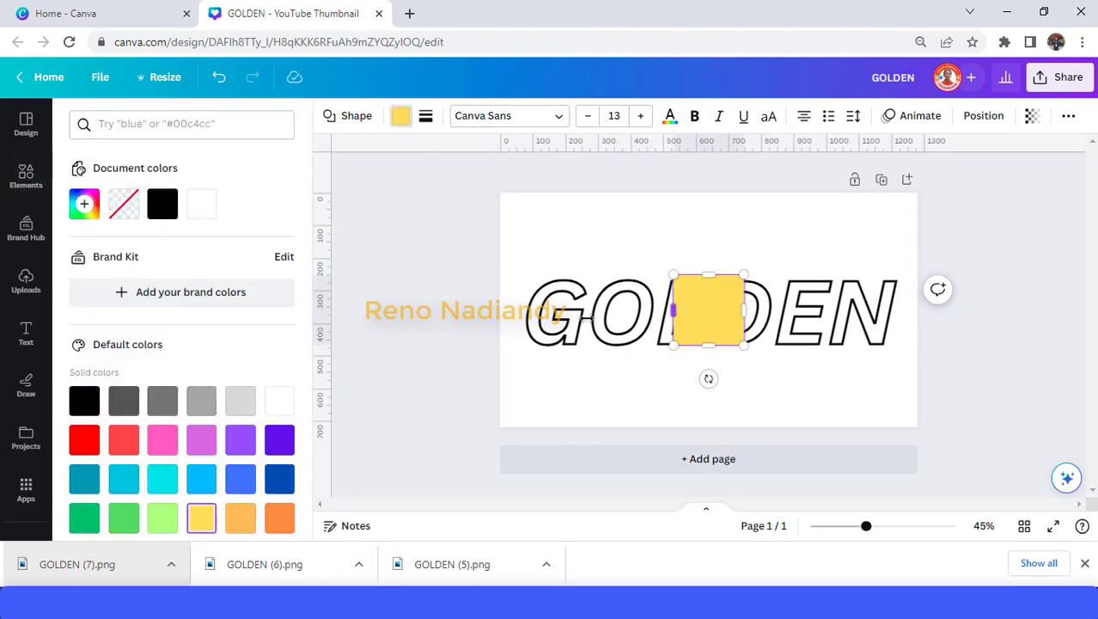
Step: Stretch the yellow shape to cover the full GOLDEN text and send it to the back
{"action": "left_click_drag", "start_coordinate": [587, 317], "coordinate": [521, 311]}
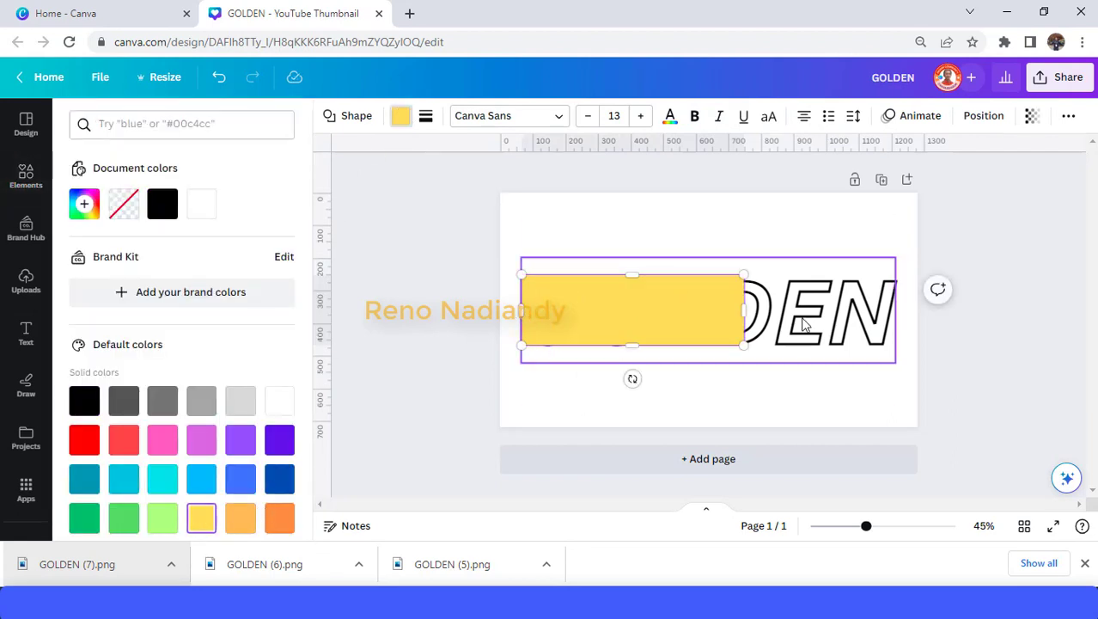
{"action": "left_click_drag", "start_coordinate": [744, 314], "coordinate": [899, 323]}
{"action": "right_click", "coordinate": [813, 324]}
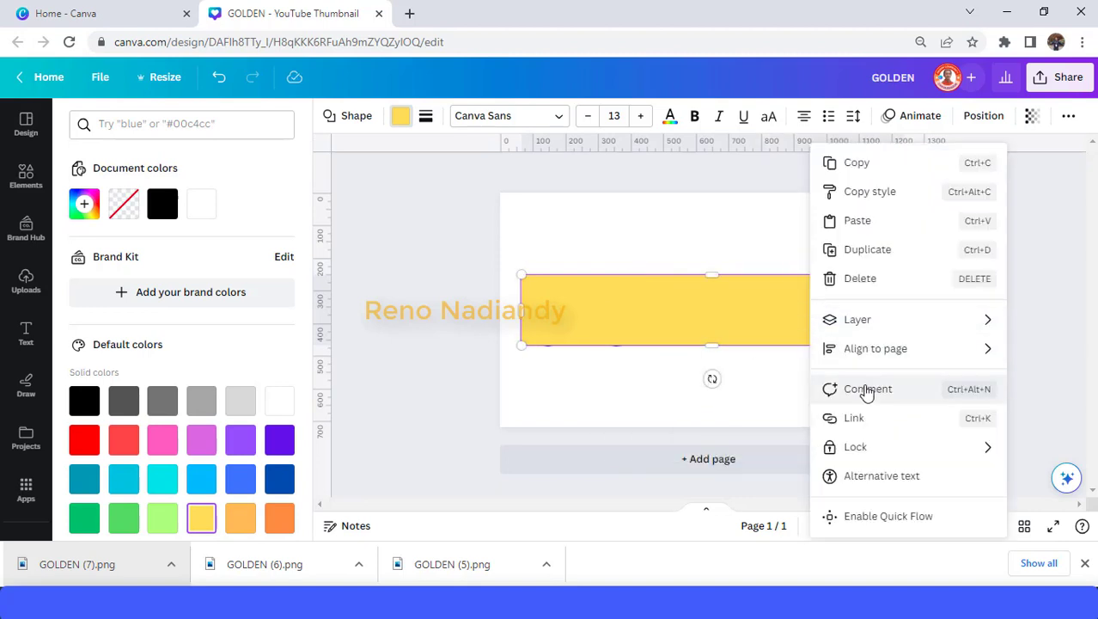
{"action": "mouse_move", "coordinate": [877, 329]}
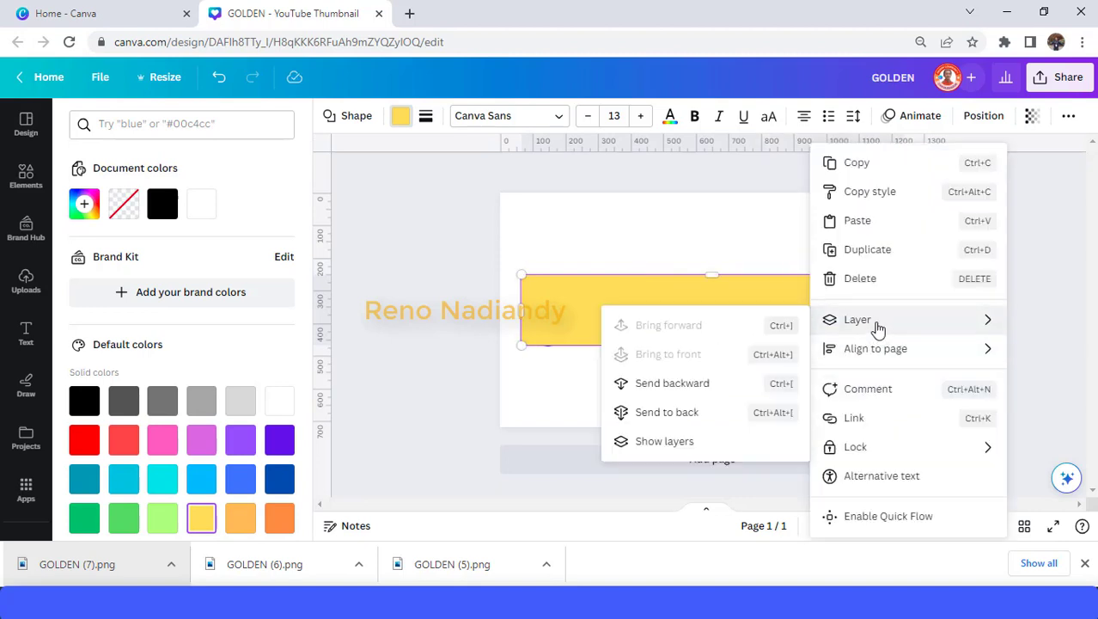
{"action": "left_click", "coordinate": [678, 412]}
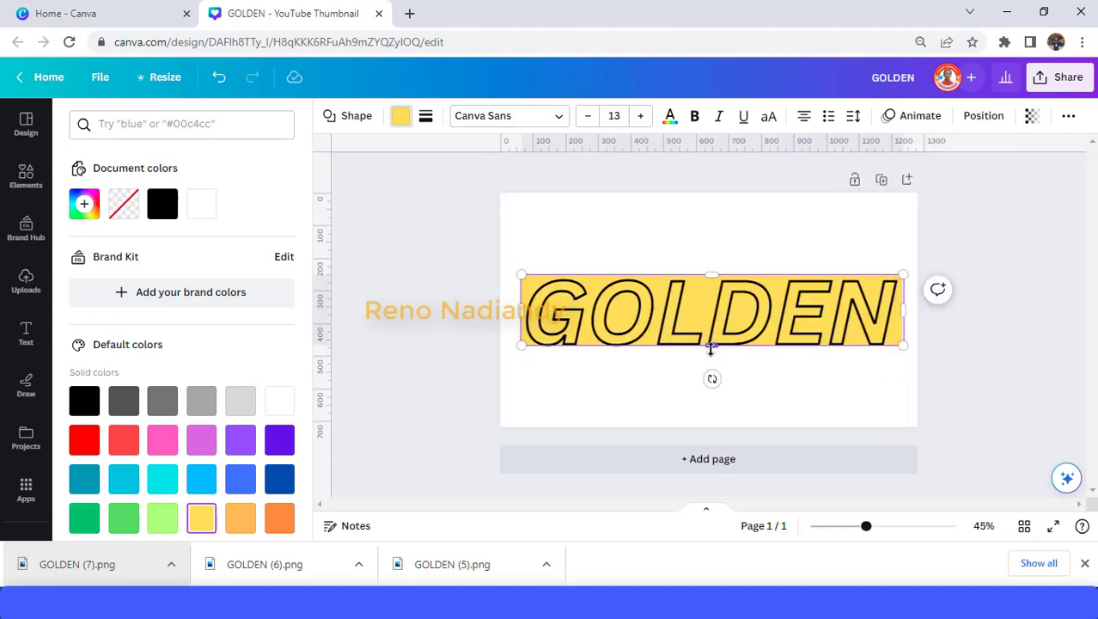
{"action": "left_click_drag", "start_coordinate": [711, 348], "coordinate": [710, 351]}
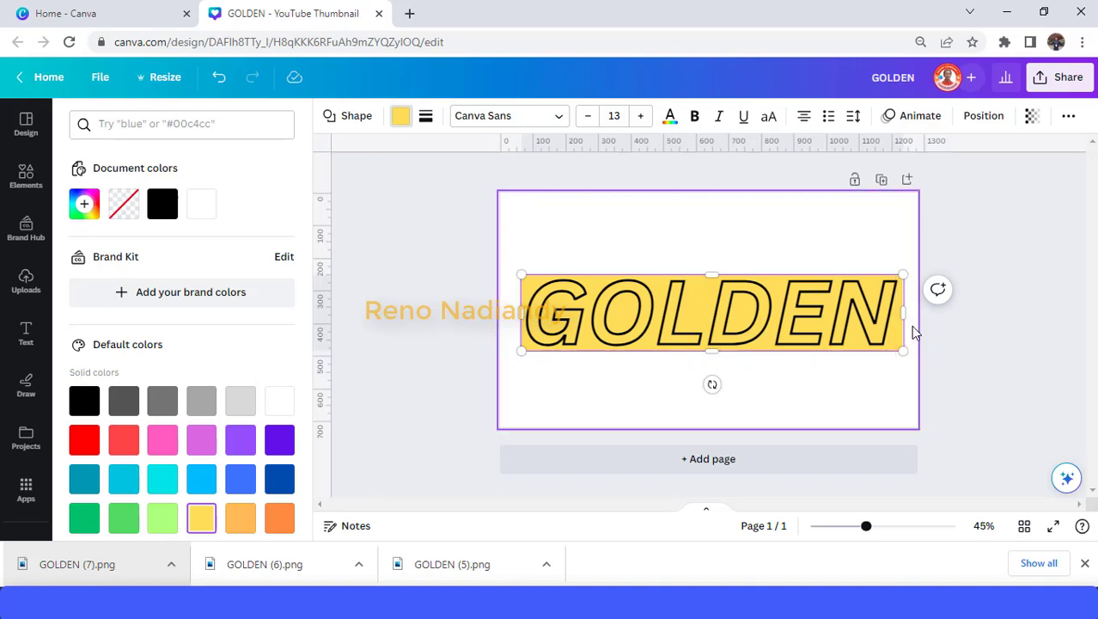
Step: Select the text and the yellow shape together and center them horizontally on the page
{"action": "left_click", "coordinate": [864, 395]}
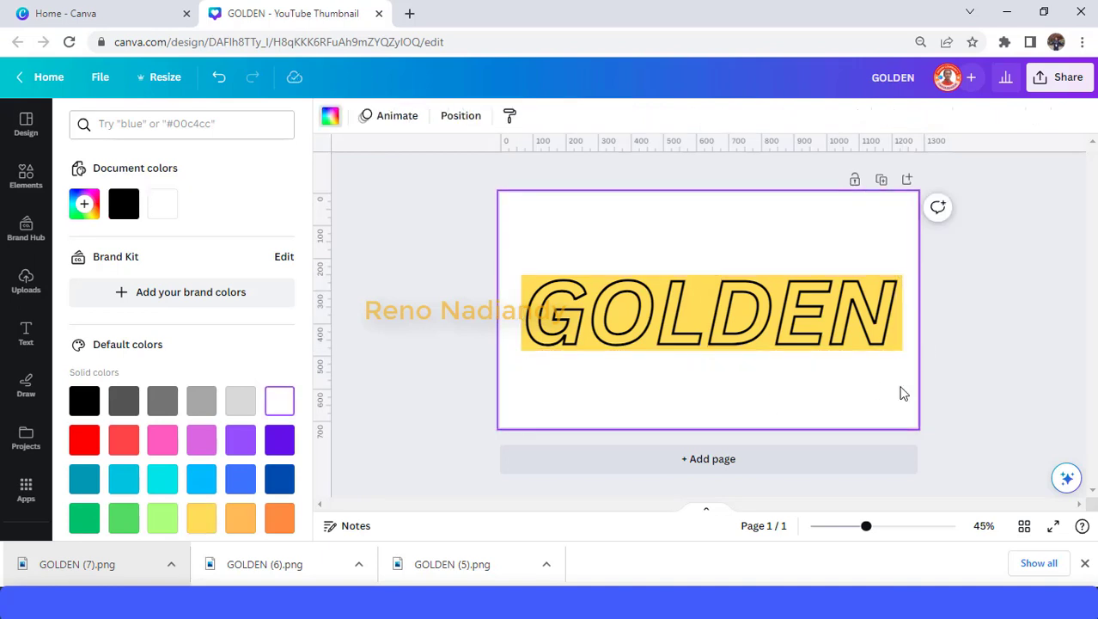
{"action": "left_click_drag", "start_coordinate": [954, 377], "coordinate": [379, 222]}
{"action": "left_click_drag", "start_coordinate": [675, 293], "coordinate": [698, 301]}
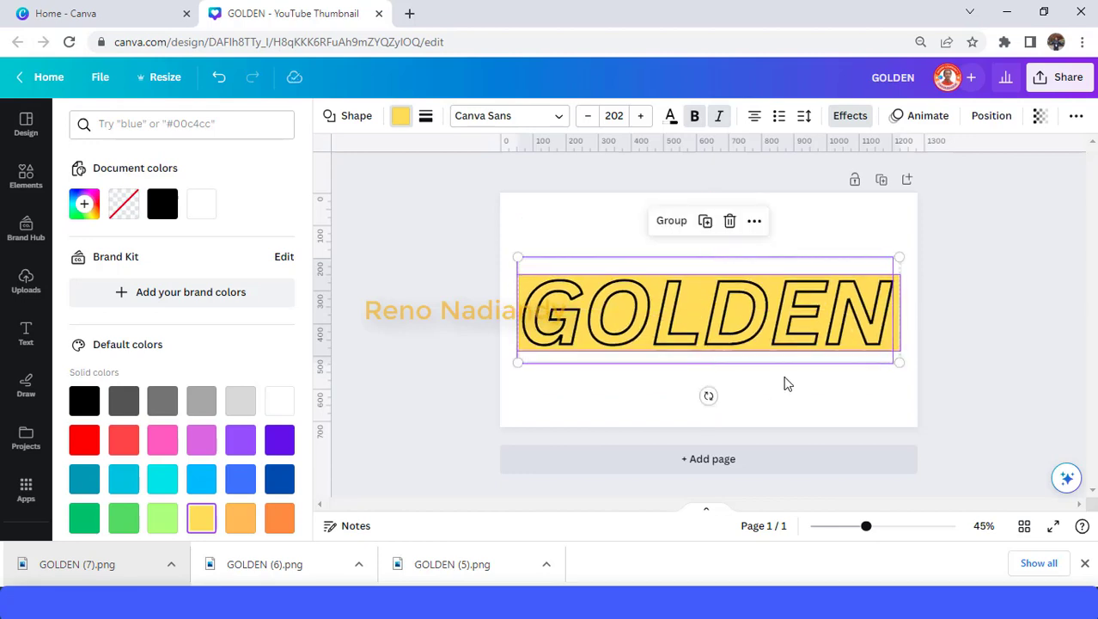
Step: Change the color of the hollow GOLDEN text to white
{"action": "left_click", "coordinate": [785, 380]}
{"action": "left_click", "coordinate": [754, 328]}
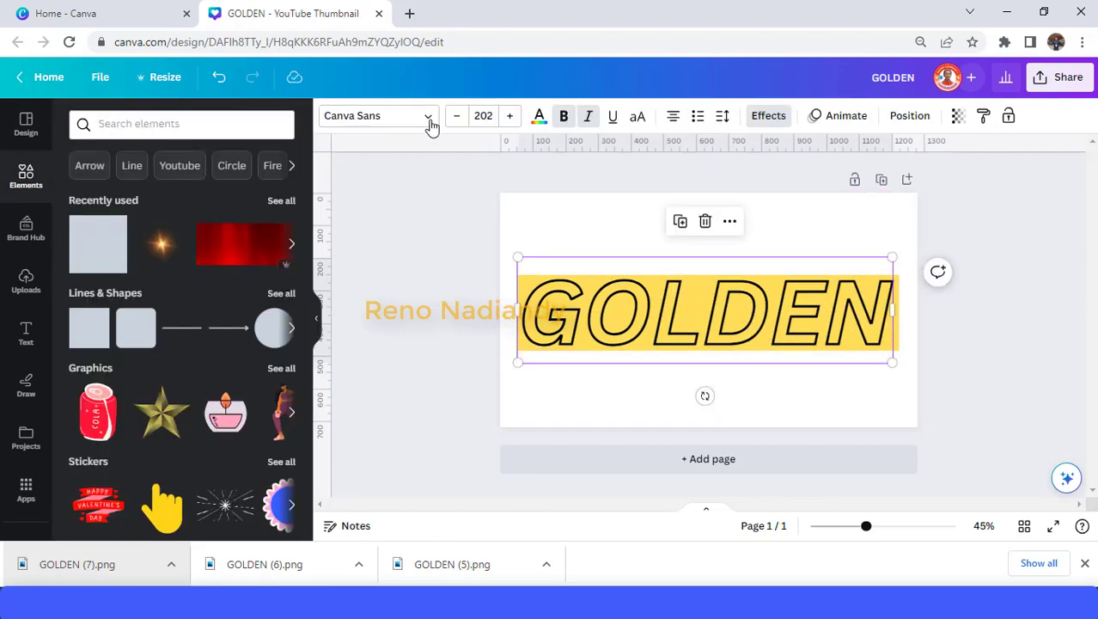
{"action": "left_click", "coordinate": [539, 117]}
{"action": "left_click", "coordinate": [204, 212]}
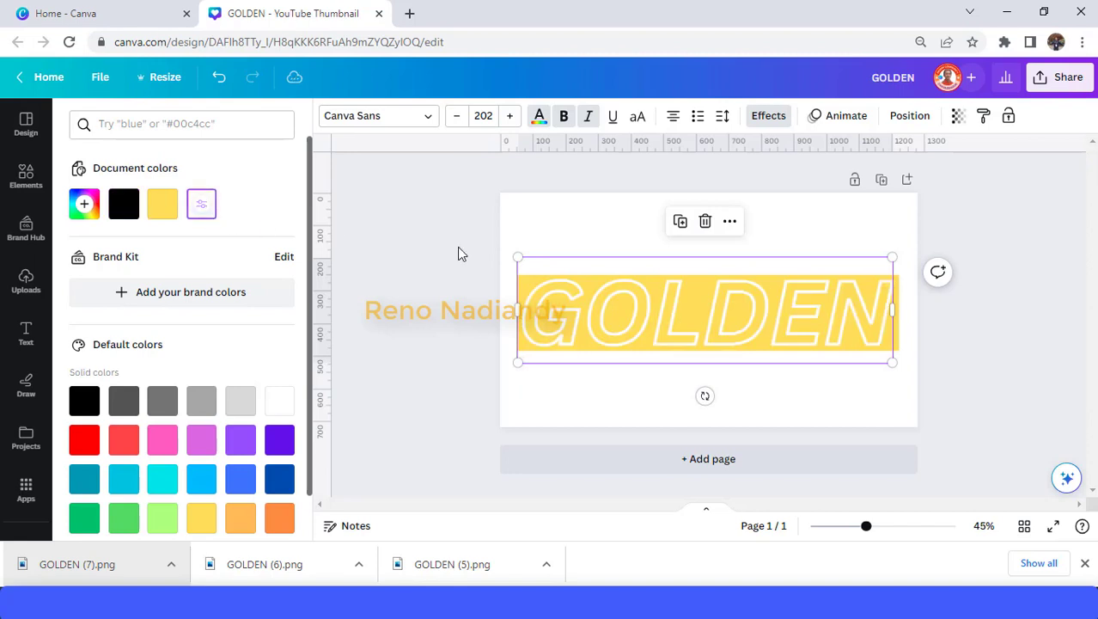
Step: Download the design as a PNG at size 1, without a transparent background
{"action": "left_click", "coordinate": [1066, 79]}
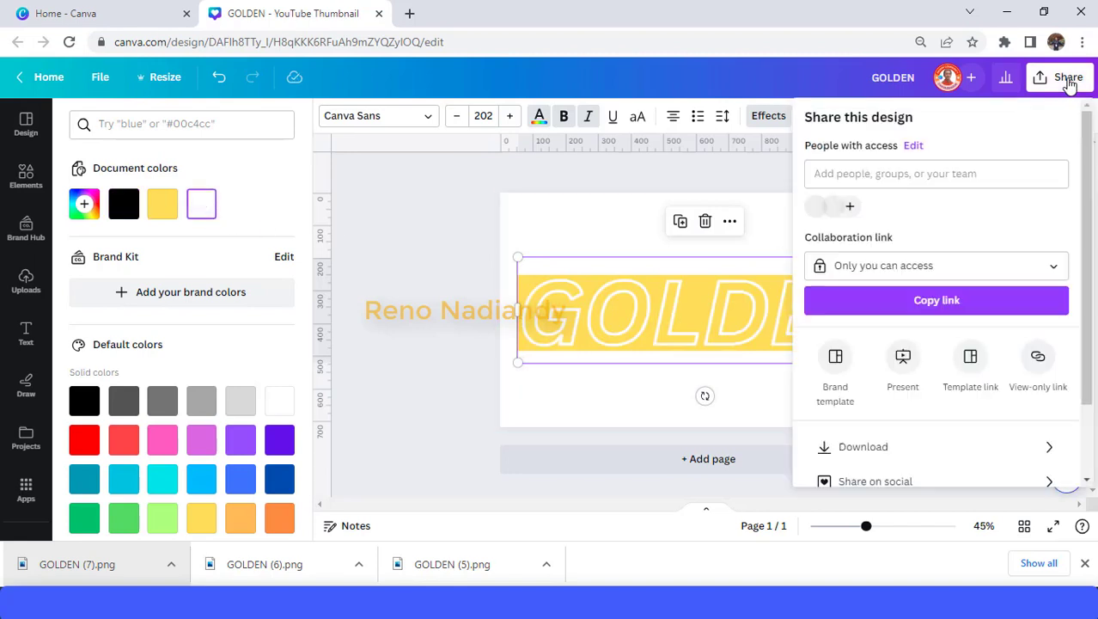
{"action": "left_click", "coordinate": [896, 448]}
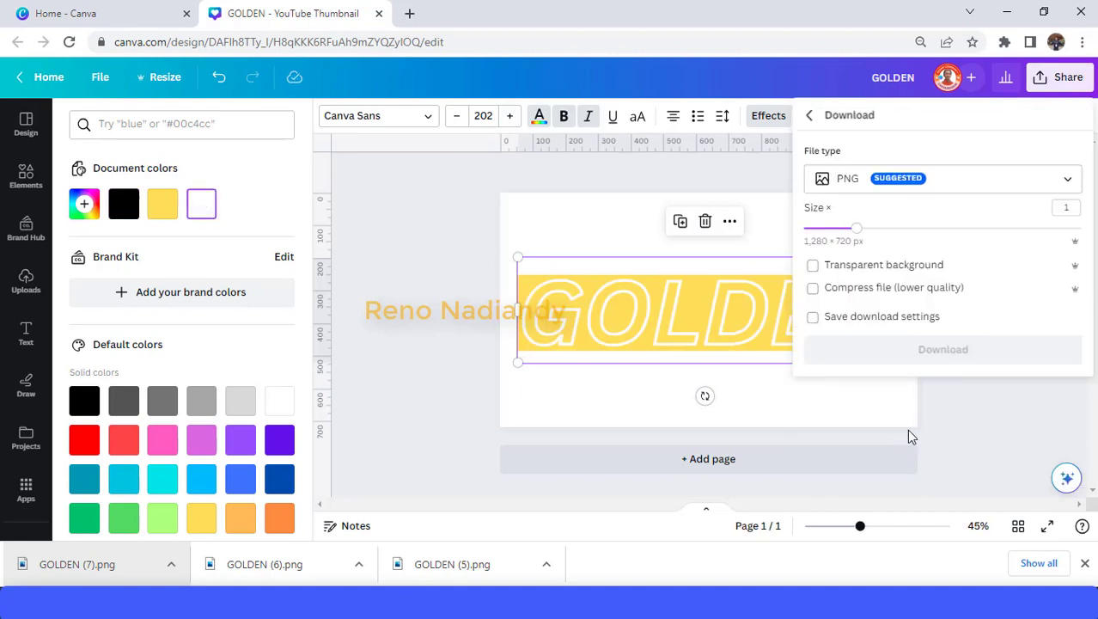
{"action": "left_click", "coordinate": [952, 359]}
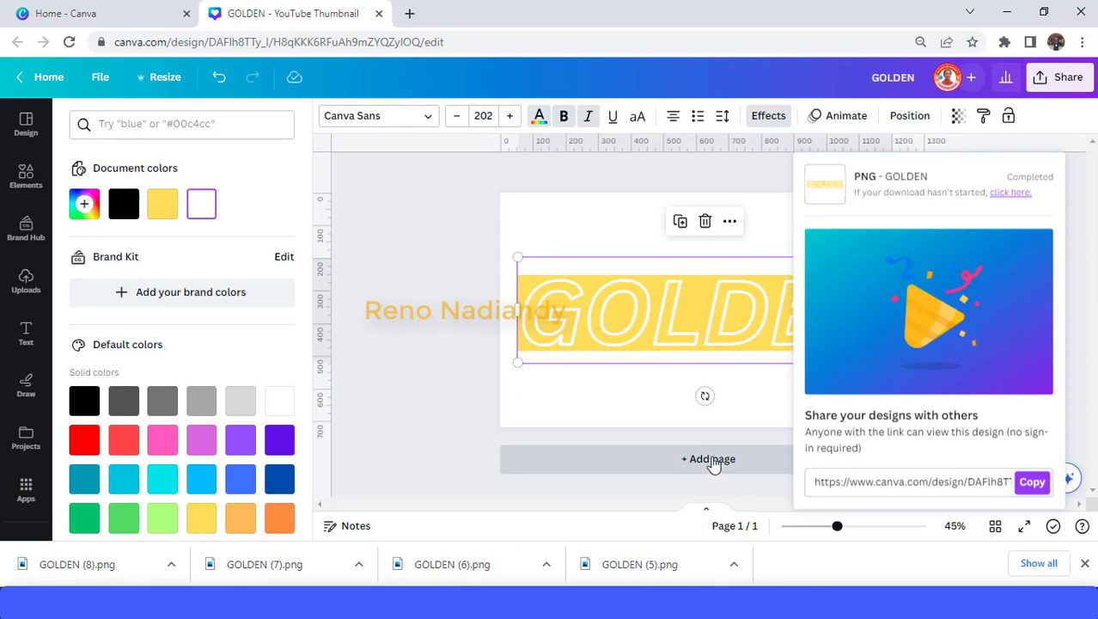
Step: Add a second page and place the downloaded GOLDEN (8).png image on it
{"action": "left_click", "coordinate": [710, 460]}
{"action": "left_click_drag", "start_coordinate": [69, 566], "coordinate": [719, 326]}
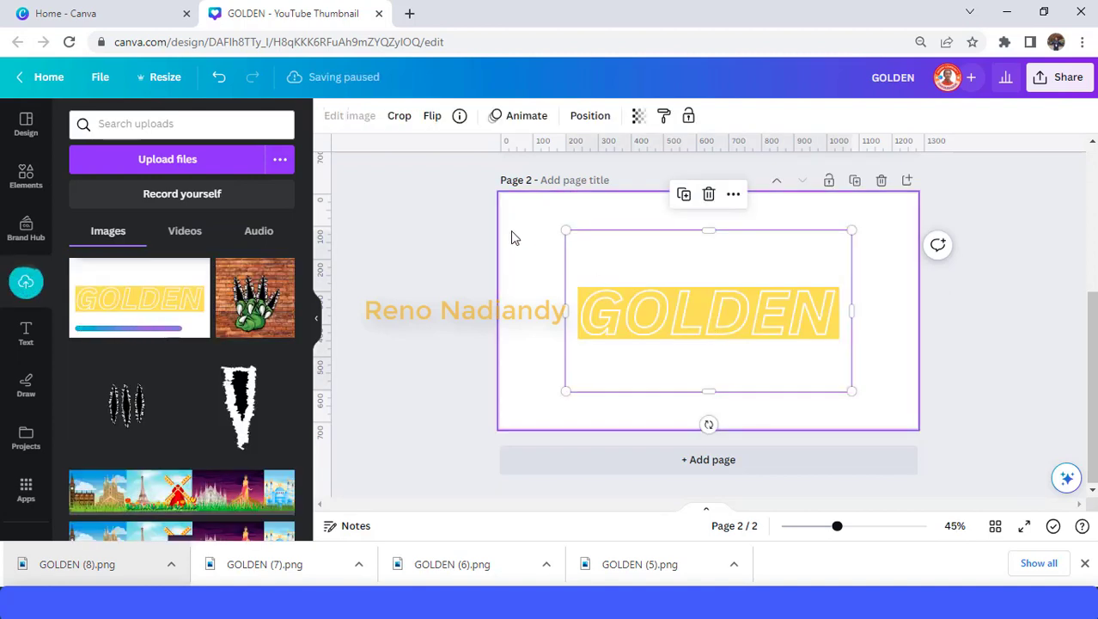
Step: Set the background color of page 2 to black
{"action": "left_click", "coordinate": [531, 248]}
{"action": "left_click", "coordinate": [332, 117]}
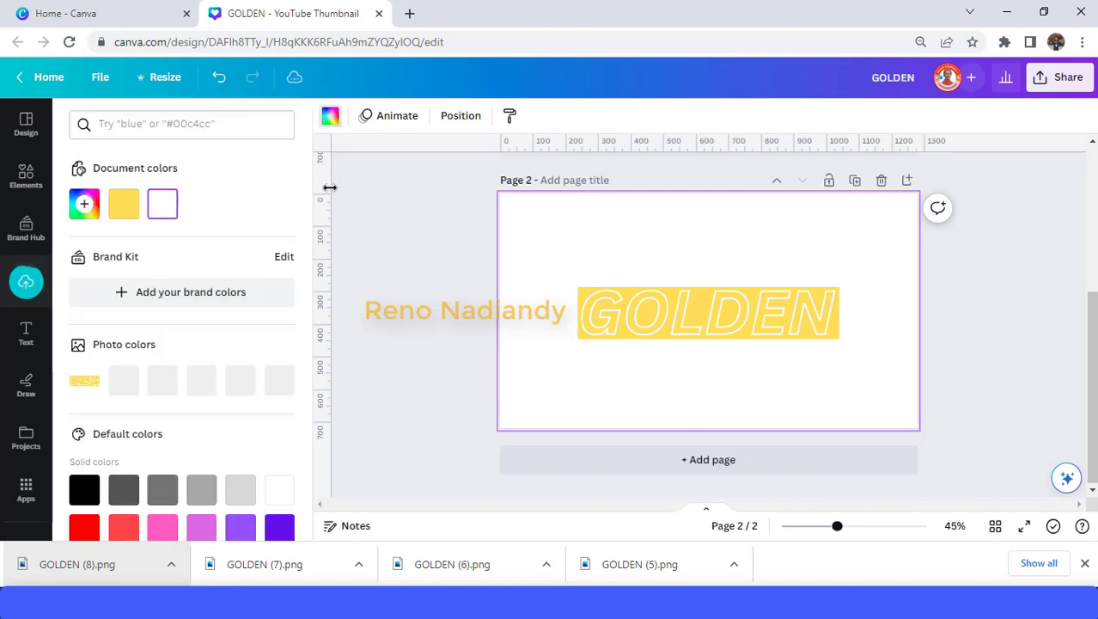
{"action": "left_click", "coordinate": [84, 485]}
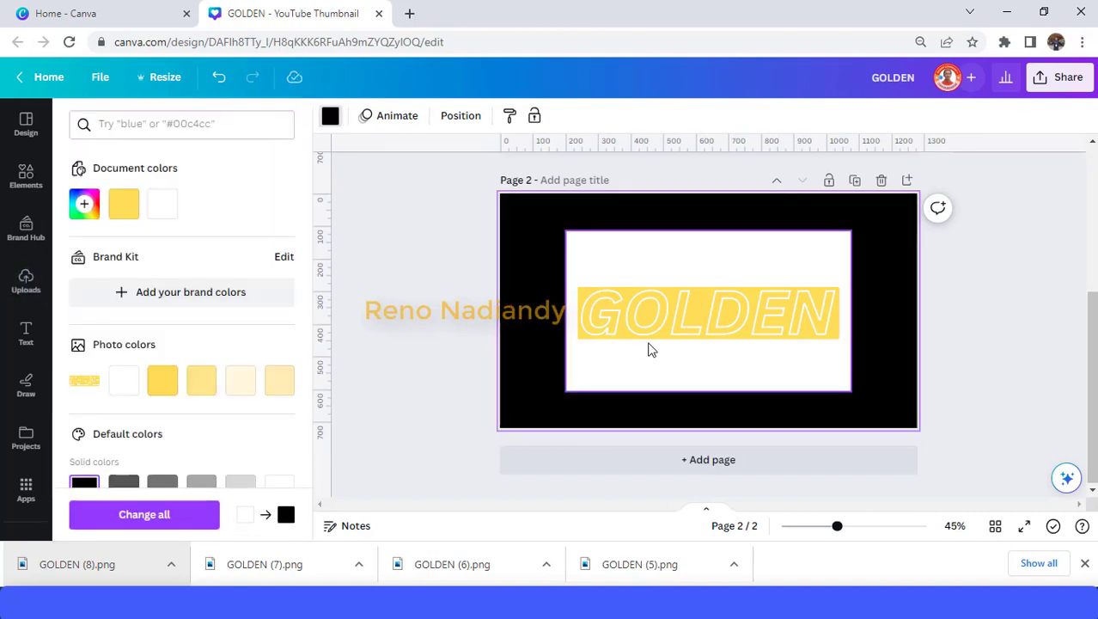
Step: Remove the white background from the GOLDEN image on page 2 and apply the result
{"action": "left_click", "coordinate": [651, 348]}
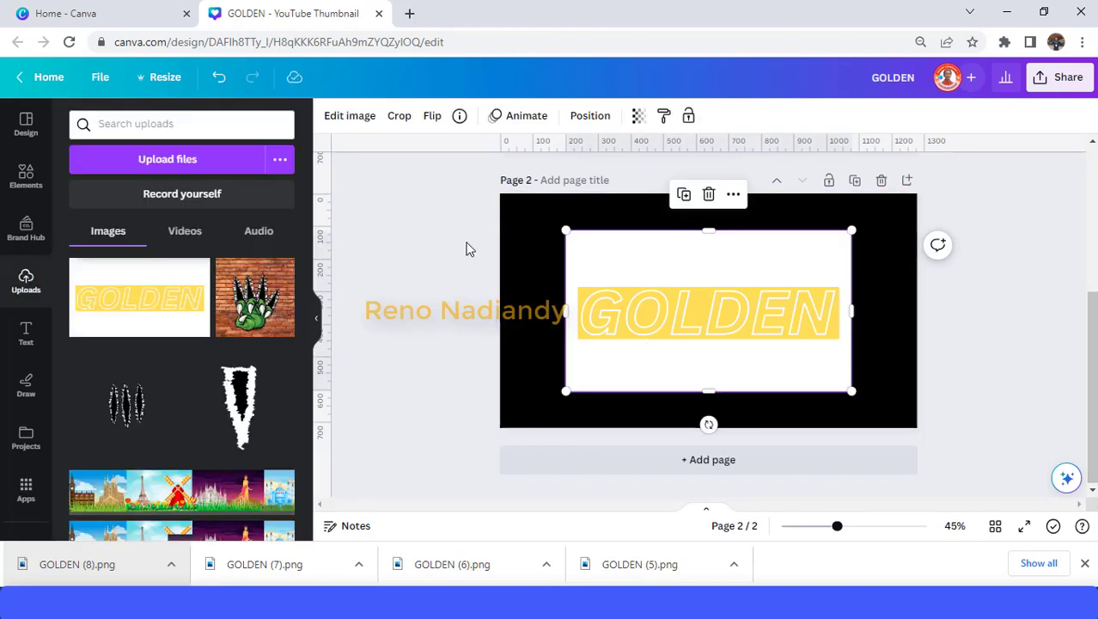
{"action": "left_click", "coordinate": [344, 118]}
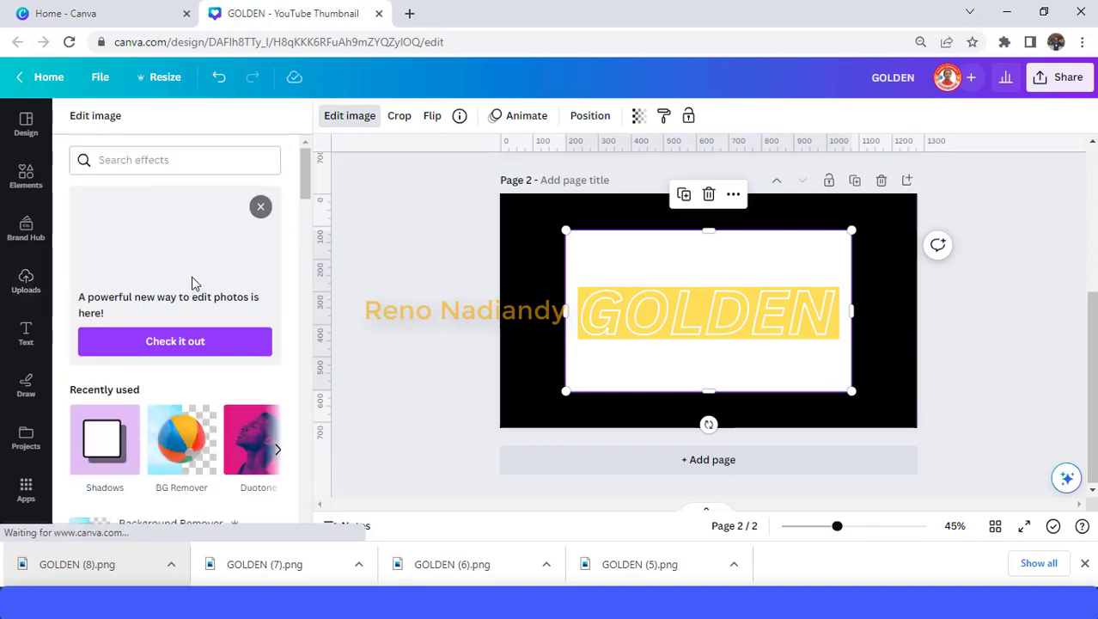
{"action": "left_click", "coordinate": [186, 451]}
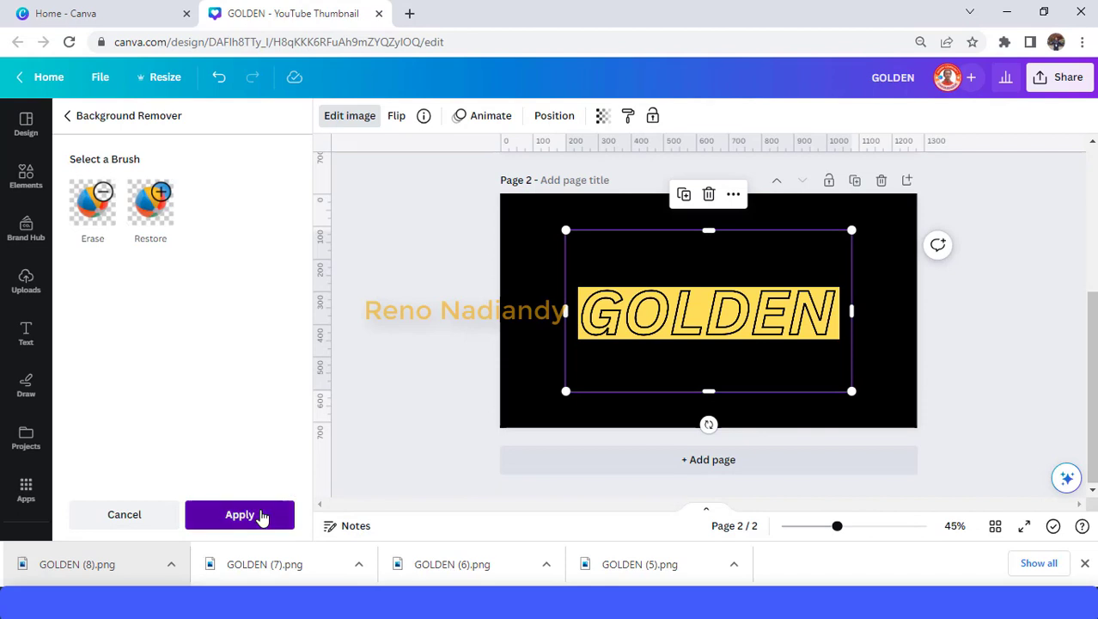
{"action": "left_click", "coordinate": [273, 515]}
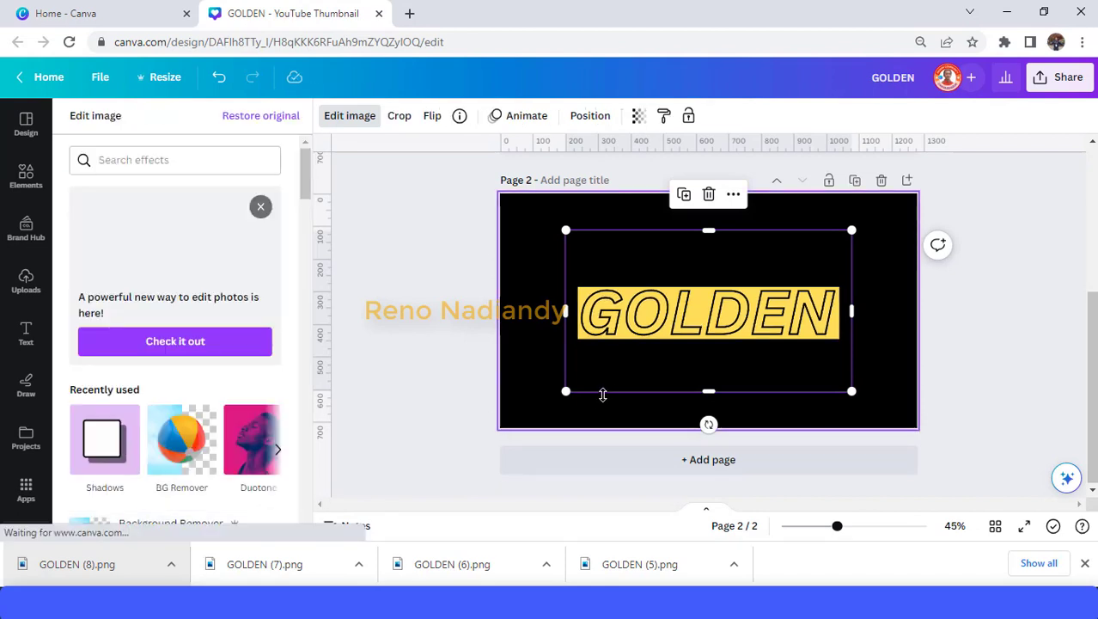
Step: Enlarge the GOLDEN image to fill the page, and crop its empty areas above and below the lettering
{"action": "left_click_drag", "start_coordinate": [564, 394], "coordinate": [500, 427]}
{"action": "left_click_drag", "start_coordinate": [852, 231], "coordinate": [919, 205]}
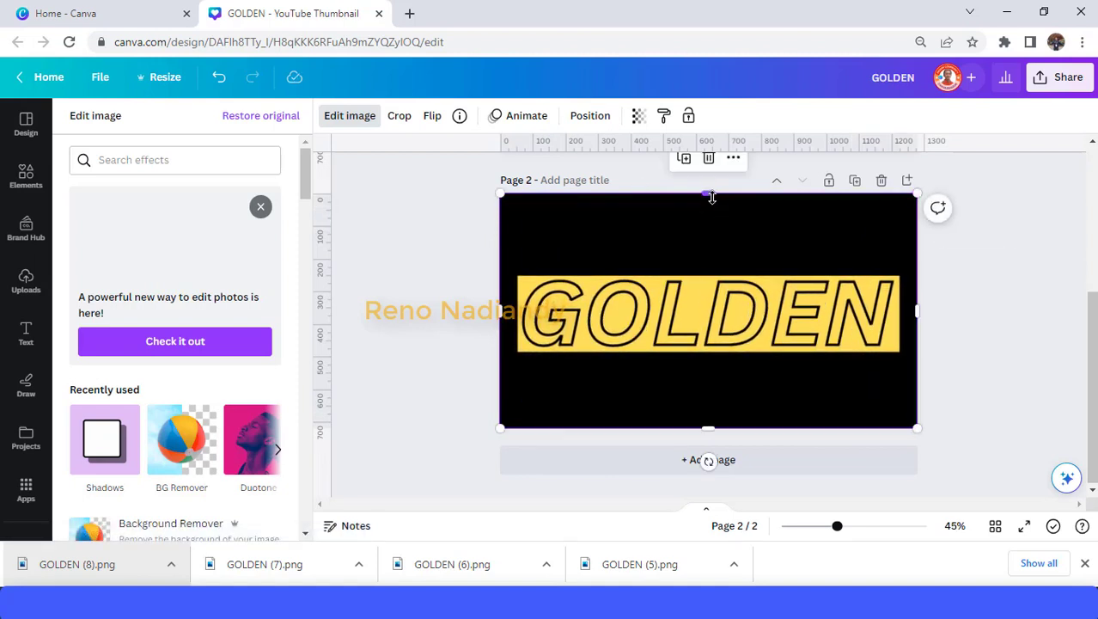
{"action": "left_click_drag", "start_coordinate": [708, 195], "coordinate": [709, 264]}
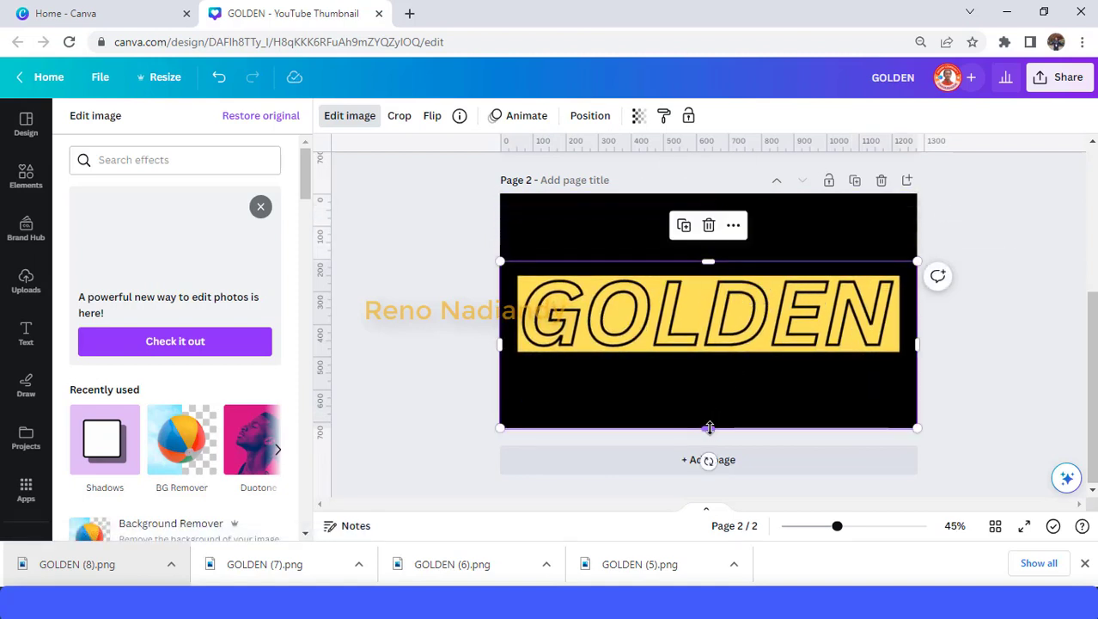
{"action": "left_click_drag", "start_coordinate": [709, 427], "coordinate": [708, 363]}
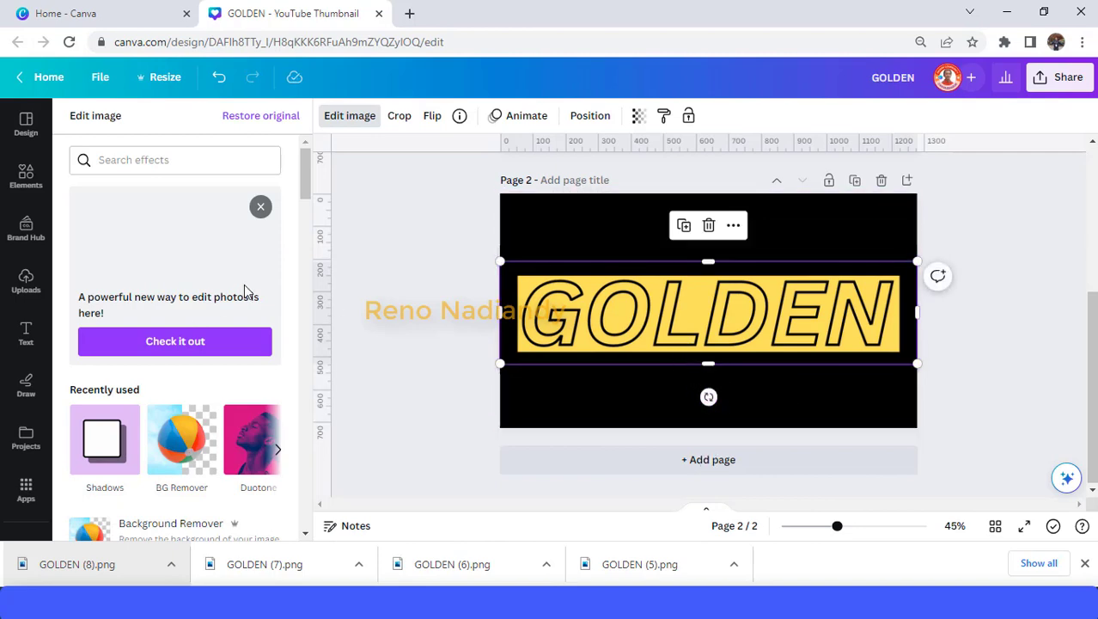
Step: Add the recently used "Golden background" gold metallic photo to page 2
{"action": "left_click", "coordinate": [25, 178]}
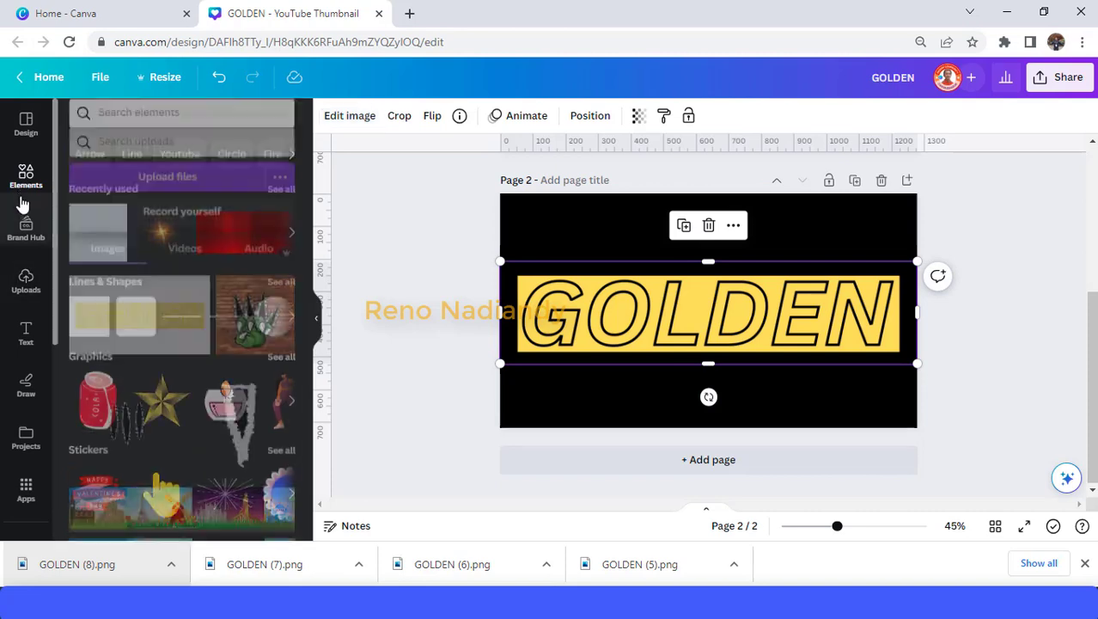
{"action": "left_click", "coordinate": [277, 207]}
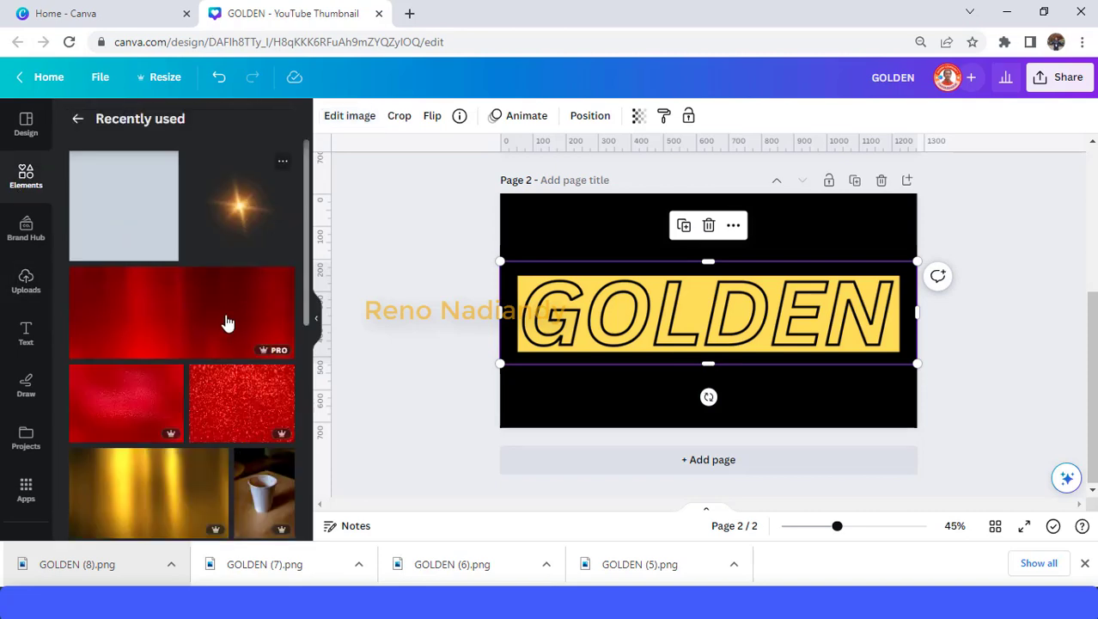
{"action": "scroll", "coordinate": [228, 323], "scroll_direction": "down", "scroll_amount": 2}
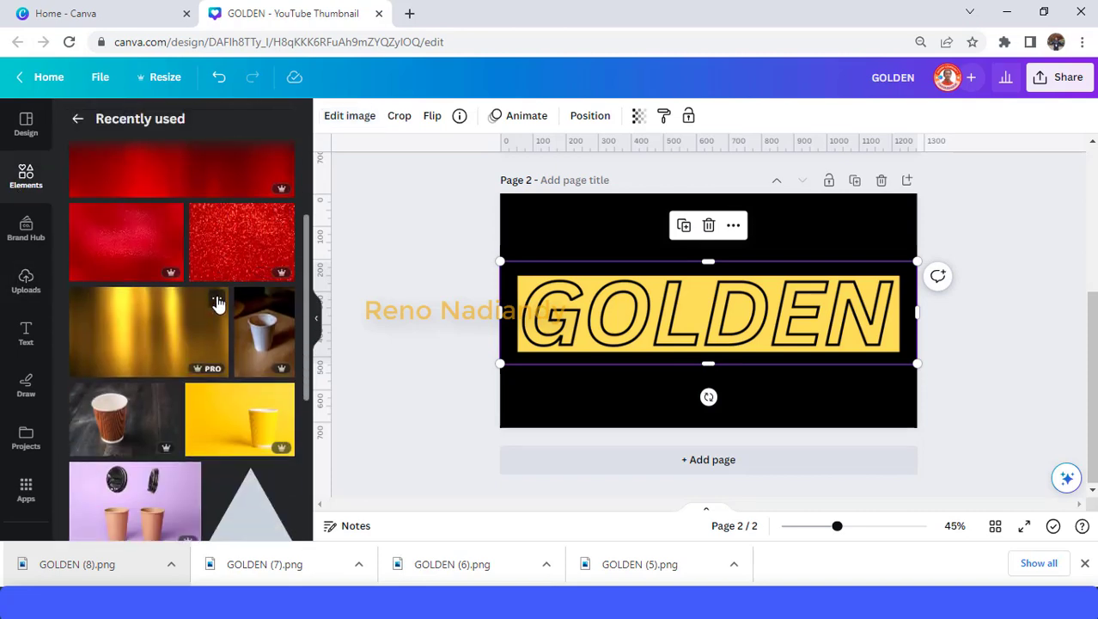
{"action": "left_click", "coordinate": [216, 303]}
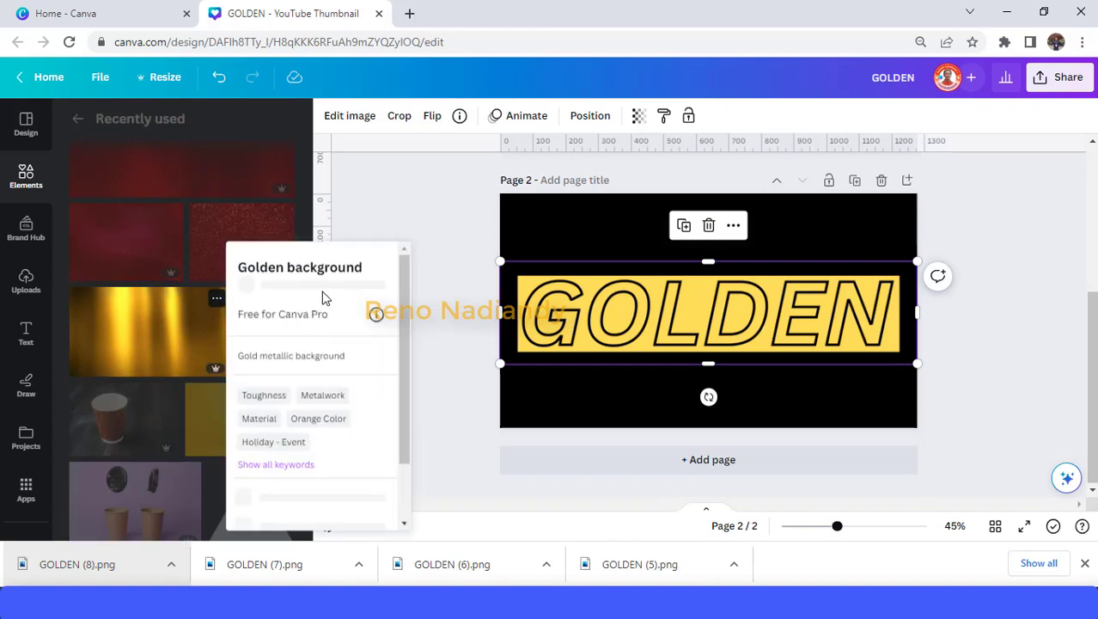
{"action": "left_click", "coordinate": [170, 346]}
{"action": "left_click", "coordinate": [147, 357]}
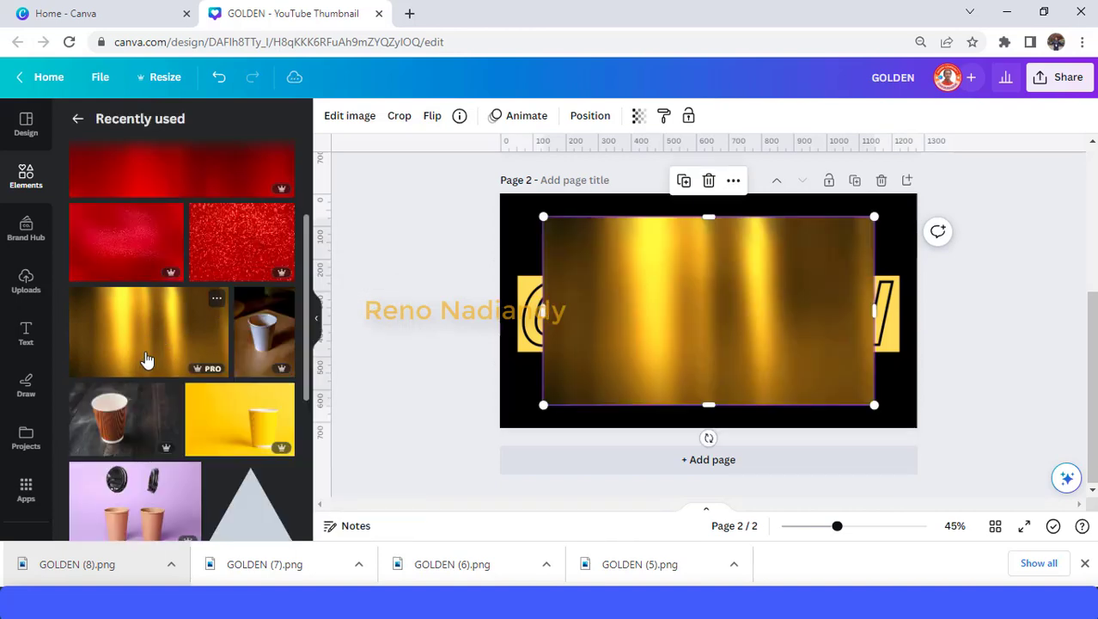
Step: Place the gold photo over the beginning of the GOLDEN lettering, scale it down and adjust its side edges
{"action": "left_click_drag", "start_coordinate": [695, 319], "coordinate": [671, 368]}
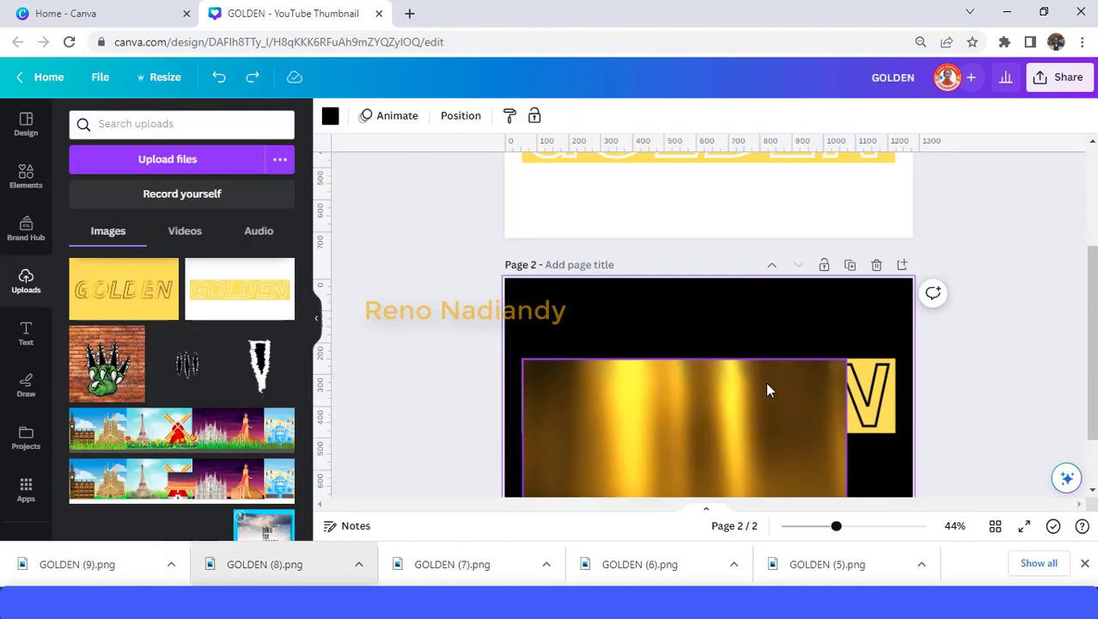
{"action": "scroll", "coordinate": [773, 395], "scroll_direction": "down", "scroll_amount": 2}
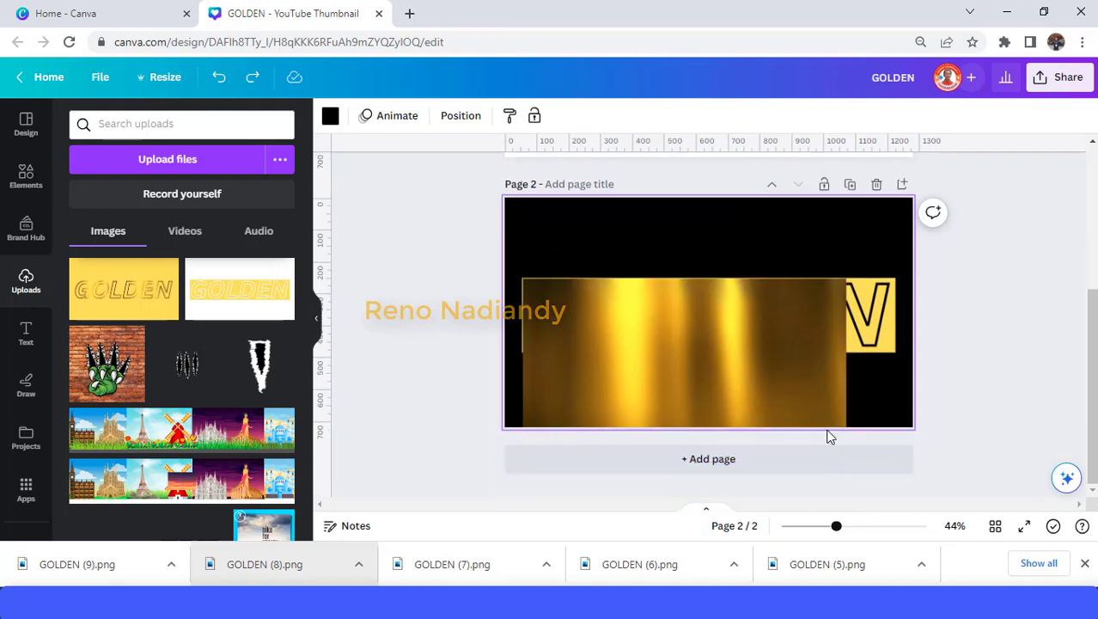
{"action": "left_click", "coordinate": [787, 388]}
{"action": "left_click_drag", "start_coordinate": [846, 462], "coordinate": [744, 404]}
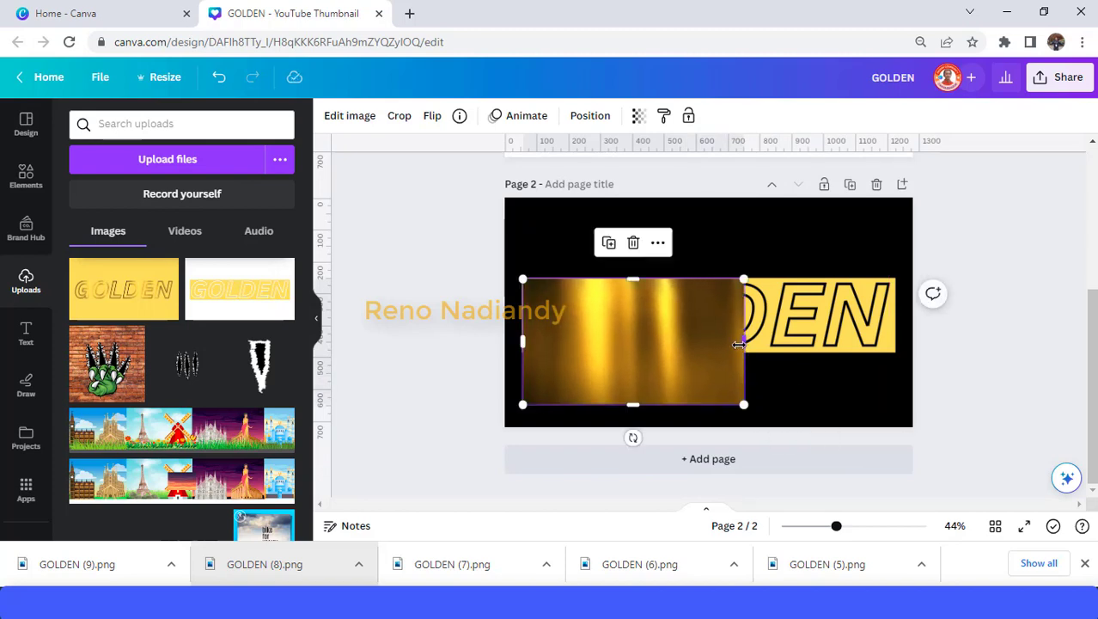
{"action": "left_click_drag", "start_coordinate": [739, 343], "coordinate": [699, 355]}
{"action": "left_click_drag", "start_coordinate": [540, 345], "coordinate": [571, 344]}
{"action": "left_click_drag", "start_coordinate": [682, 352], "coordinate": [703, 354]}
Step: Fit the gold photo inside the first half of the yellow strip, cropped to about 558 by 215
{"action": "left_click_drag", "start_coordinate": [845, 526], "coordinate": [854, 526]}
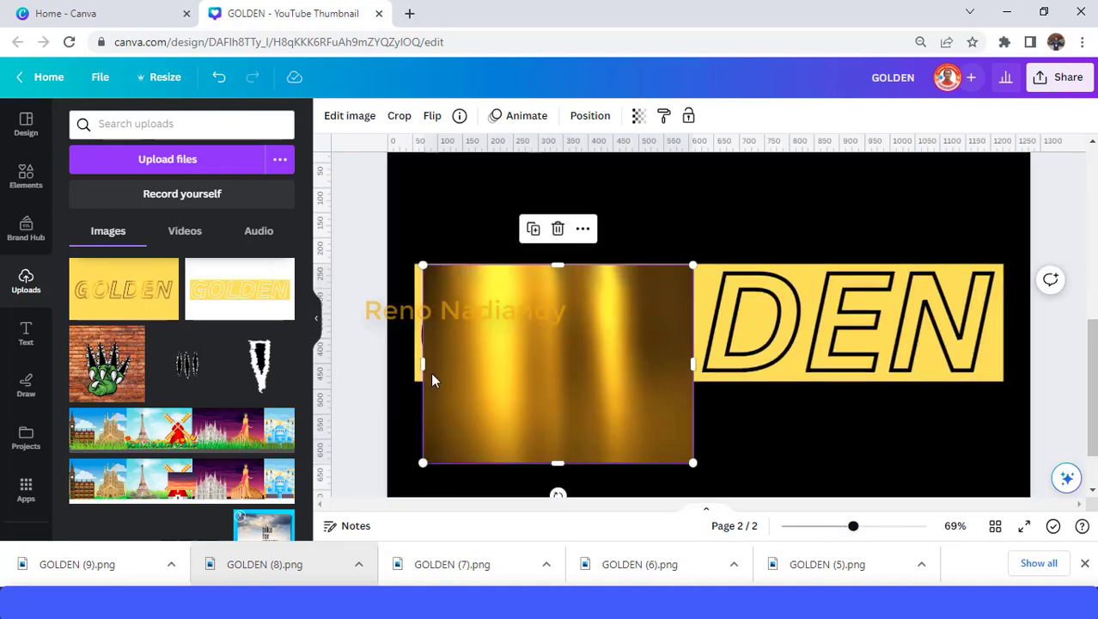
{"action": "left_click_drag", "start_coordinate": [424, 364], "coordinate": [419, 363]}
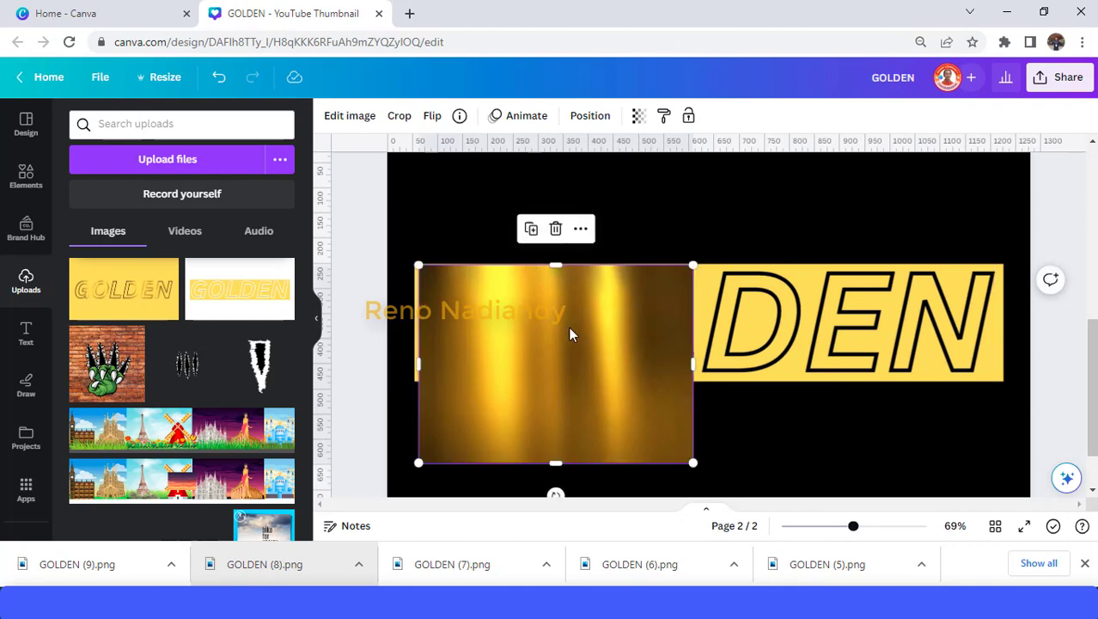
{"action": "left_click_drag", "start_coordinate": [570, 328], "coordinate": [570, 334]}
{"action": "left_click_drag", "start_coordinate": [551, 468], "coordinate": [551, 378]}
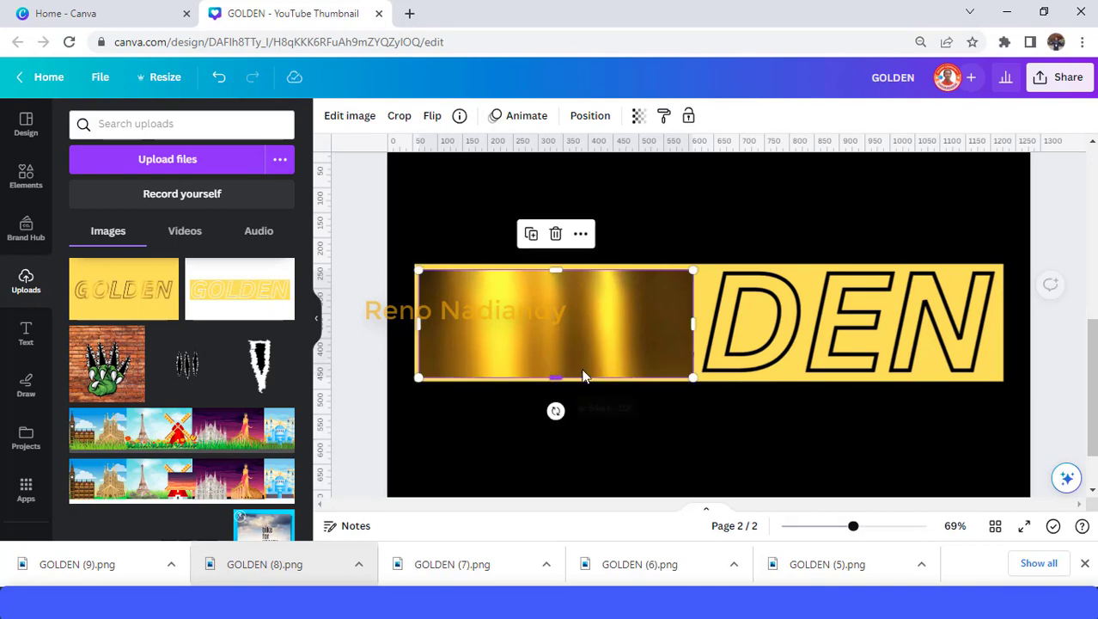
{"action": "left_click_drag", "start_coordinate": [687, 324], "coordinate": [659, 323]}
{"action": "left_click_drag", "start_coordinate": [661, 375], "coordinate": [699, 395]}
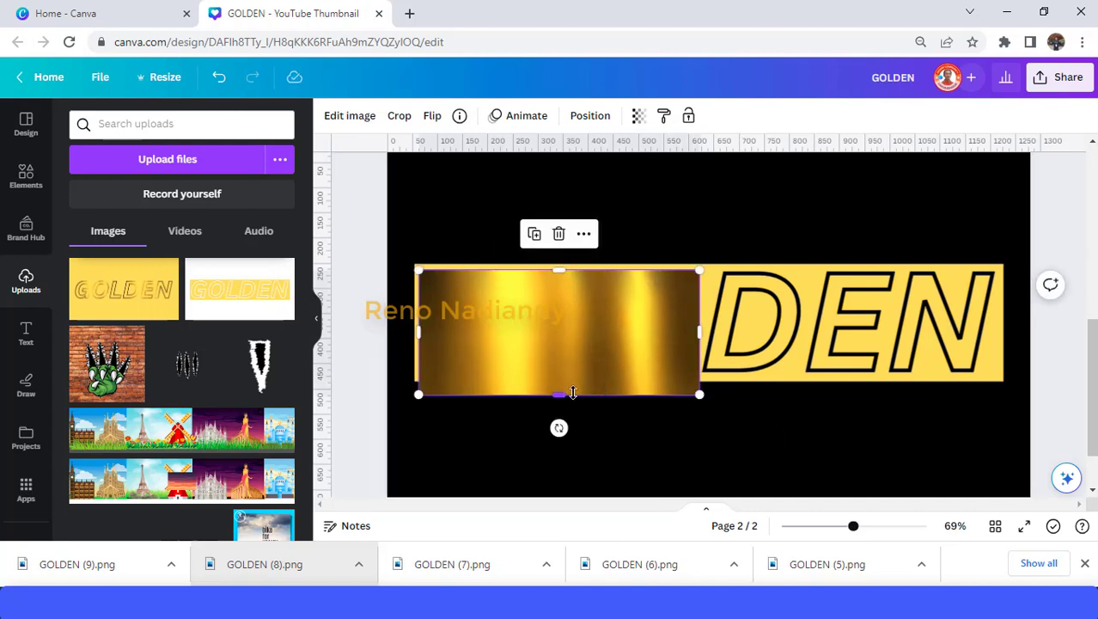
{"action": "mouse_move", "coordinate": [559, 394]}
{"action": "left_mouse_down"}
{"action": "mouse_move", "coordinate": [564, 368]}
{"action": "mouse_move", "coordinate": [571, 376]}
{"action": "left_mouse_up"}
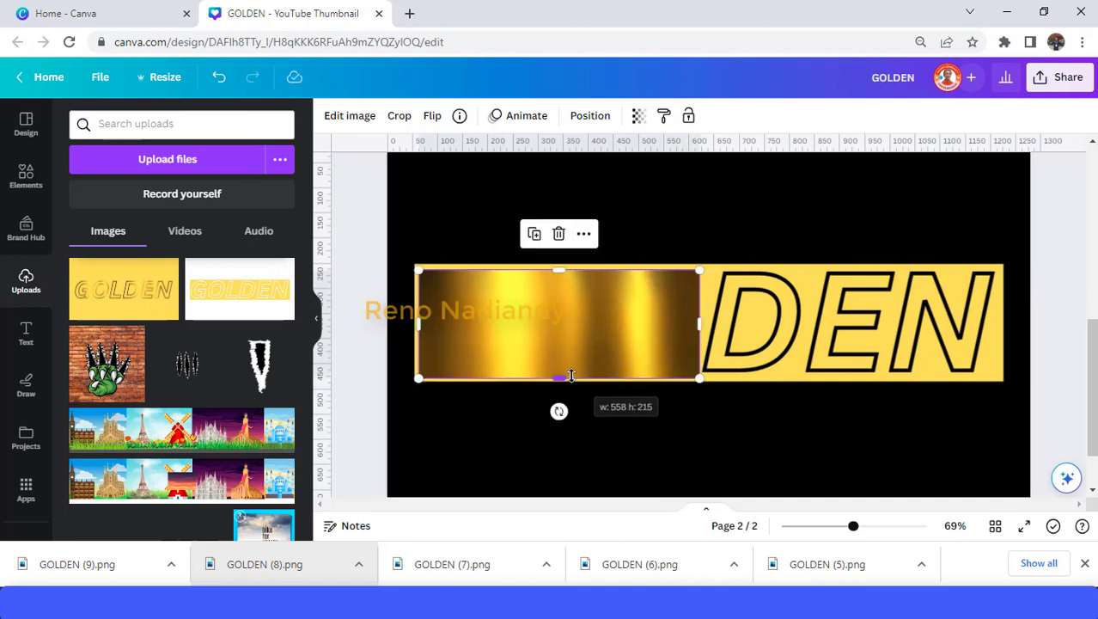
Step: Duplicate the gold piece beside the first and resize it to about 596 by 215, covering the rest of the lettering
{"action": "left_click_drag", "start_coordinate": [483, 317], "coordinate": [762, 315]}
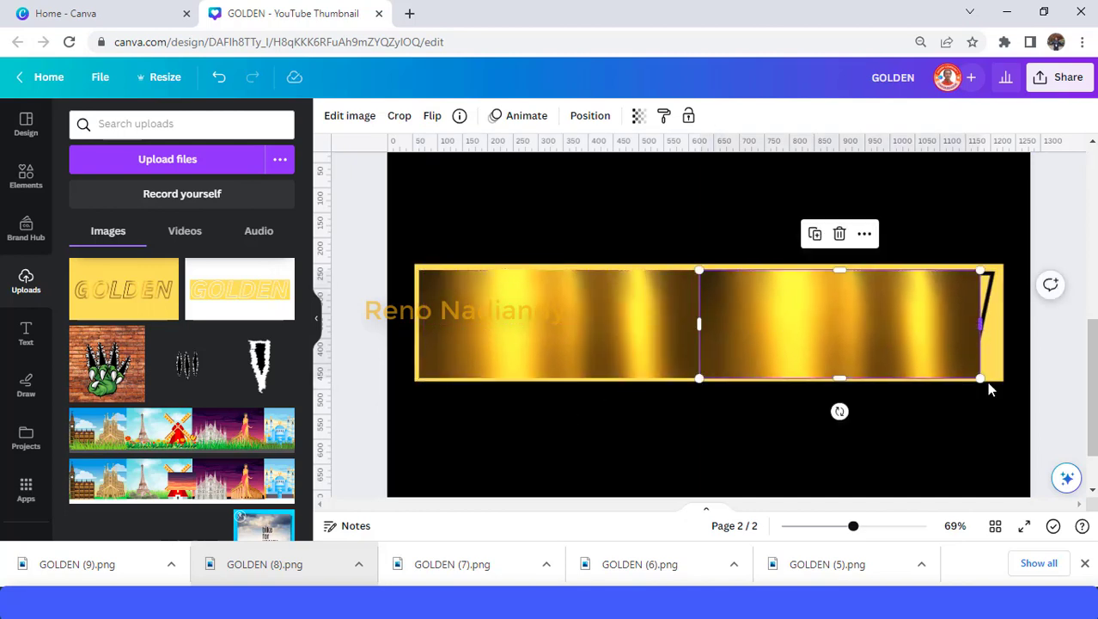
{"action": "mouse_move", "coordinate": [988, 385]}
{"action": "left_mouse_down"}
{"action": "mouse_move", "coordinate": [997, 400]}
{"action": "mouse_move", "coordinate": [993, 389]}
{"action": "left_mouse_up"}
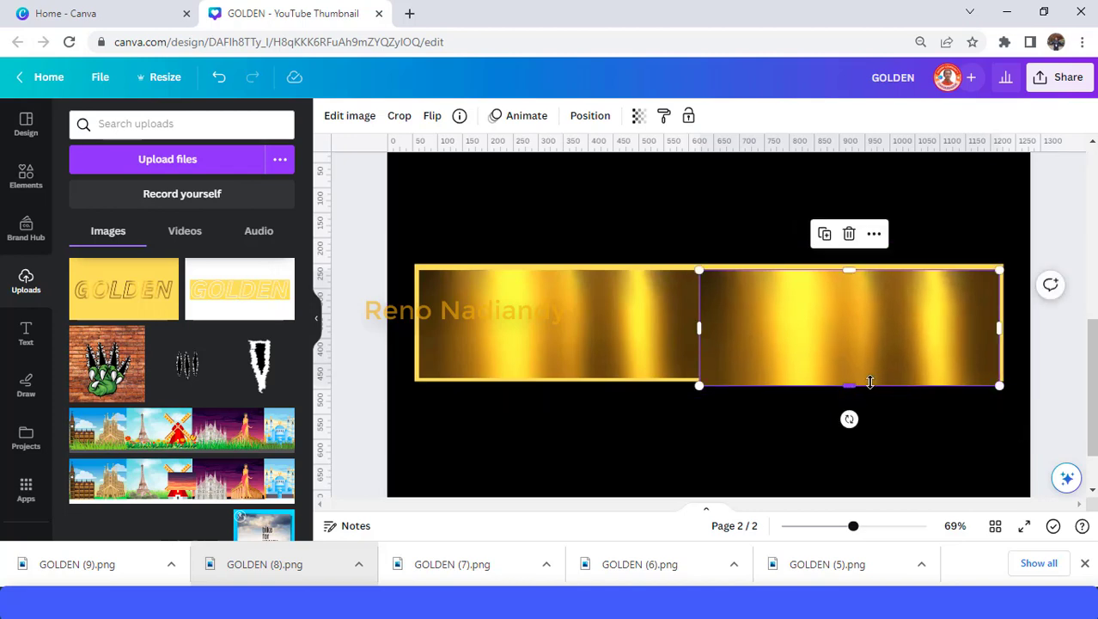
{"action": "left_click_drag", "start_coordinate": [870, 382], "coordinate": [869, 378]}
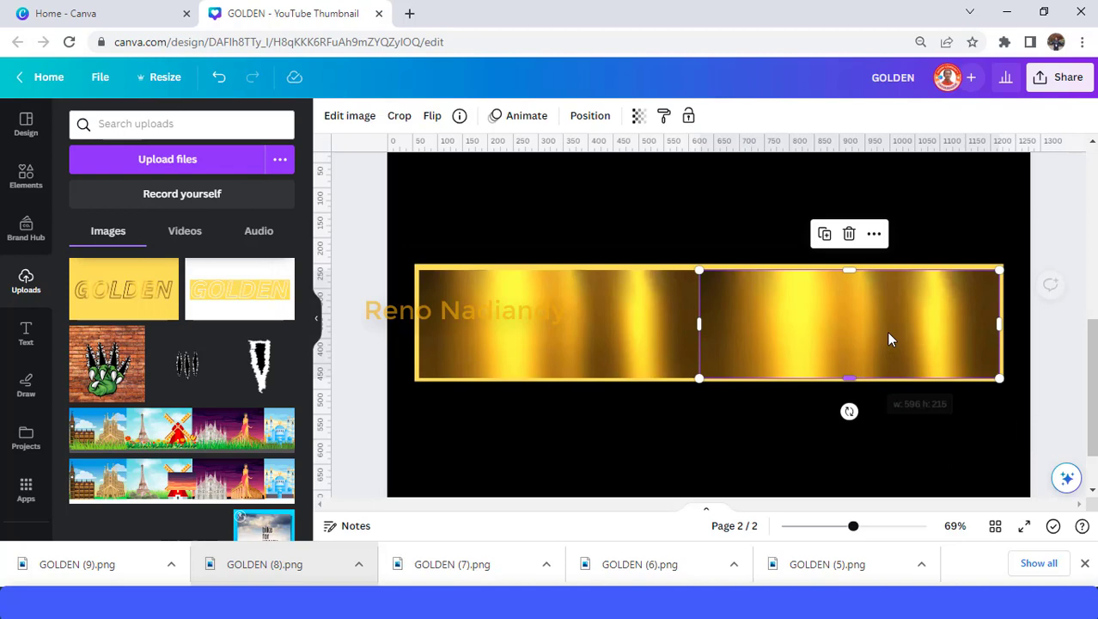
Step: Bring the GOLDEN cut-out image in front of the two gold pieces
{"action": "left_click", "coordinate": [946, 253]}
{"action": "right_click", "coordinate": [942, 258]}
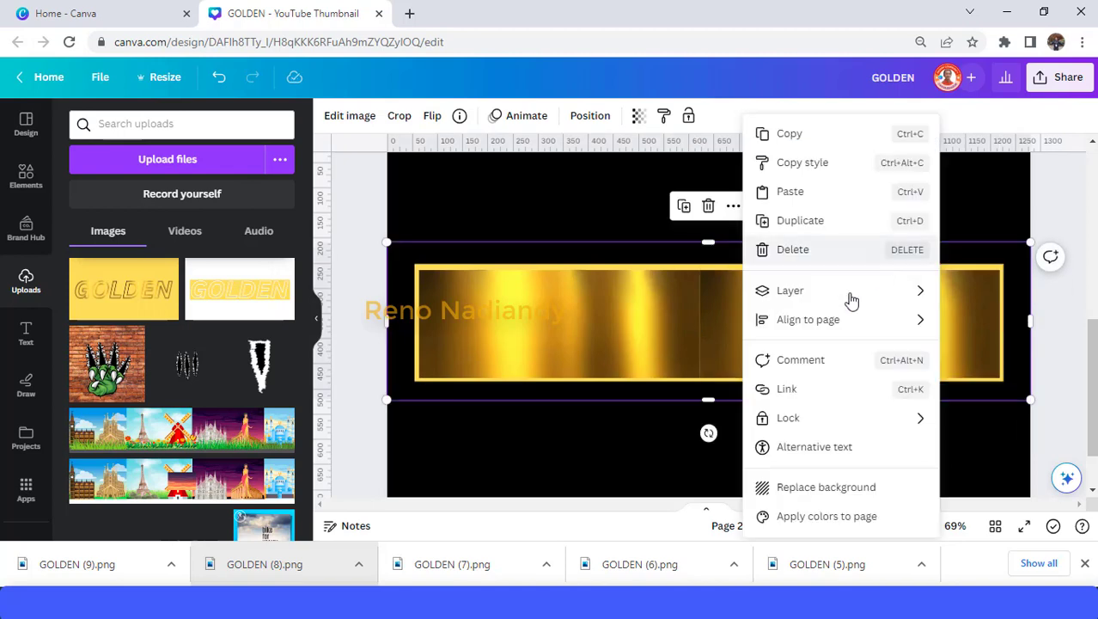
{"action": "mouse_move", "coordinate": [823, 293]}
{"action": "left_click", "coordinate": [601, 326]}
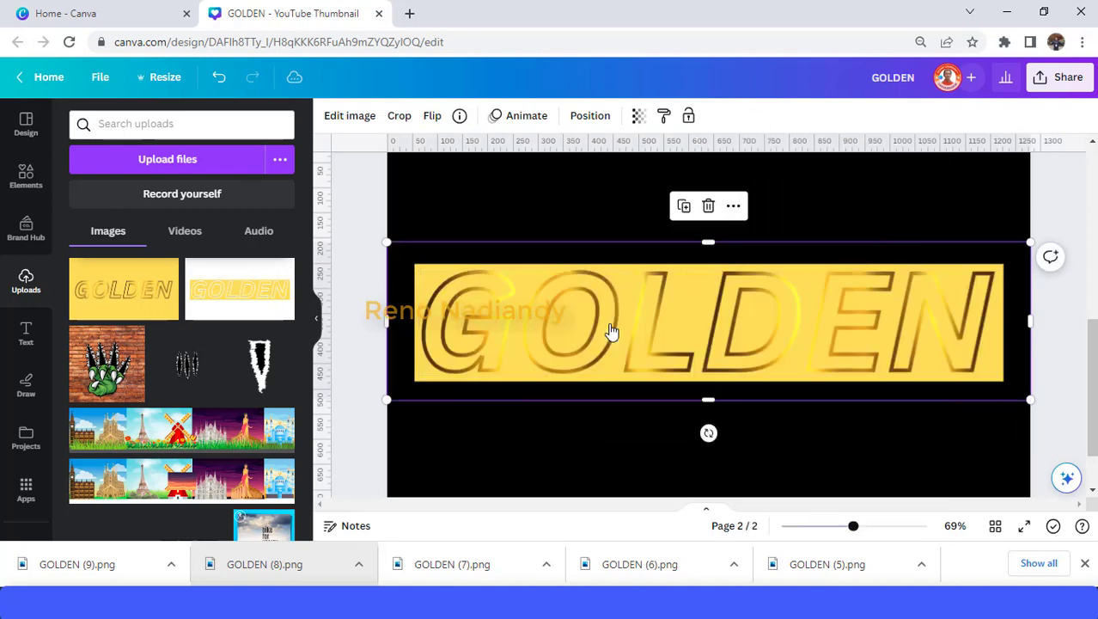
{"action": "left_click", "coordinate": [838, 181]}
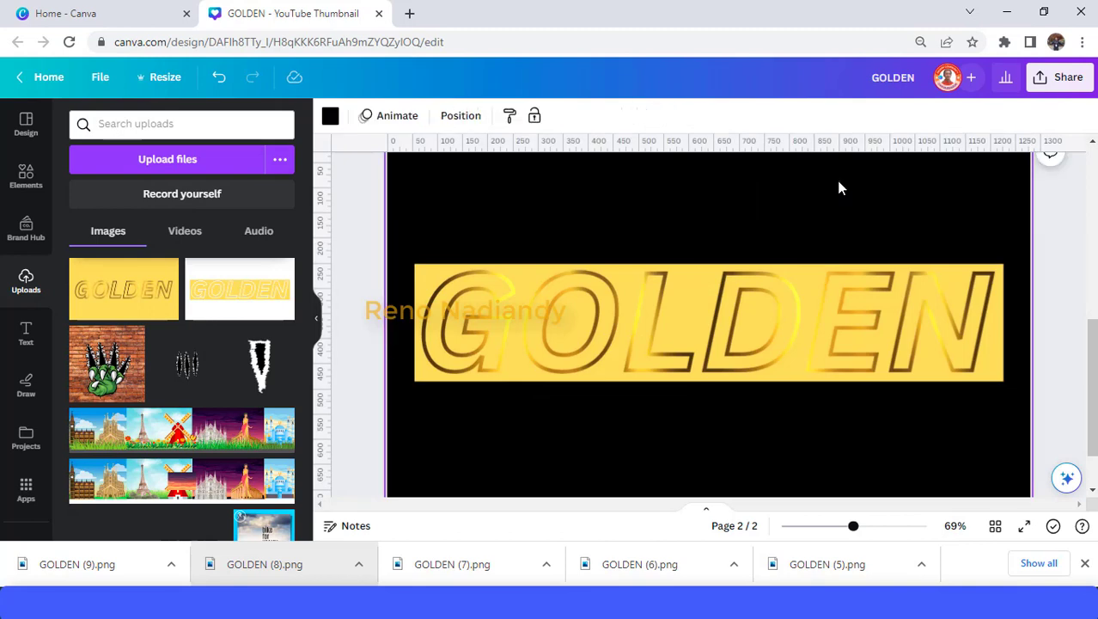
Step: Set the background color of page 2 to the same yellow as the strip around the lettering
{"action": "left_click", "coordinate": [331, 118]}
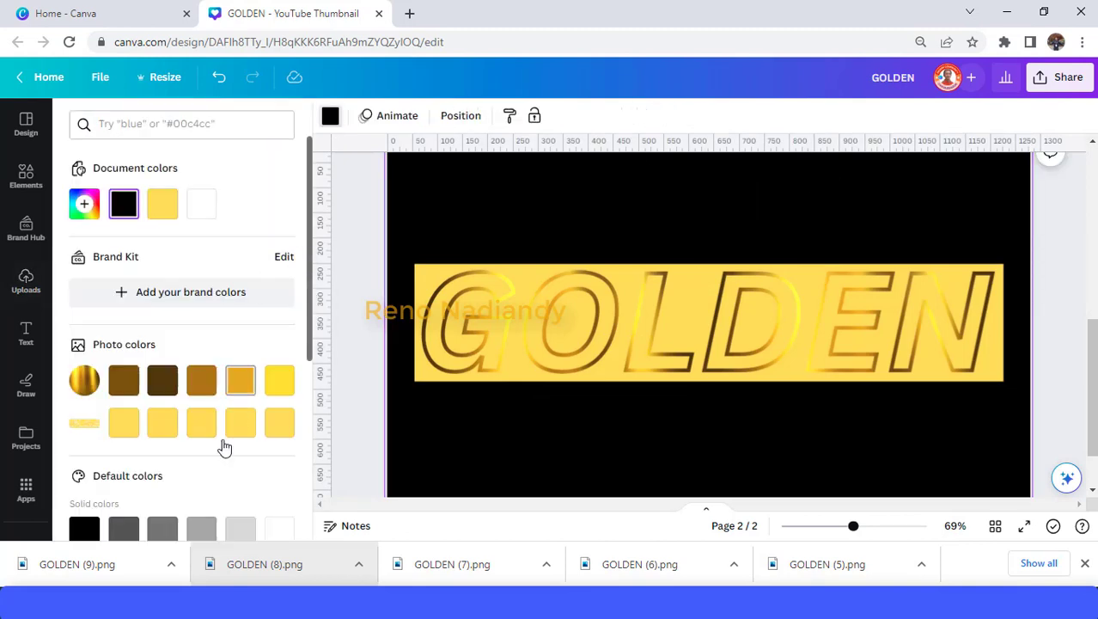
{"action": "scroll", "coordinate": [215, 438], "scroll_direction": "down", "scroll_amount": 3}
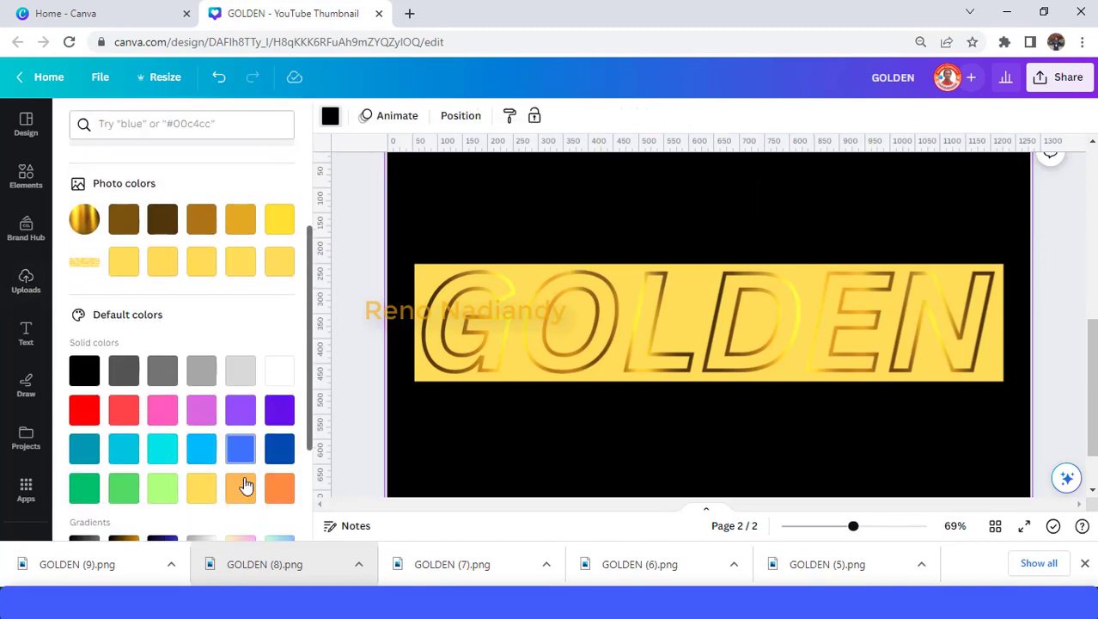
{"action": "left_click", "coordinate": [201, 487]}
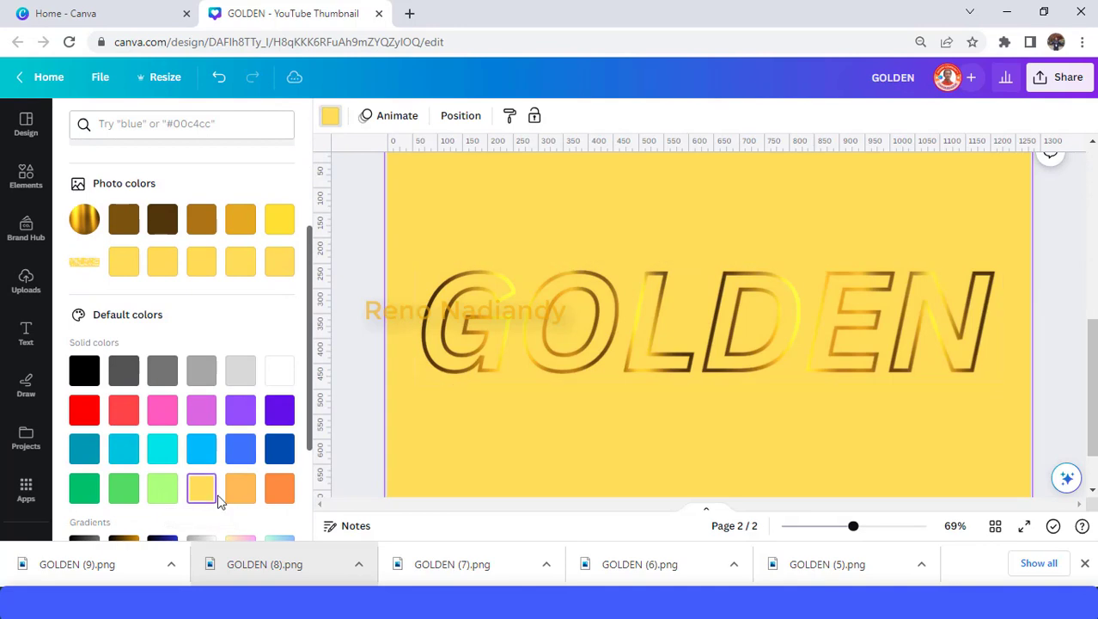
Step: Download only page 2 as a PNG at size 1, without a transparent background
{"action": "left_click", "coordinate": [1065, 79]}
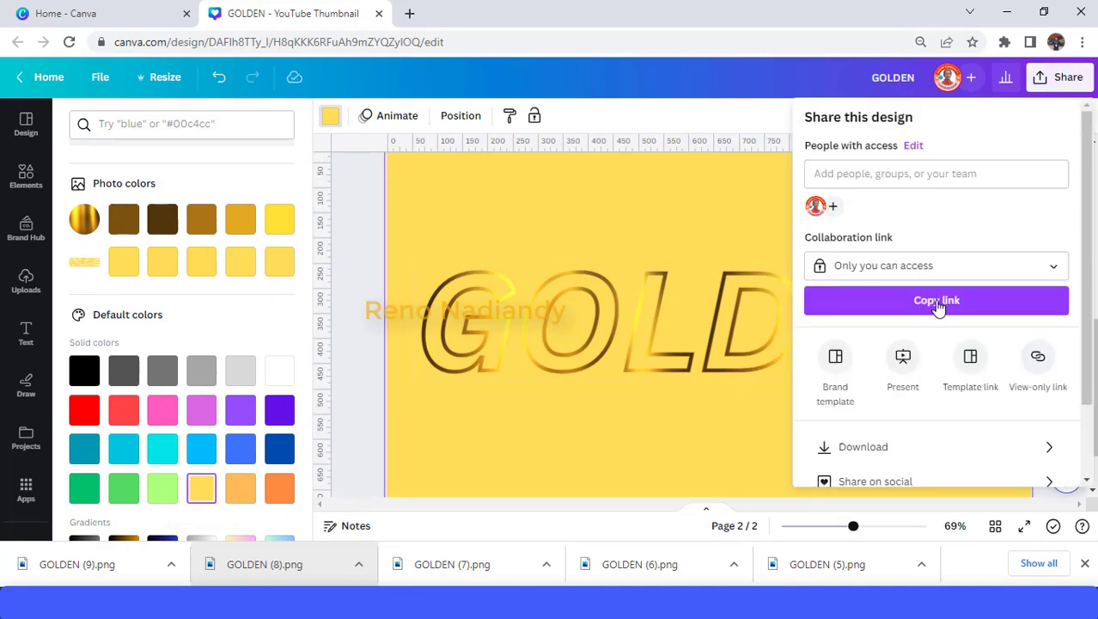
{"action": "left_click", "coordinate": [909, 436]}
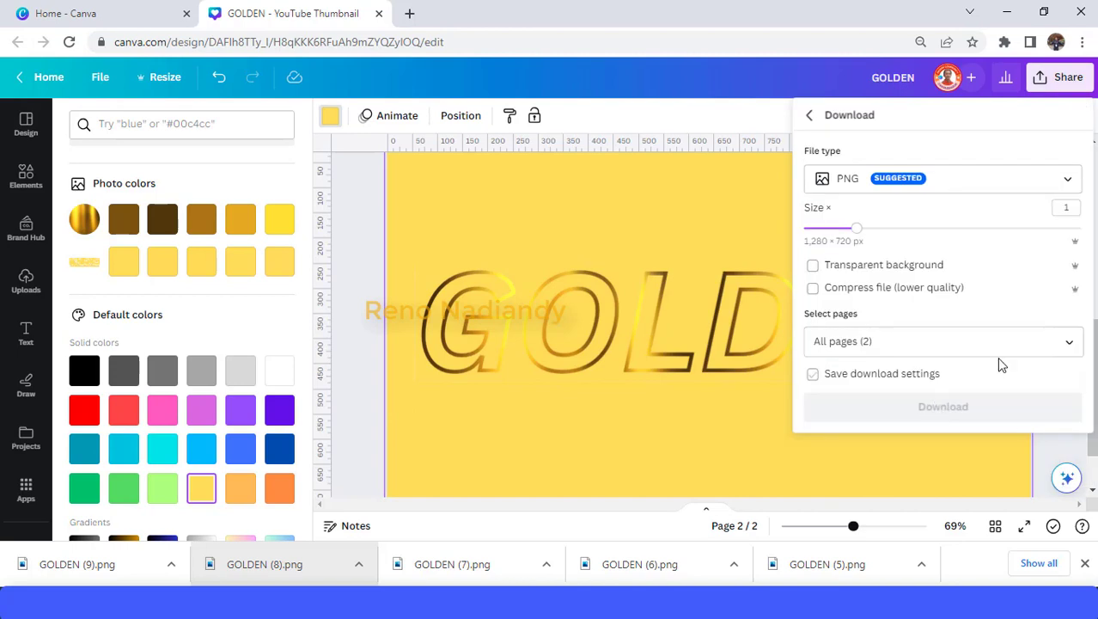
{"action": "left_click", "coordinate": [1067, 344]}
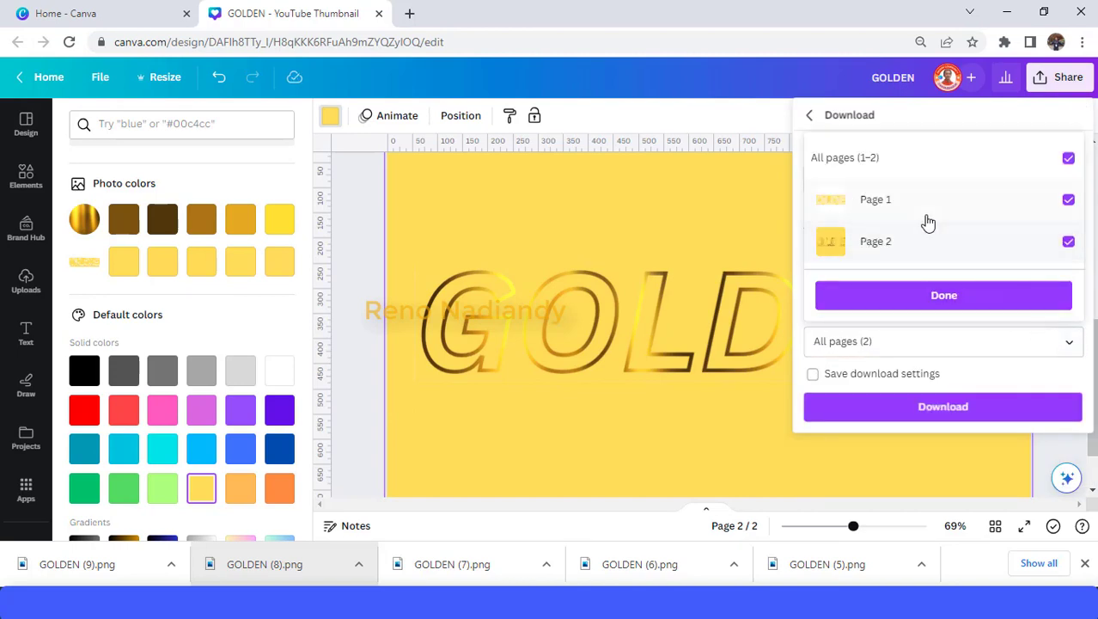
{"action": "left_click", "coordinate": [921, 210]}
{"action": "left_click", "coordinate": [947, 302]}
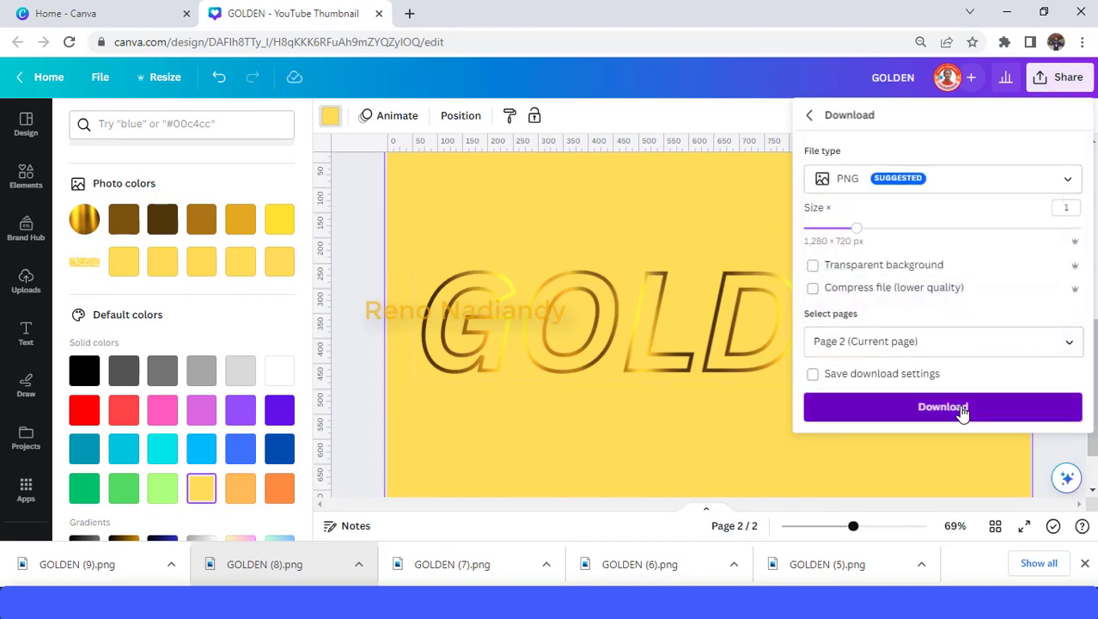
{"action": "left_click", "coordinate": [959, 408]}
Step: Add a third page after page 2
{"action": "scroll", "coordinate": [565, 327], "scroll_direction": "down", "scroll_amount": 3}
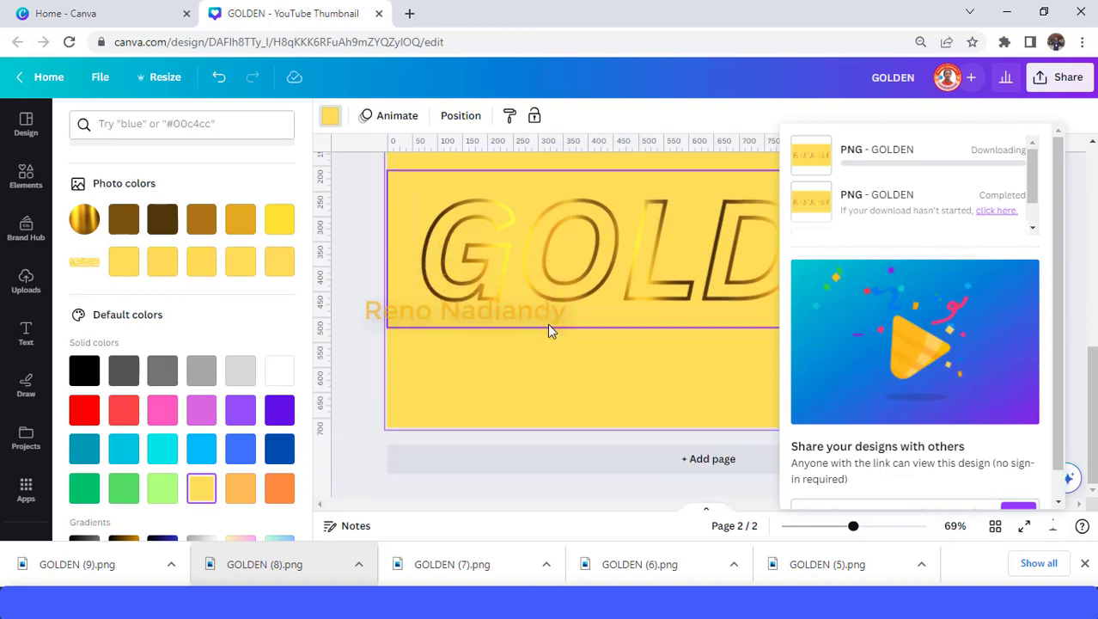
{"action": "left_click", "coordinate": [607, 463]}
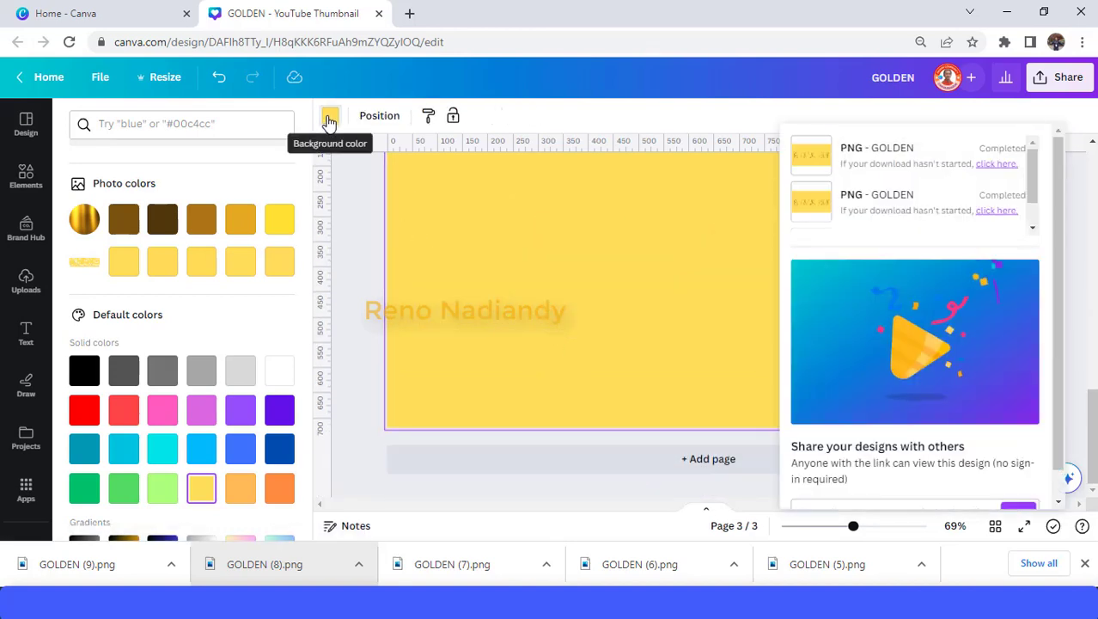
Step: Set the background color of page 3 to black
{"action": "left_click", "coordinate": [329, 115]}
{"action": "left_click", "coordinate": [330, 115]}
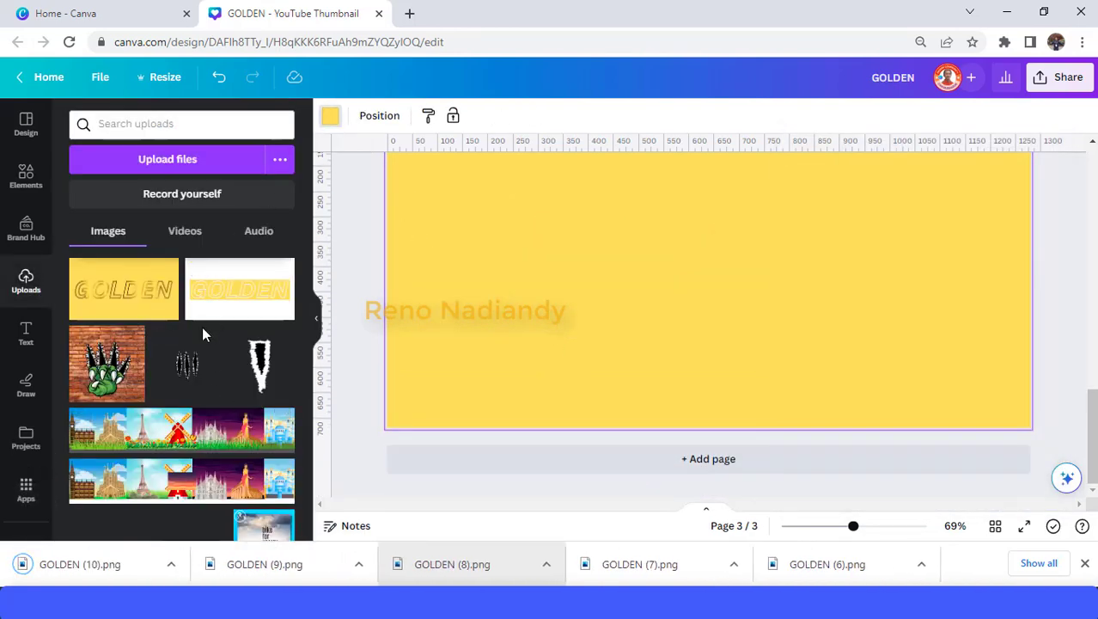
{"action": "scroll", "coordinate": [137, 395], "scroll_direction": "down", "scroll_amount": 2}
{"action": "left_click", "coordinate": [84, 371]}
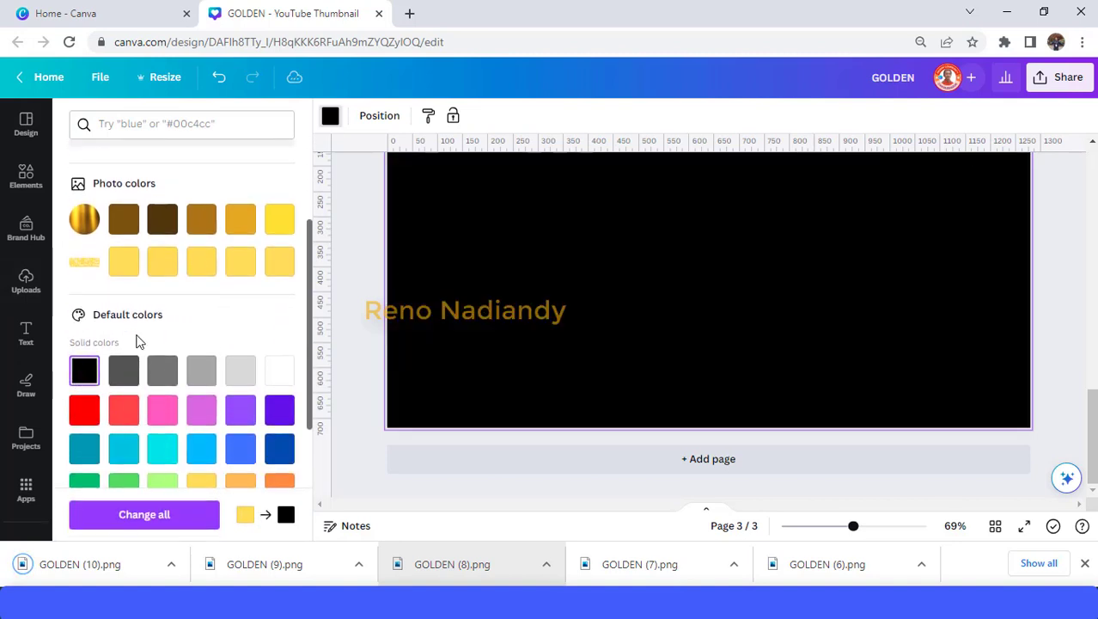
Step: Place the downloaded GOLDEN (10).png on page 3 and remove its yellow background with BG Remover
{"action": "left_click_drag", "start_coordinate": [84, 572], "coordinate": [681, 275]}
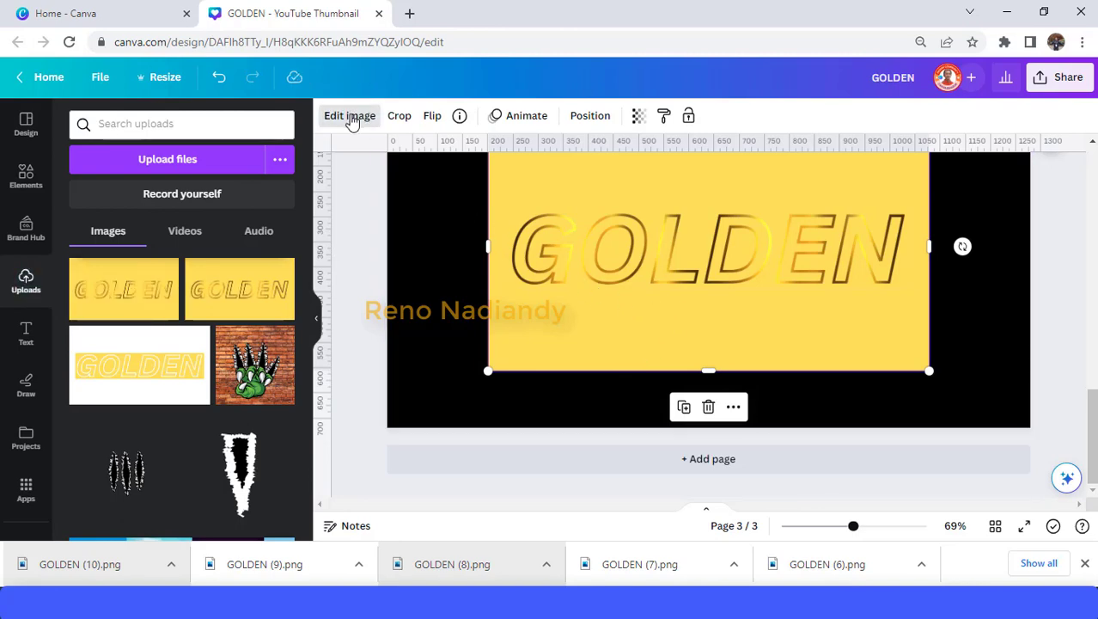
{"action": "left_click", "coordinate": [352, 117]}
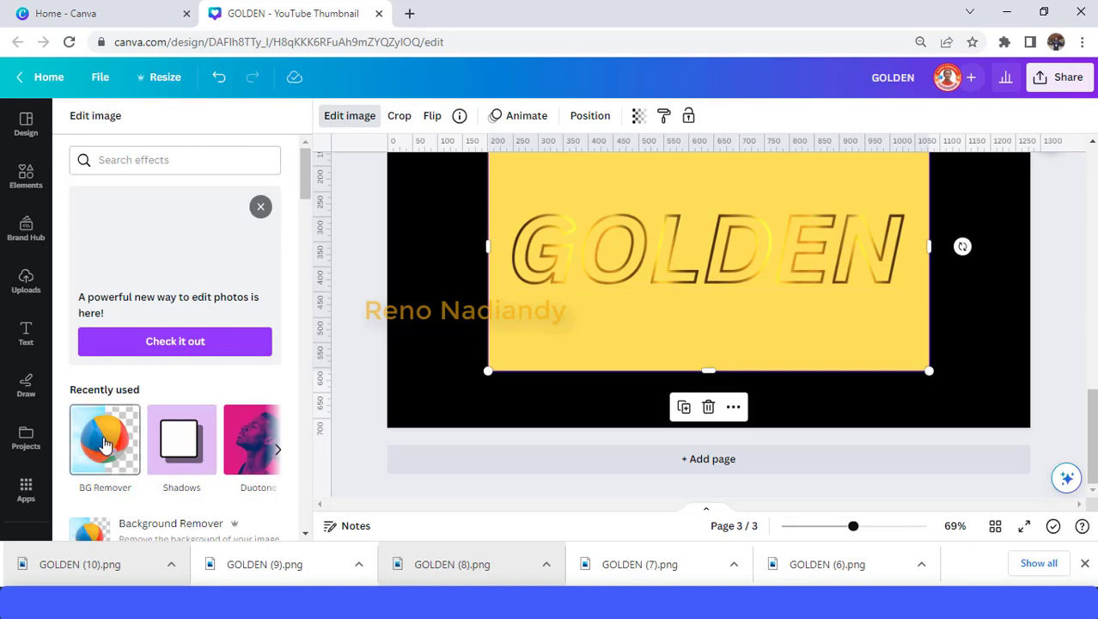
{"action": "left_click", "coordinate": [135, 425]}
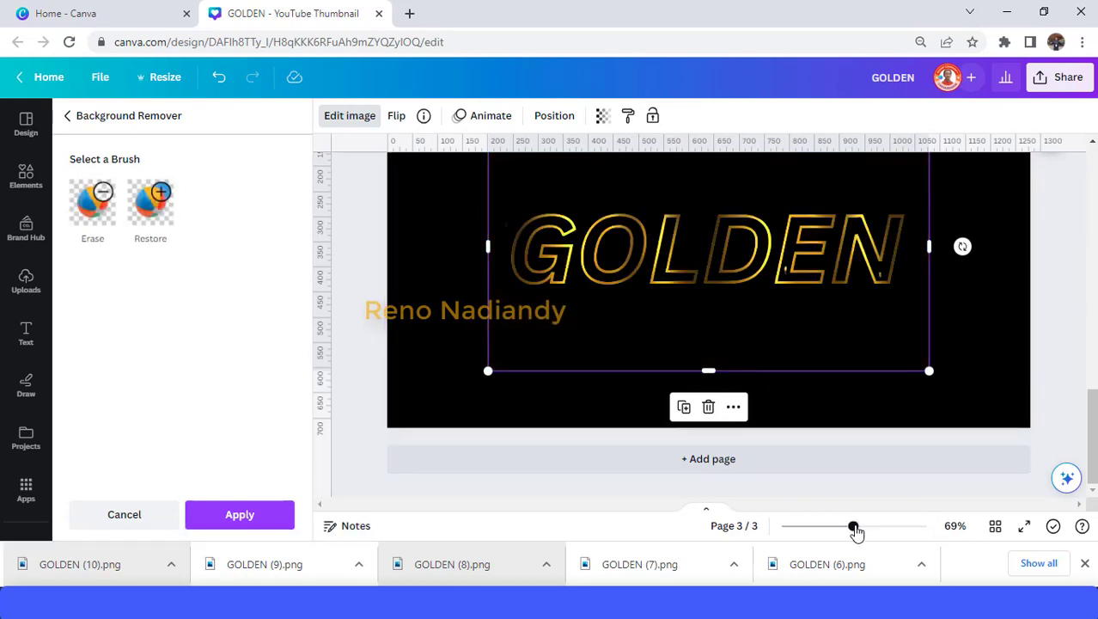
Step: Erase the leftover specks around the gold letters with brush sizes 11 and 7, and apply the background removal
{"action": "left_click_drag", "start_coordinate": [855, 530], "coordinate": [879, 533]}
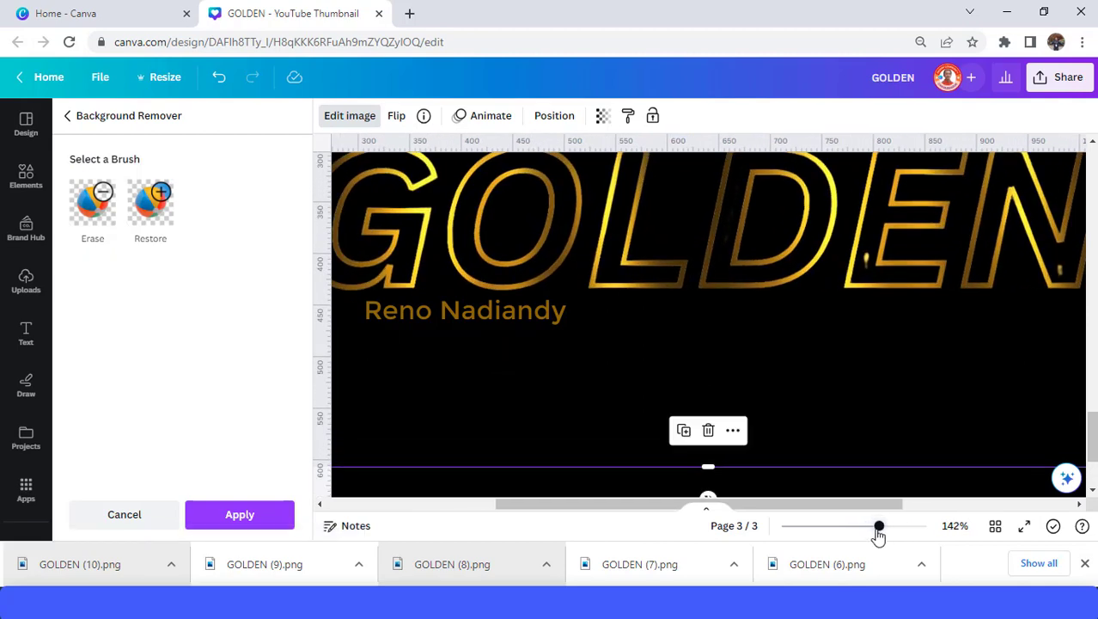
{"action": "left_click", "coordinate": [100, 228]}
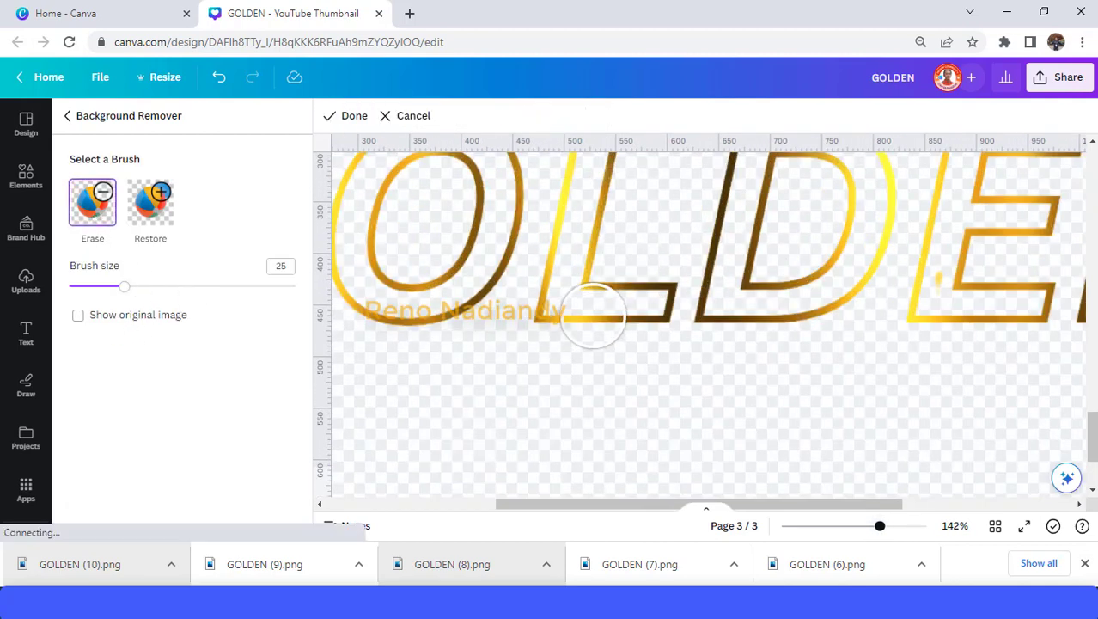
{"action": "left_click", "coordinate": [92, 288]}
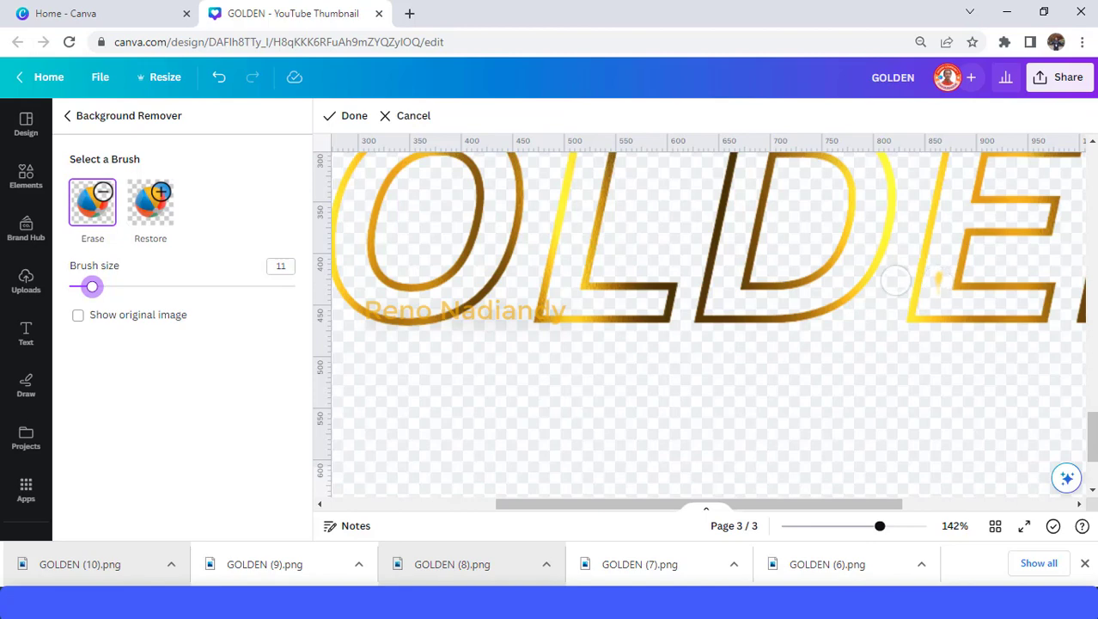
{"action": "left_click_drag", "start_coordinate": [88, 292], "coordinate": [83, 291]}
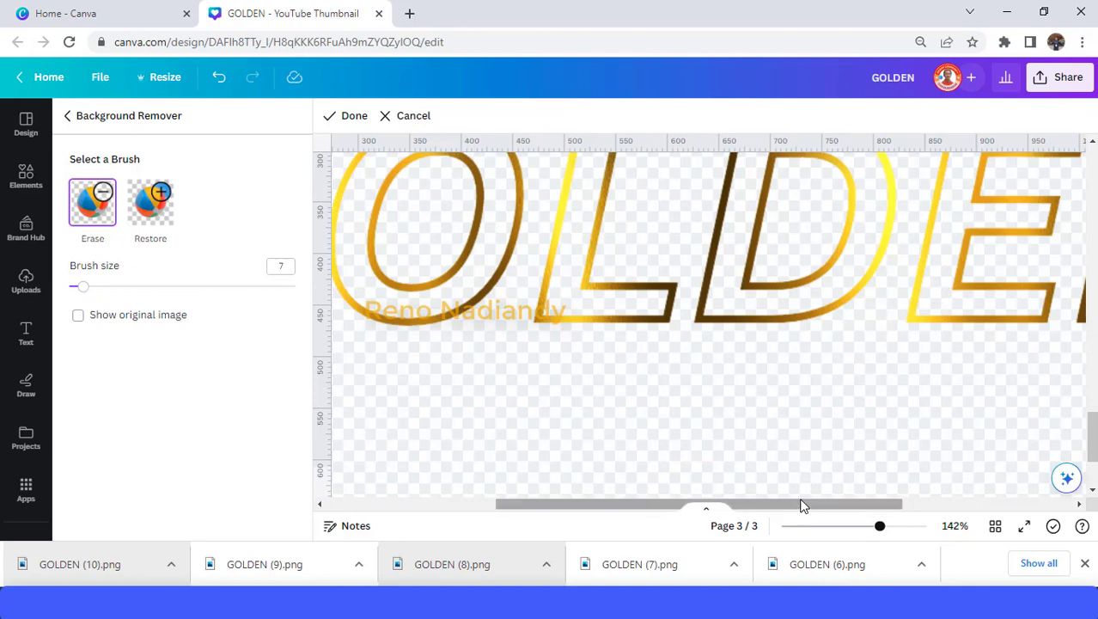
{"action": "left_click_drag", "start_coordinate": [812, 505], "coordinate": [958, 513]}
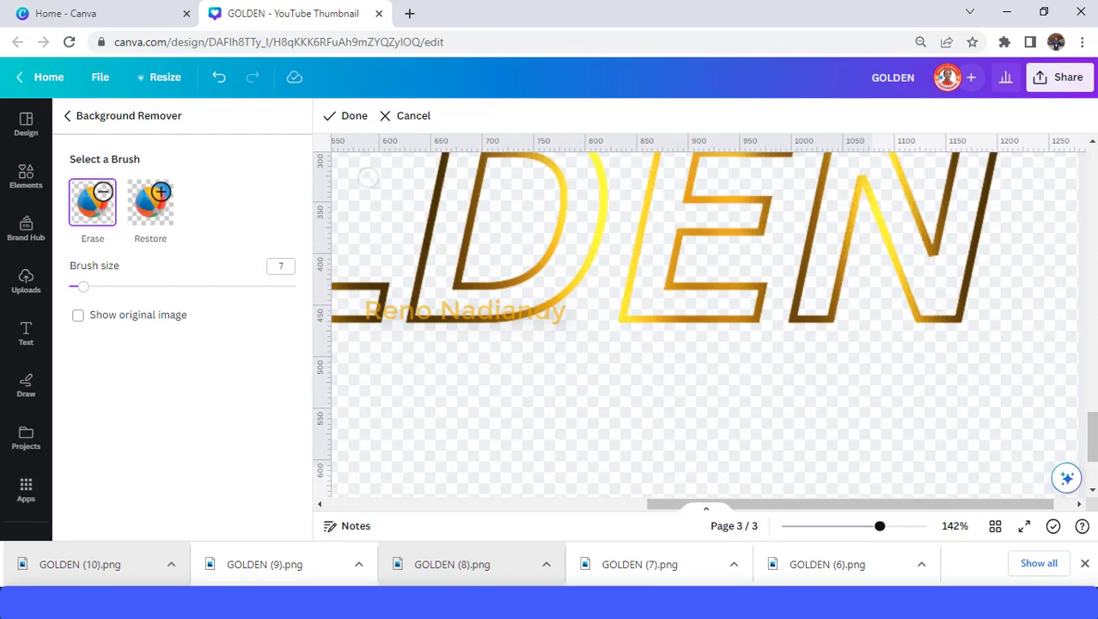
{"action": "left_click", "coordinate": [352, 116]}
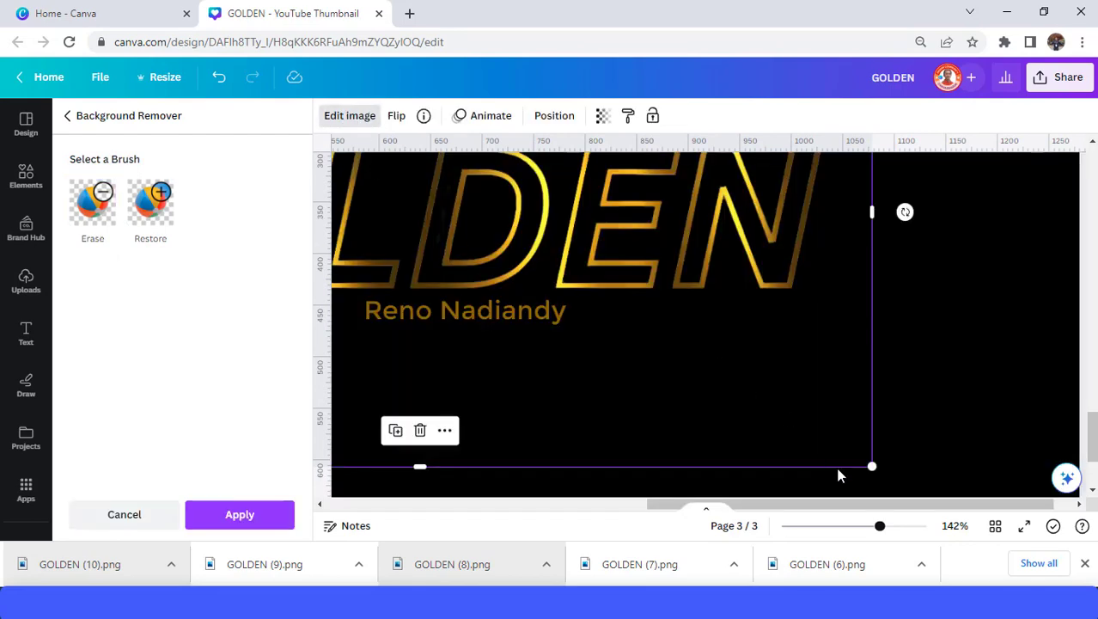
{"action": "left_click", "coordinate": [853, 526]}
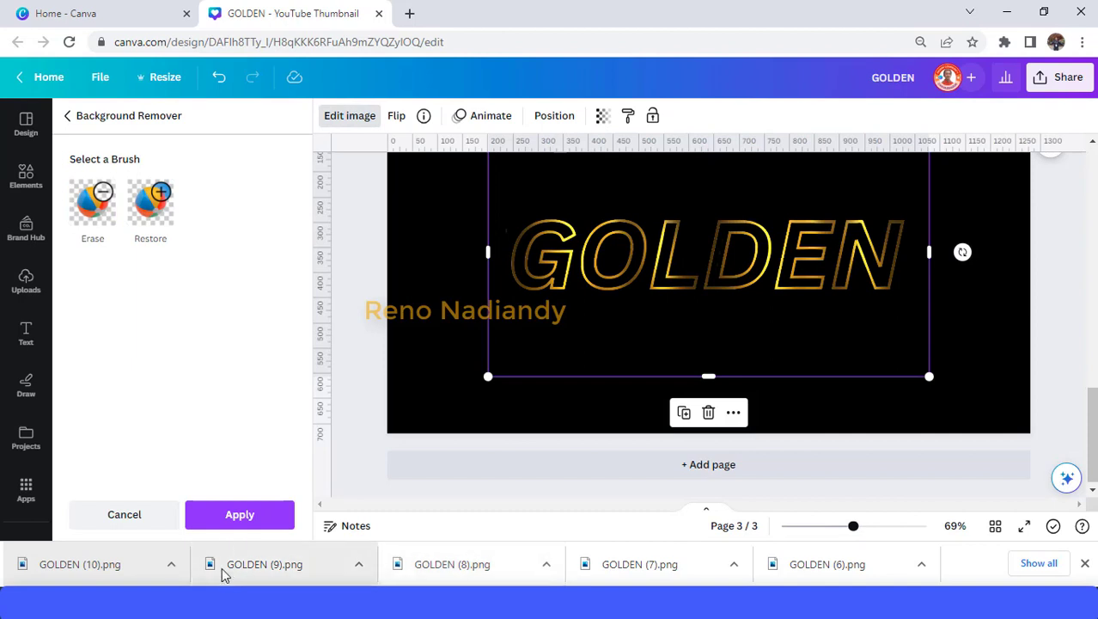
{"action": "left_click", "coordinate": [259, 515]}
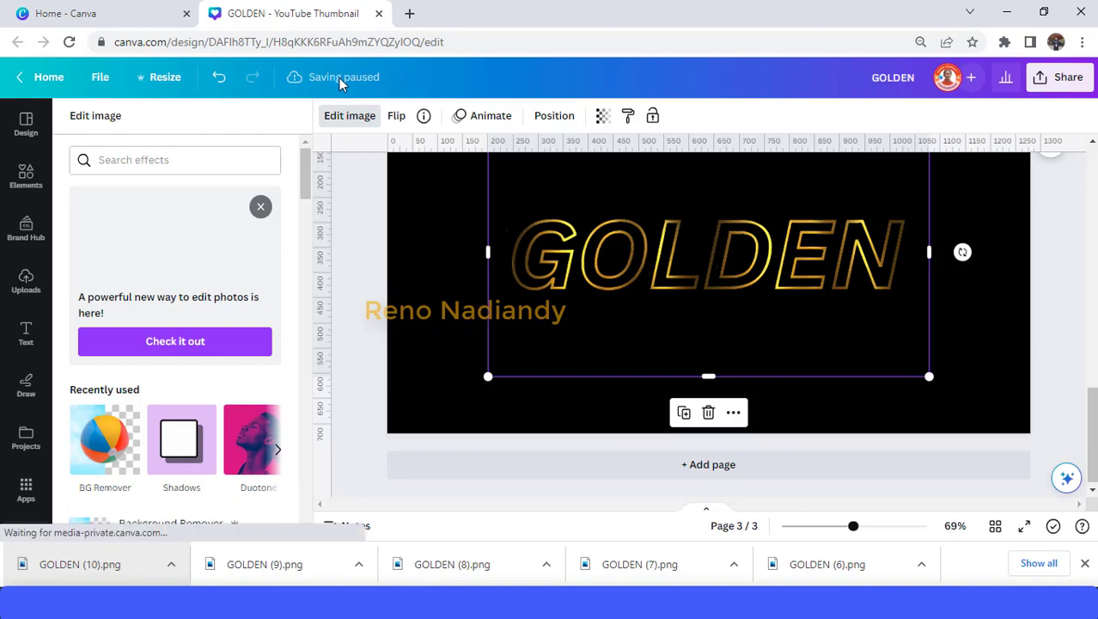
Step: Enlarge the gold-outlined GOLDEN image to fill the black page 3
{"action": "scroll", "coordinate": [777, 301], "scroll_direction": "up", "scroll_amount": 2}
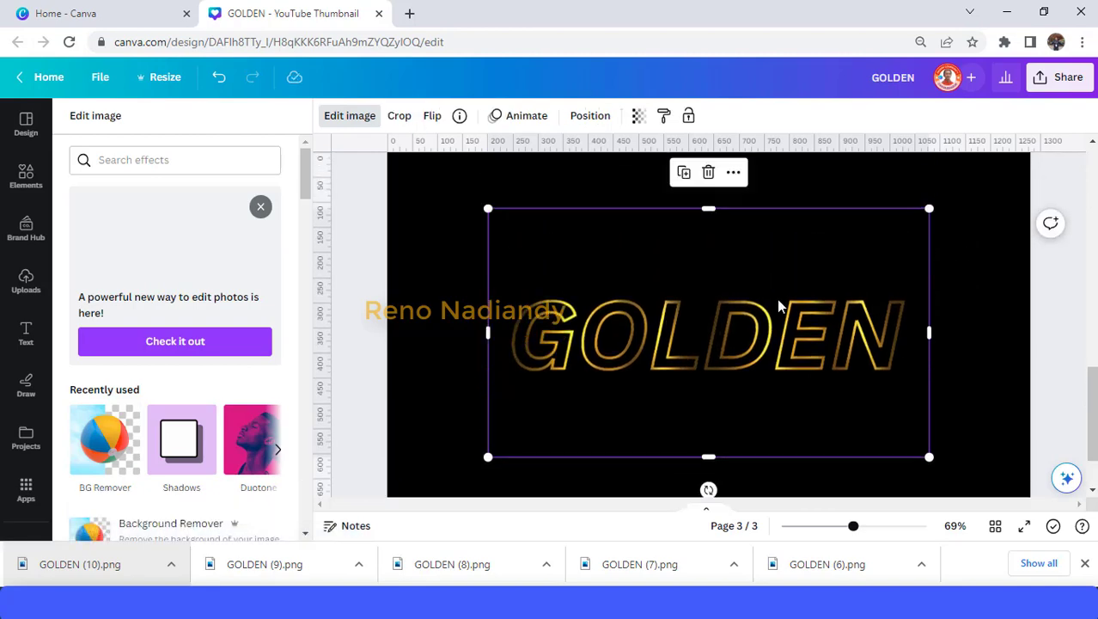
{"action": "left_click", "coordinate": [828, 526]}
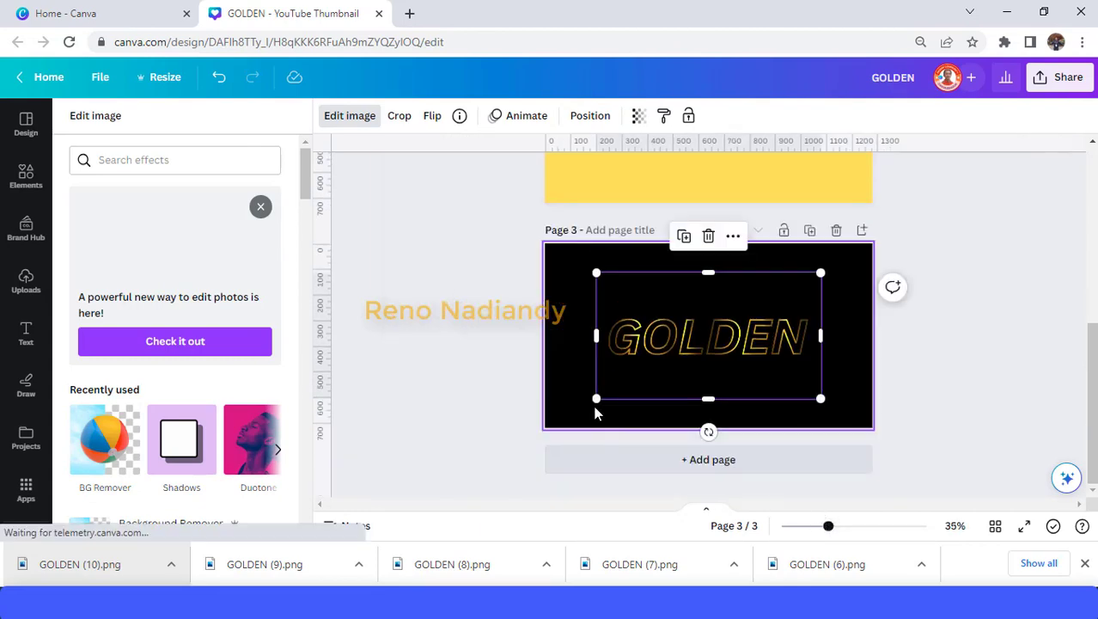
{"action": "left_click_drag", "start_coordinate": [596, 398], "coordinate": [545, 425]}
{"action": "left_click_drag", "start_coordinate": [820, 274], "coordinate": [872, 243]}
{"action": "left_click_drag", "start_coordinate": [708, 243], "coordinate": [707, 301]}
Step: Change the GOLDEN text on page 1 from the Hollow effect to None so its letters are solid white
{"action": "scroll", "coordinate": [756, 357], "scroll_direction": "up", "scroll_amount": 5}
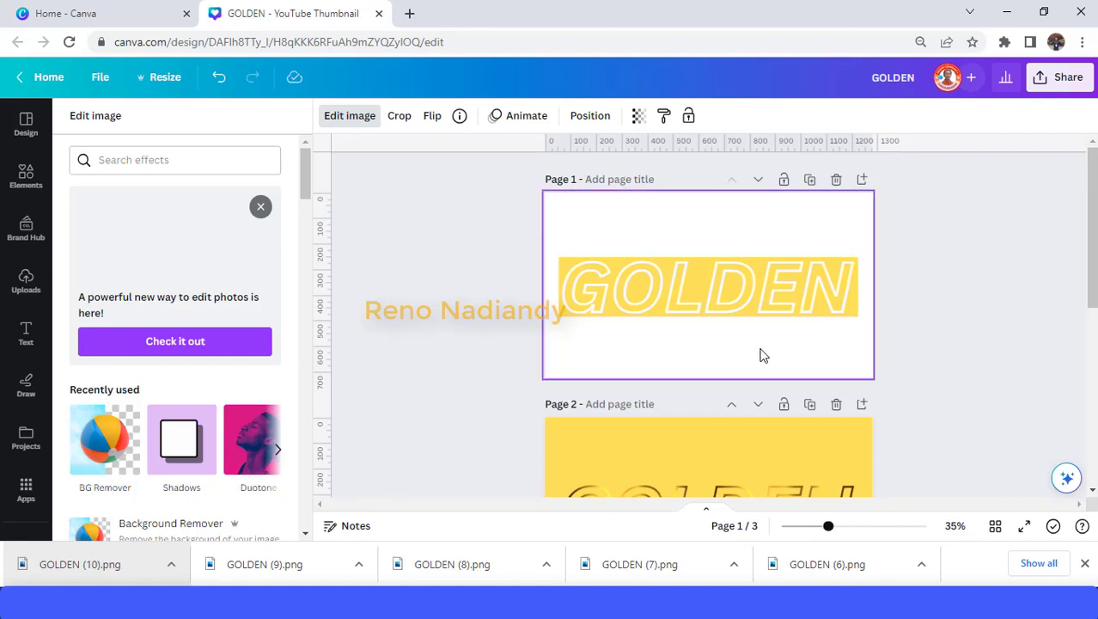
{"action": "left_click", "coordinate": [731, 295]}
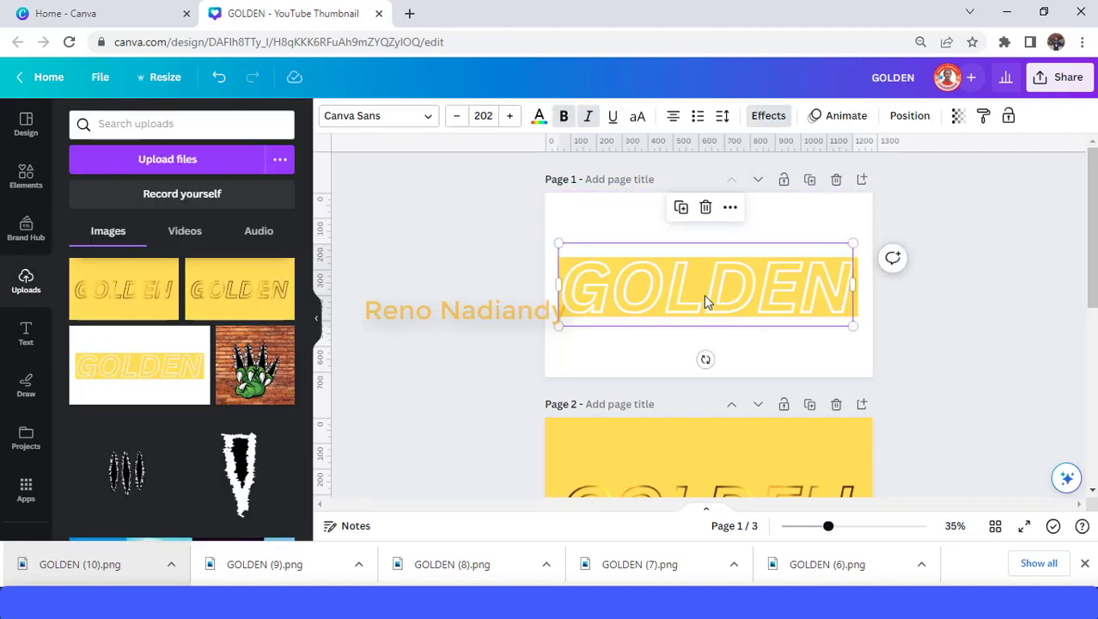
{"action": "left_click", "coordinate": [768, 117]}
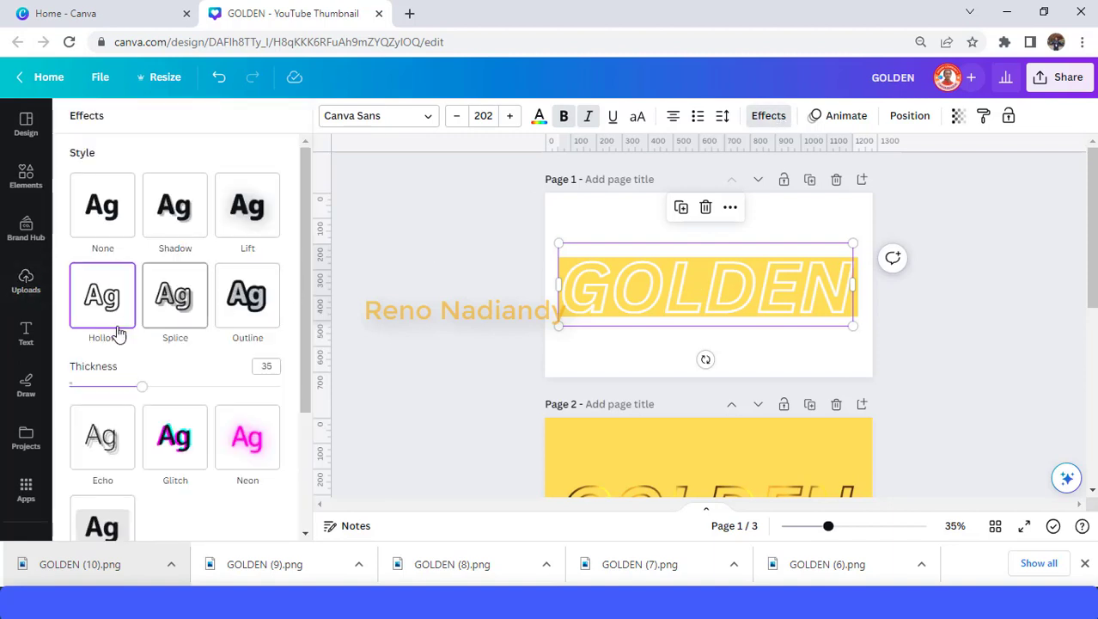
{"action": "left_click", "coordinate": [110, 213]}
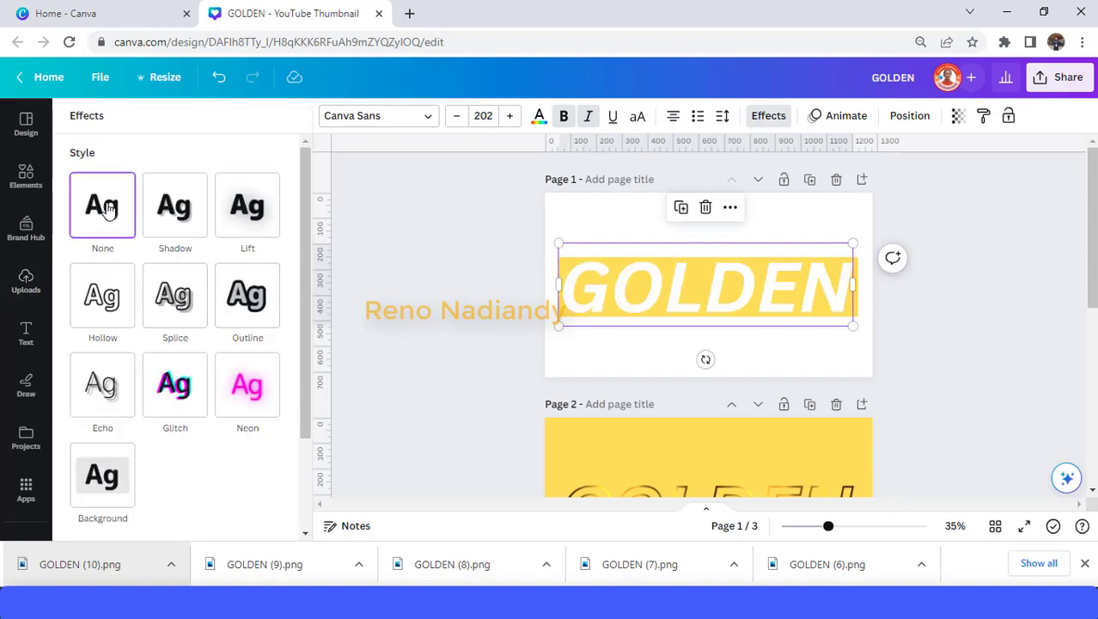
Step: Download only page 1 as a PNG at size 1
{"action": "left_click", "coordinate": [1064, 76]}
{"action": "left_click", "coordinate": [914, 446]}
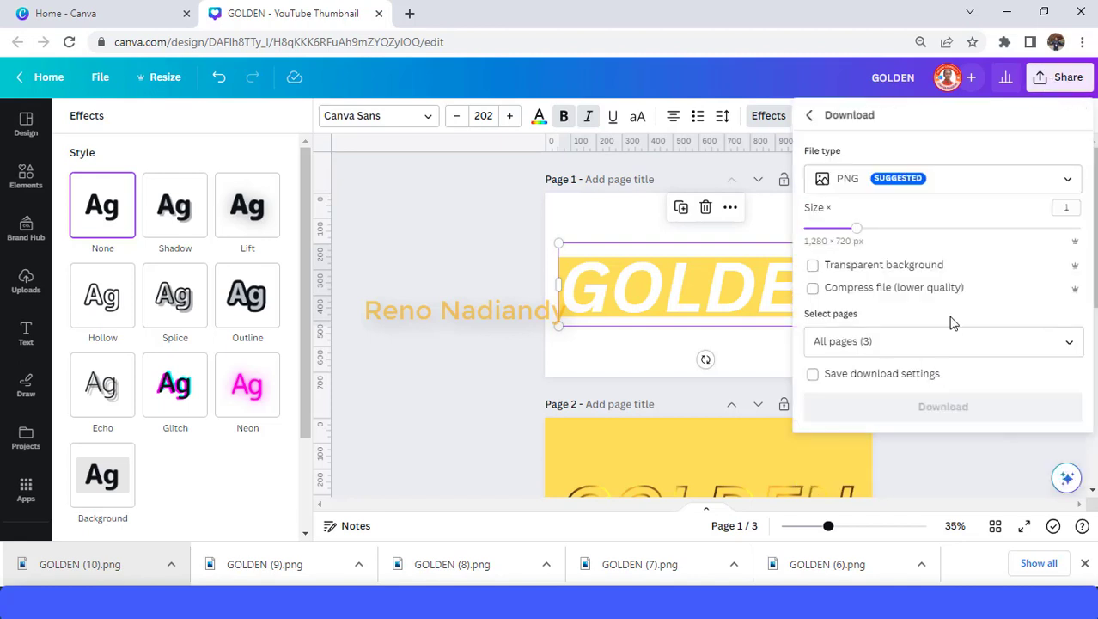
{"action": "left_click", "coordinate": [976, 341]}
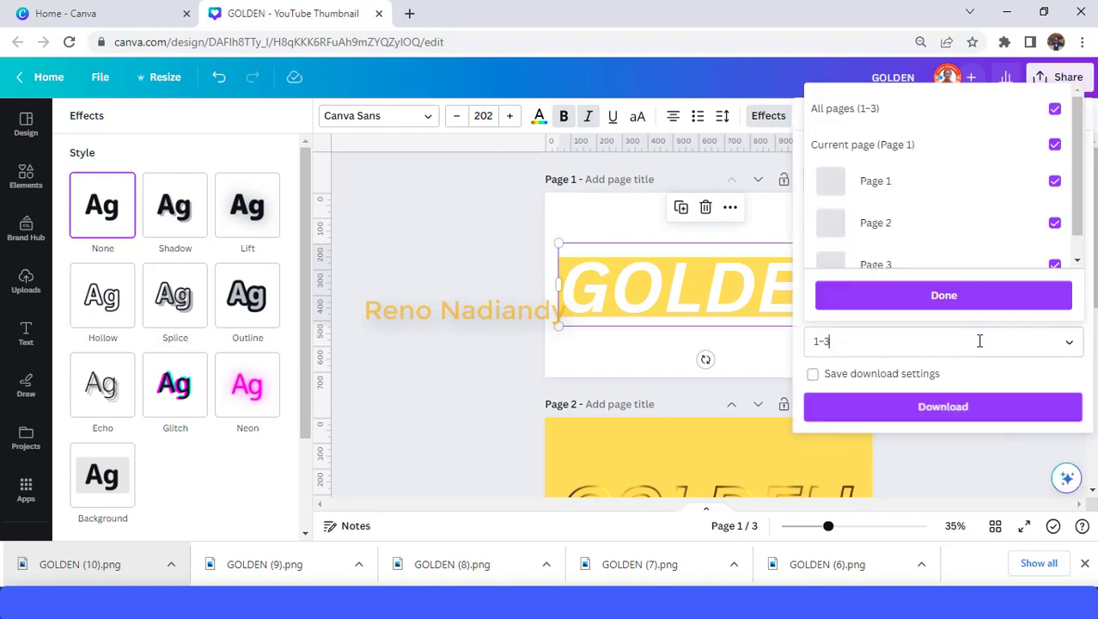
{"action": "left_click", "coordinate": [840, 110]}
{"action": "left_click", "coordinate": [868, 144]}
{"action": "left_click", "coordinate": [939, 301]}
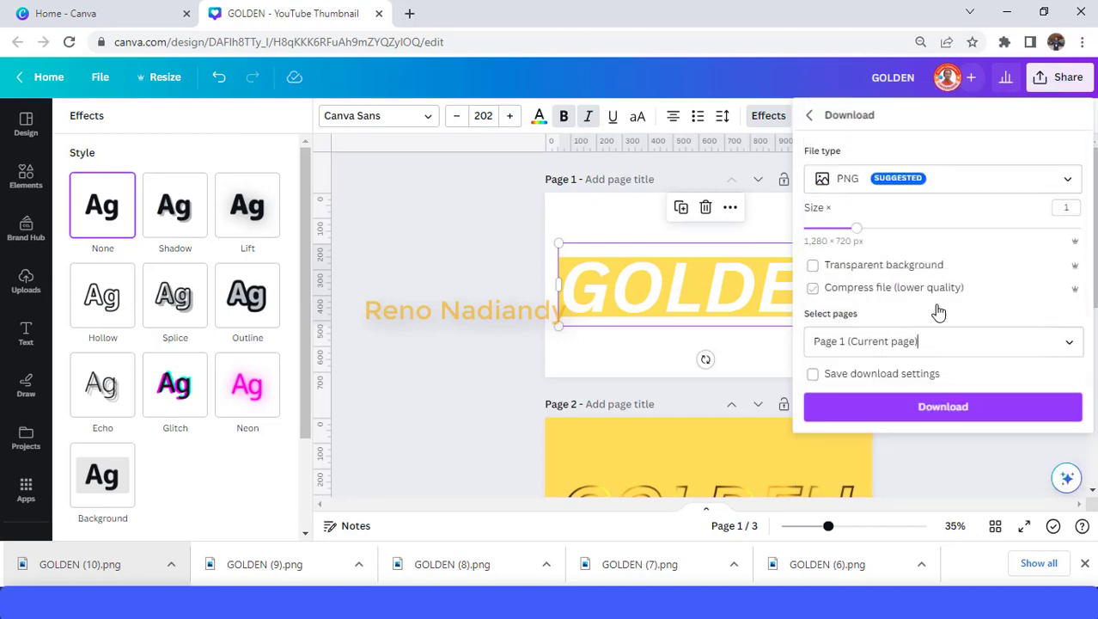
{"action": "left_click", "coordinate": [961, 413]}
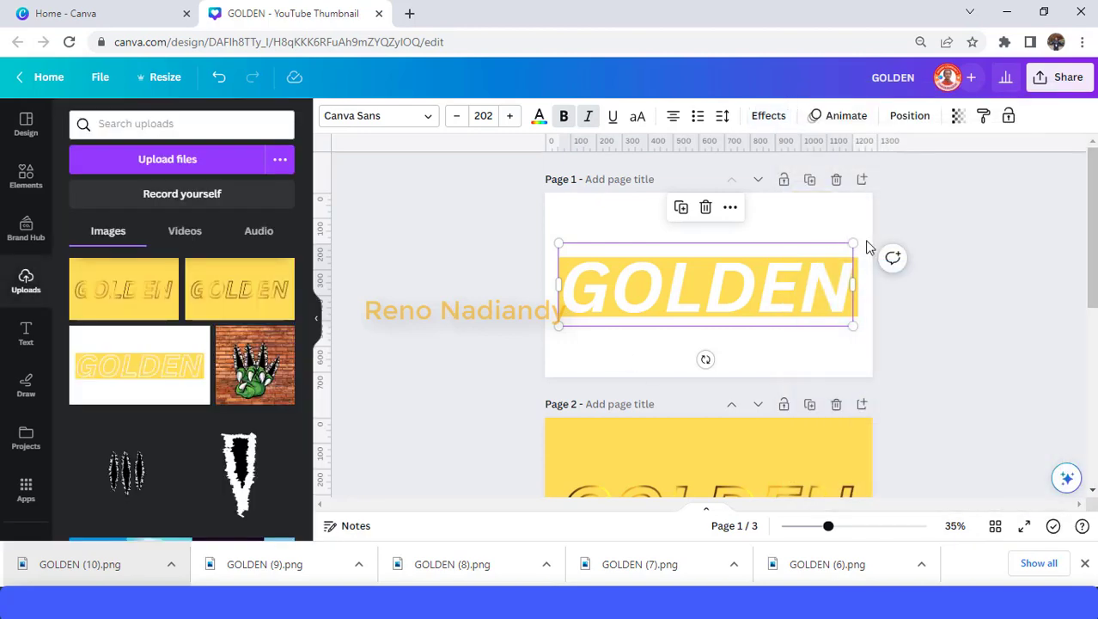
Step: Add a new page after page 1 and set its background color to black
{"action": "left_click", "coordinate": [862, 180]}
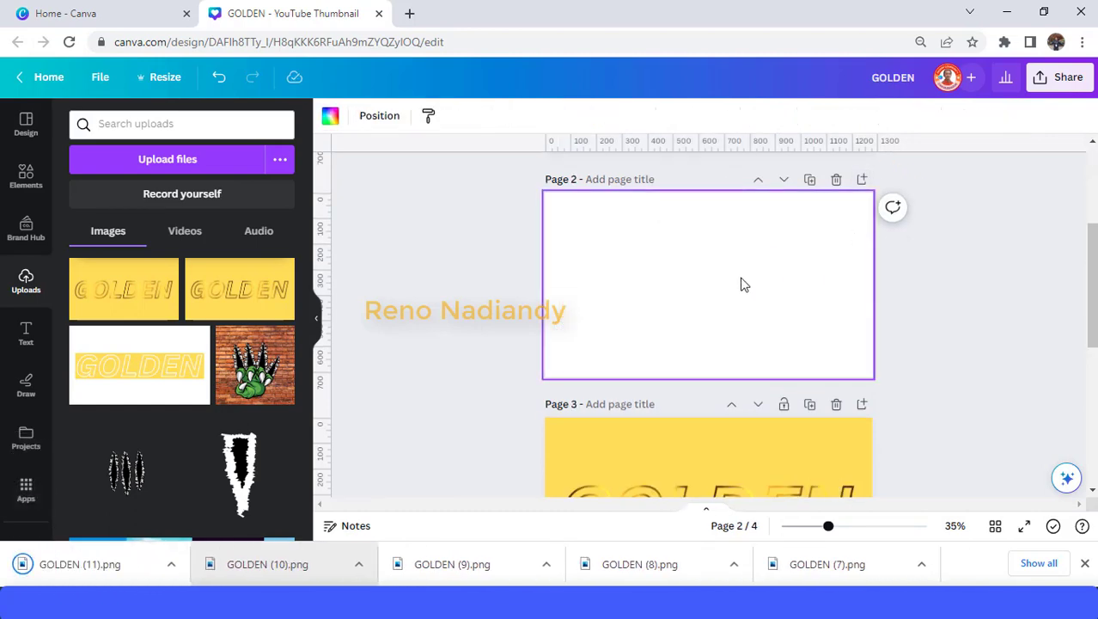
{"action": "left_click", "coordinate": [332, 120]}
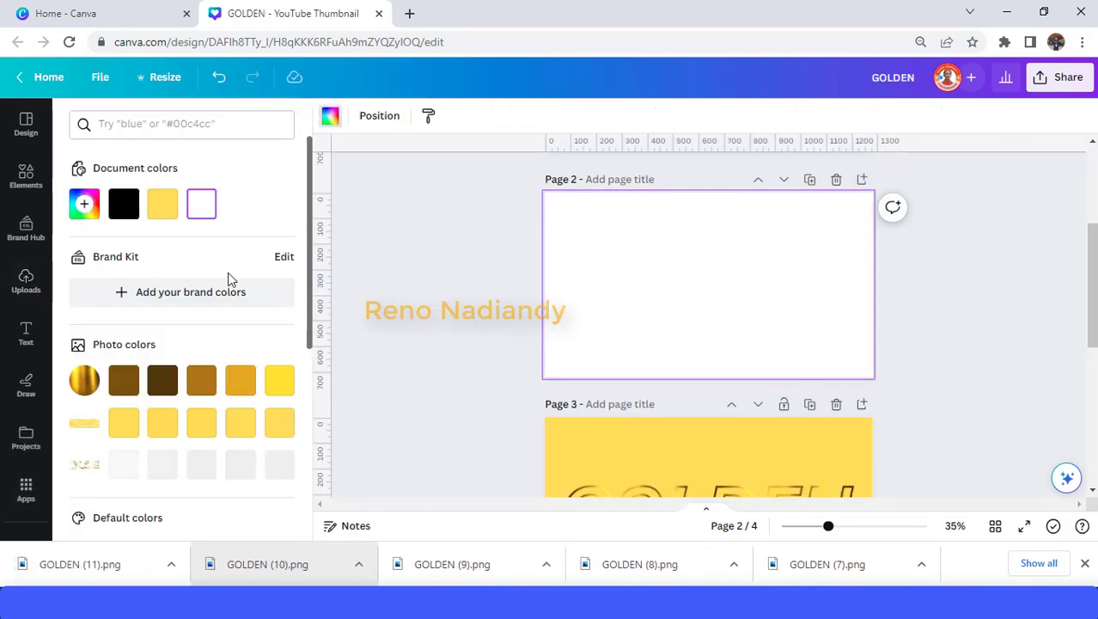
{"action": "left_click", "coordinate": [123, 204]}
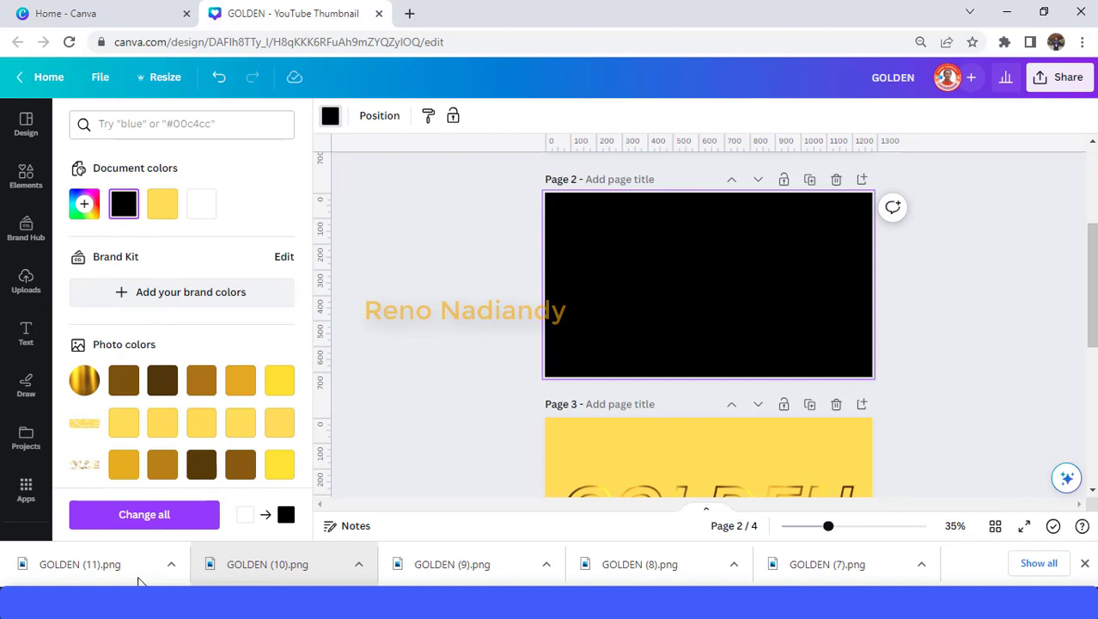
Step: Place the downloaded GOLDEN (11).png on the new page 2 and remove its white areas with BG Remover
{"action": "left_click_drag", "start_coordinate": [80, 564], "coordinate": [728, 303]}
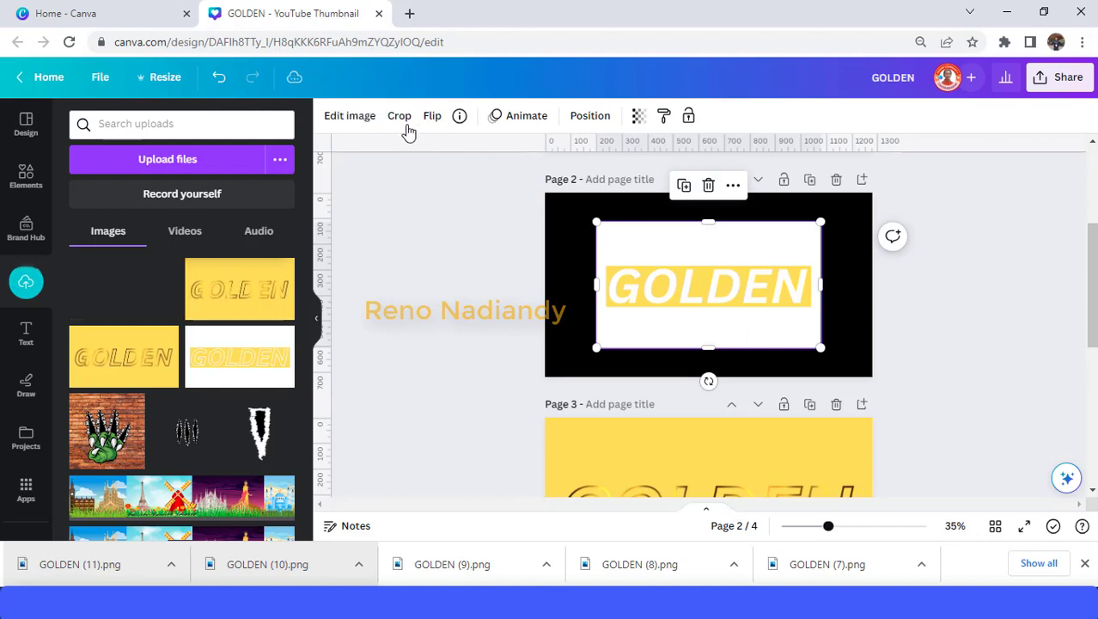
{"action": "left_click", "coordinate": [361, 123]}
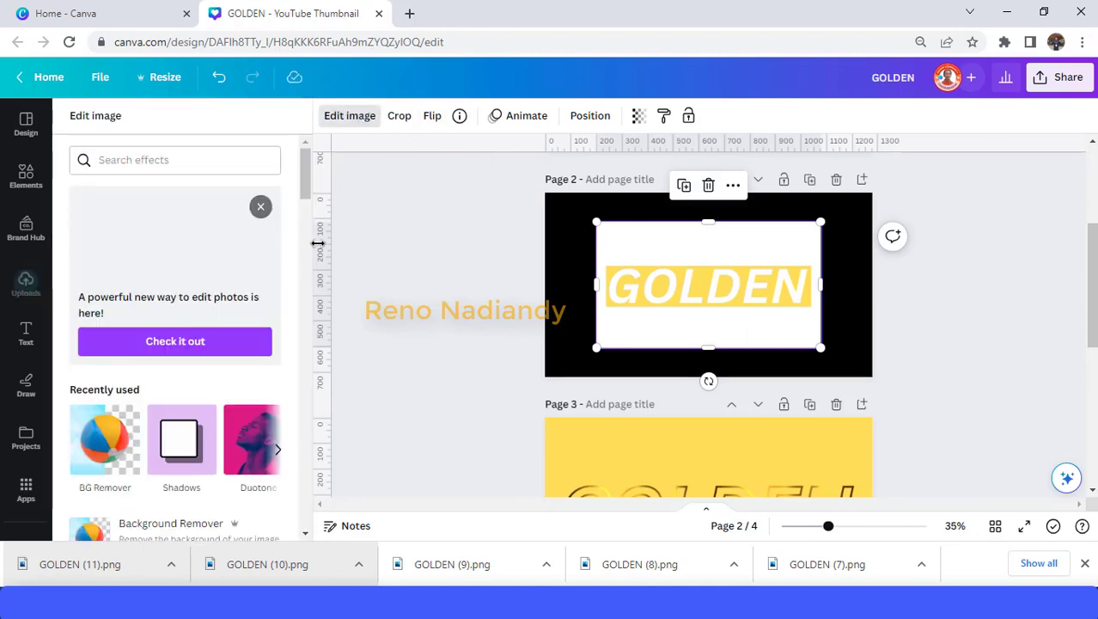
{"action": "left_click", "coordinate": [103, 447]}
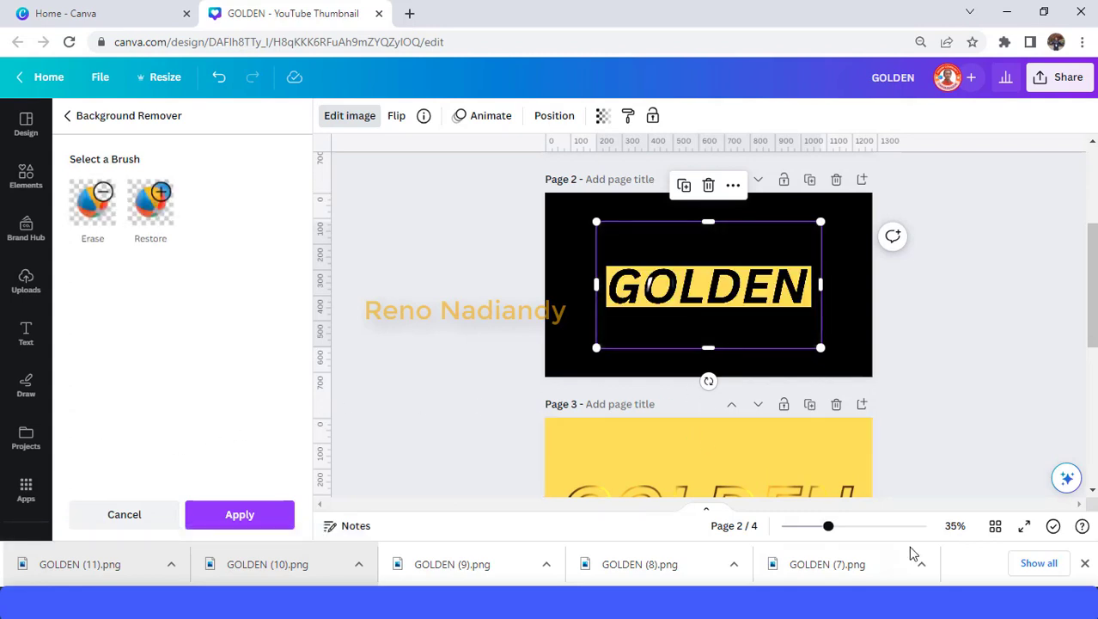
Step: Erase the leftover white marks in the letter O with brush size 10, and apply the background removal
{"action": "left_click", "coordinate": [871, 526]}
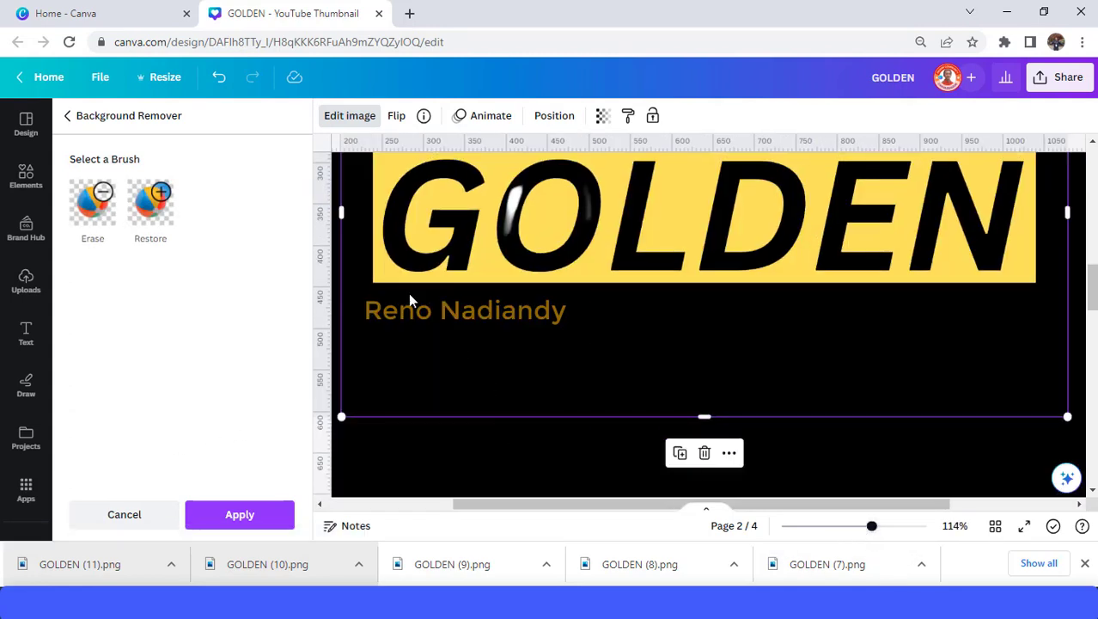
{"action": "left_click", "coordinate": [99, 215]}
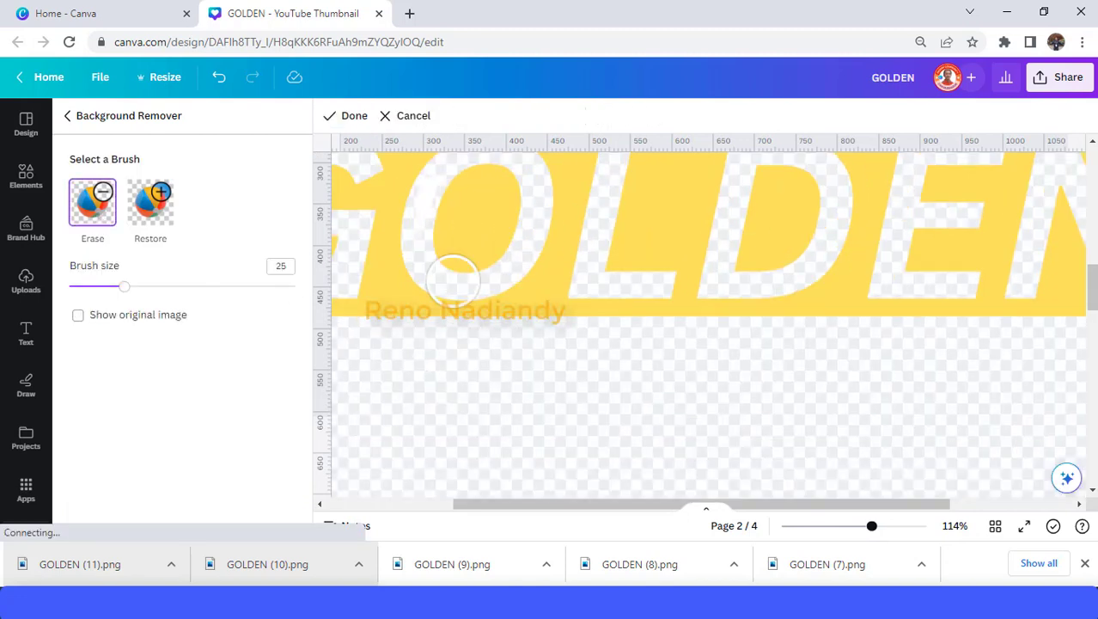
{"action": "left_click", "coordinate": [90, 286]}
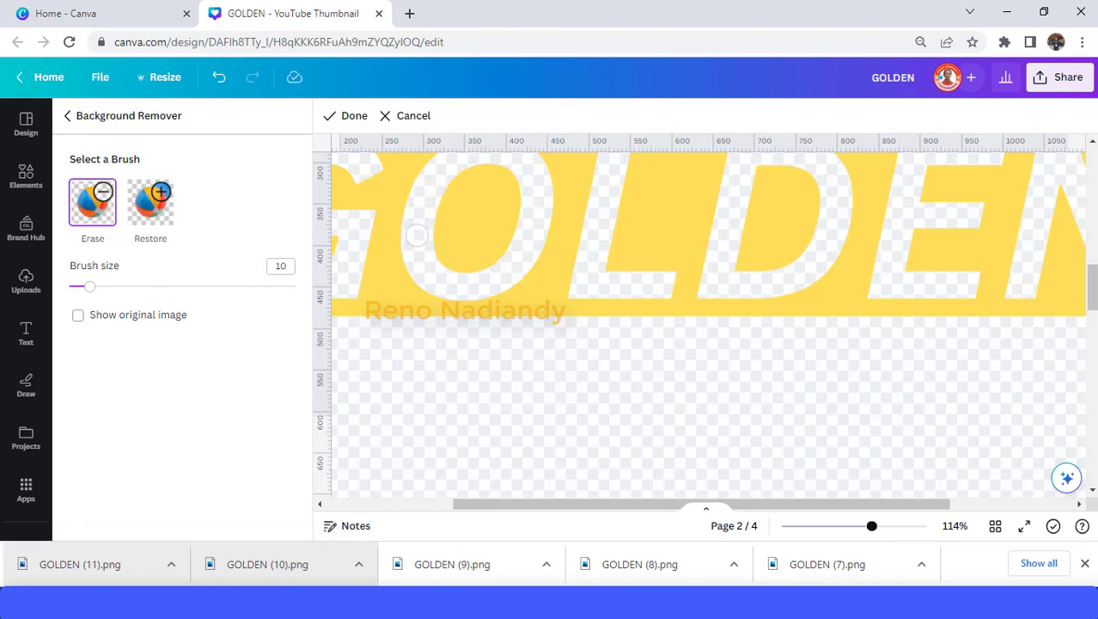
{"action": "left_click", "coordinate": [353, 117]}
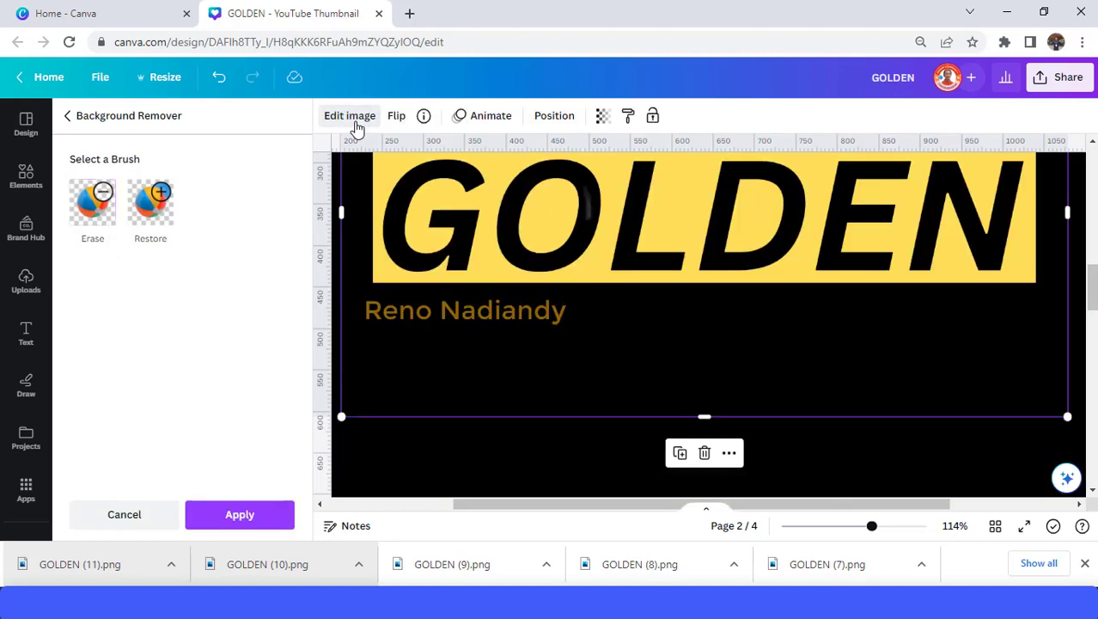
{"action": "left_click", "coordinate": [249, 519]}
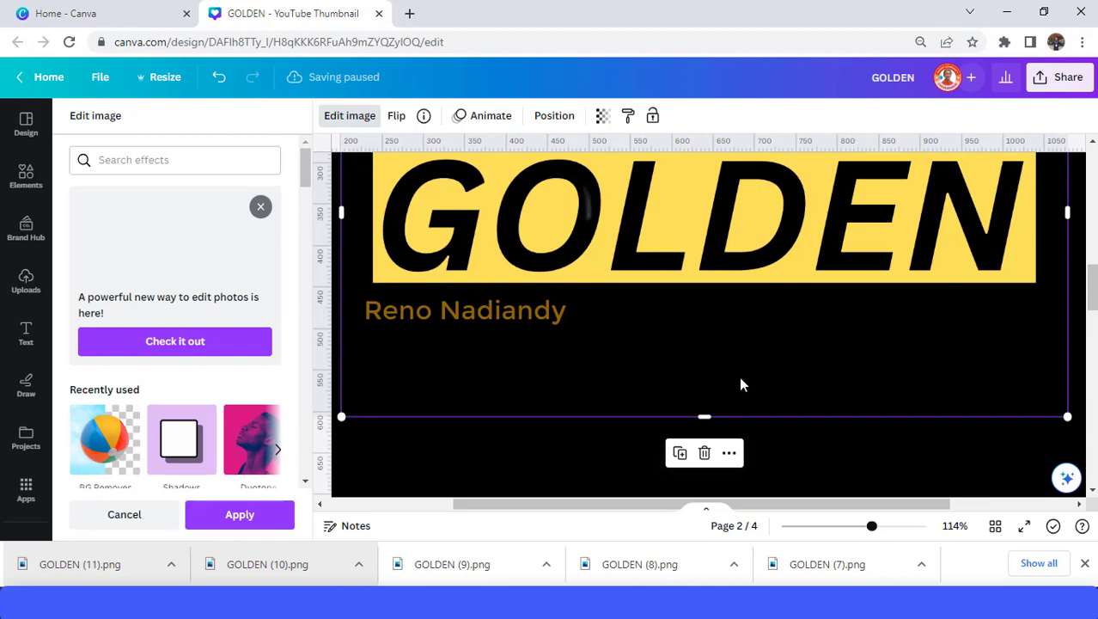
{"action": "left_click", "coordinate": [851, 527]}
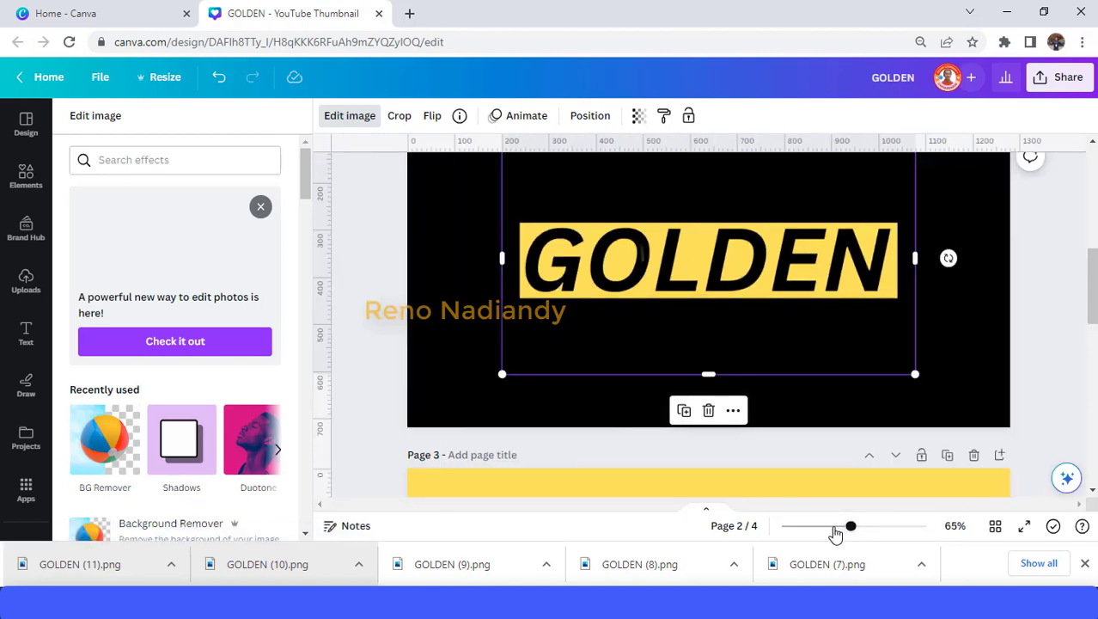
Step: Enlarge the yellow GOLDEN cut-out on page 2 to the full page width and crop away its empty upper area
{"action": "left_click", "coordinate": [832, 526]}
{"action": "left_click_drag", "start_coordinate": [579, 356], "coordinate": [521, 386]}
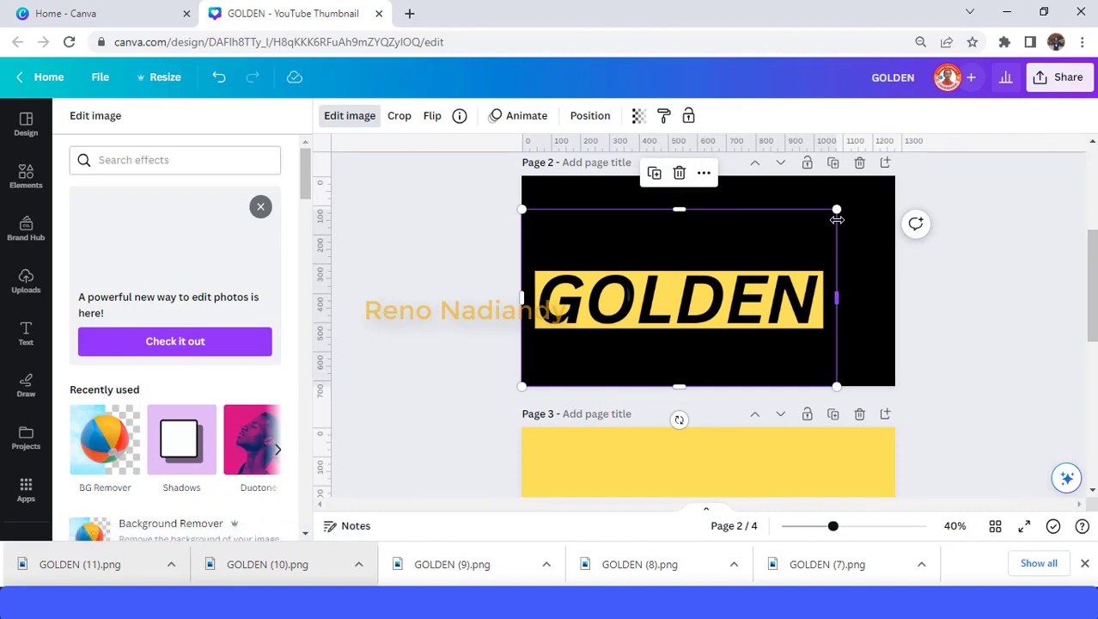
{"action": "left_click_drag", "start_coordinate": [838, 209], "coordinate": [895, 176]}
{"action": "left_click_drag", "start_coordinate": [708, 176], "coordinate": [708, 238]}
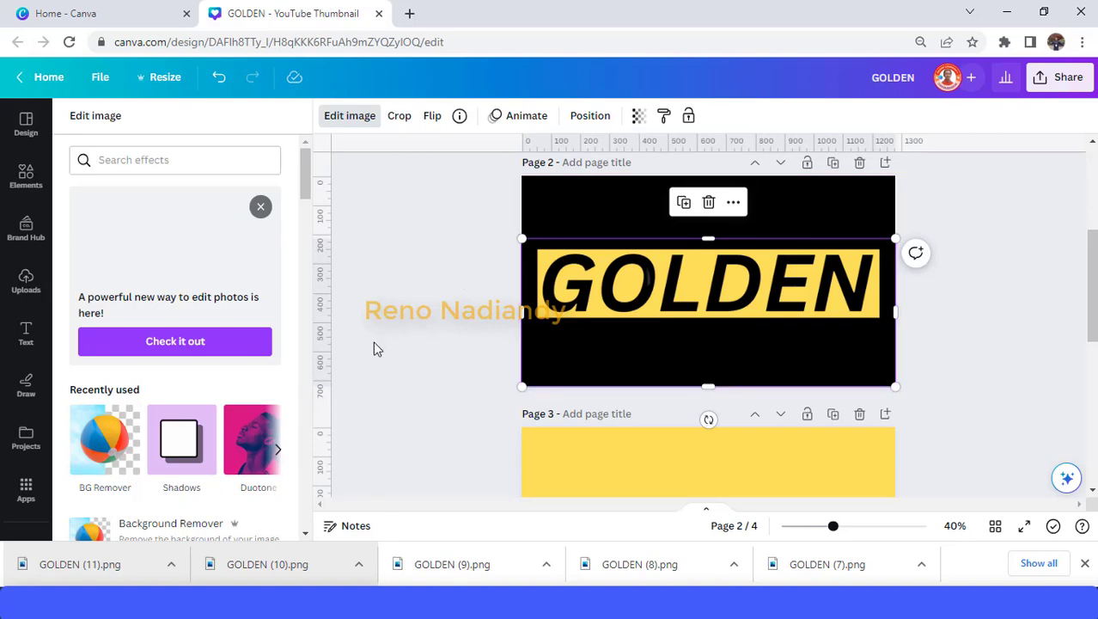
Step: Try the plain red curtain-like image from the recently used elements over GOLDEN on page 2, and undo it
{"action": "left_click", "coordinate": [26, 179]}
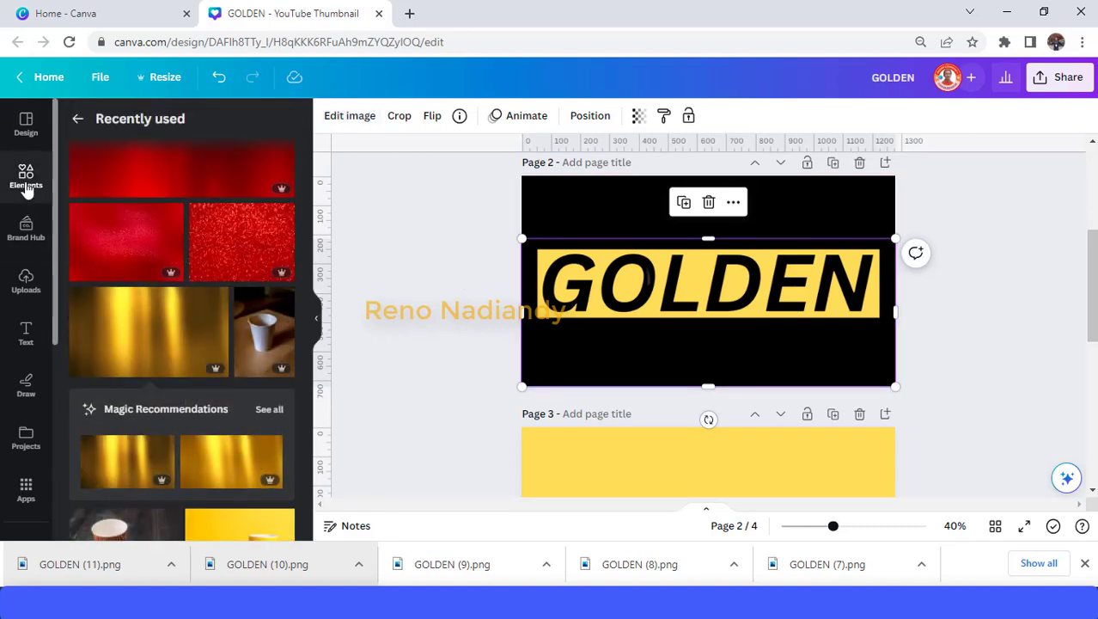
{"action": "scroll", "coordinate": [164, 239], "scroll_direction": "up", "scroll_amount": 3}
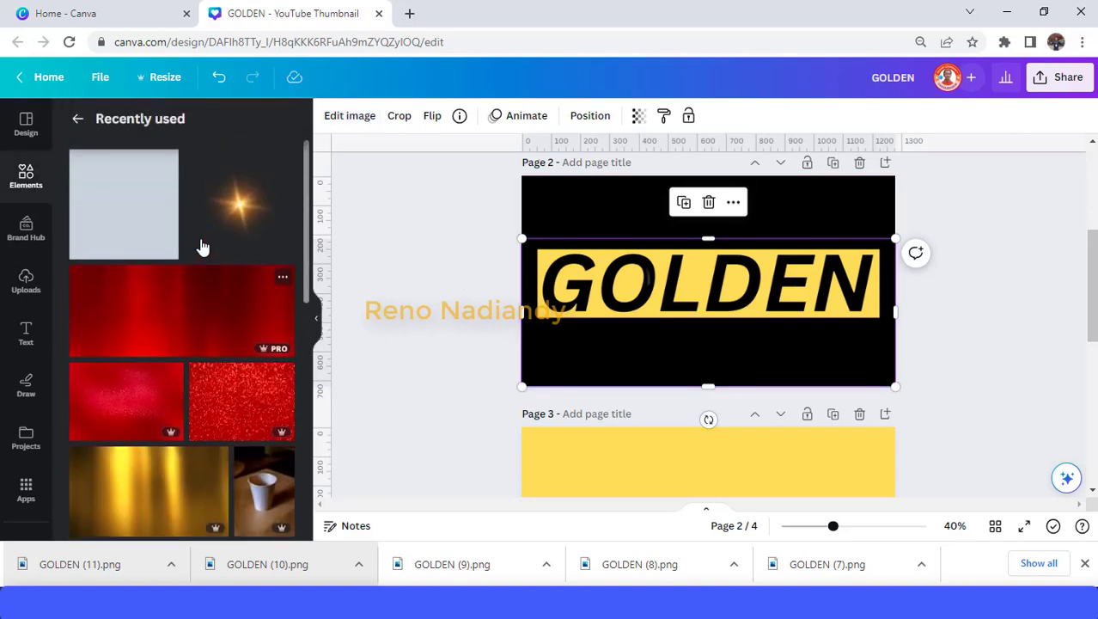
{"action": "scroll", "coordinate": [216, 279], "scroll_direction": "down", "scroll_amount": 2}
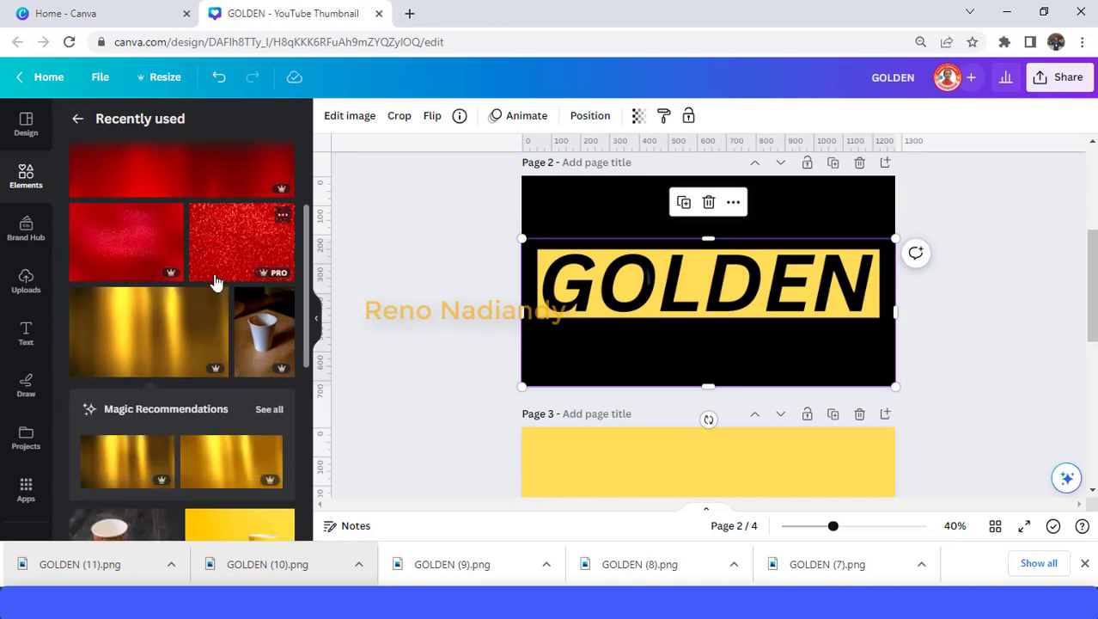
{"action": "left_click", "coordinate": [283, 216]}
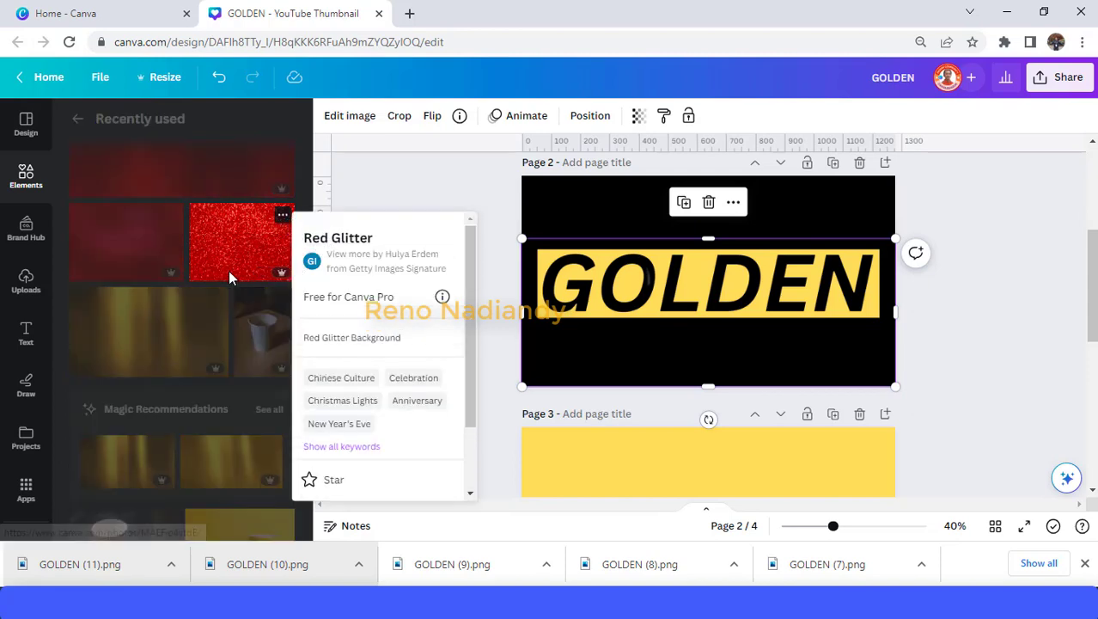
{"action": "left_click", "coordinate": [243, 247]}
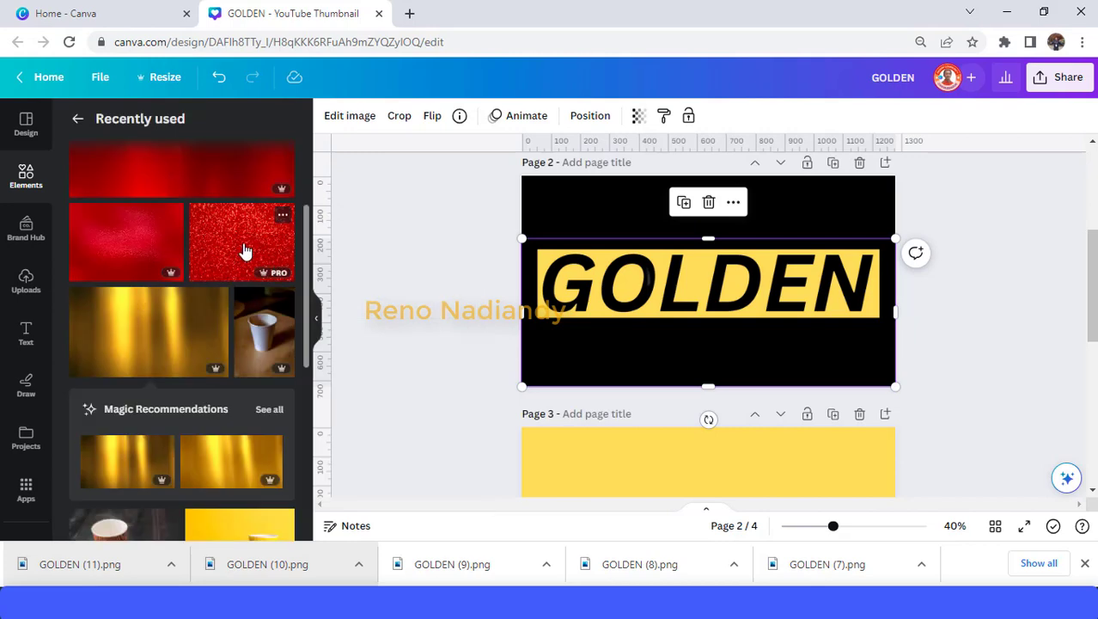
{"action": "scroll", "coordinate": [193, 343], "scroll_direction": "up", "scroll_amount": 2}
{"action": "left_click", "coordinate": [194, 329]}
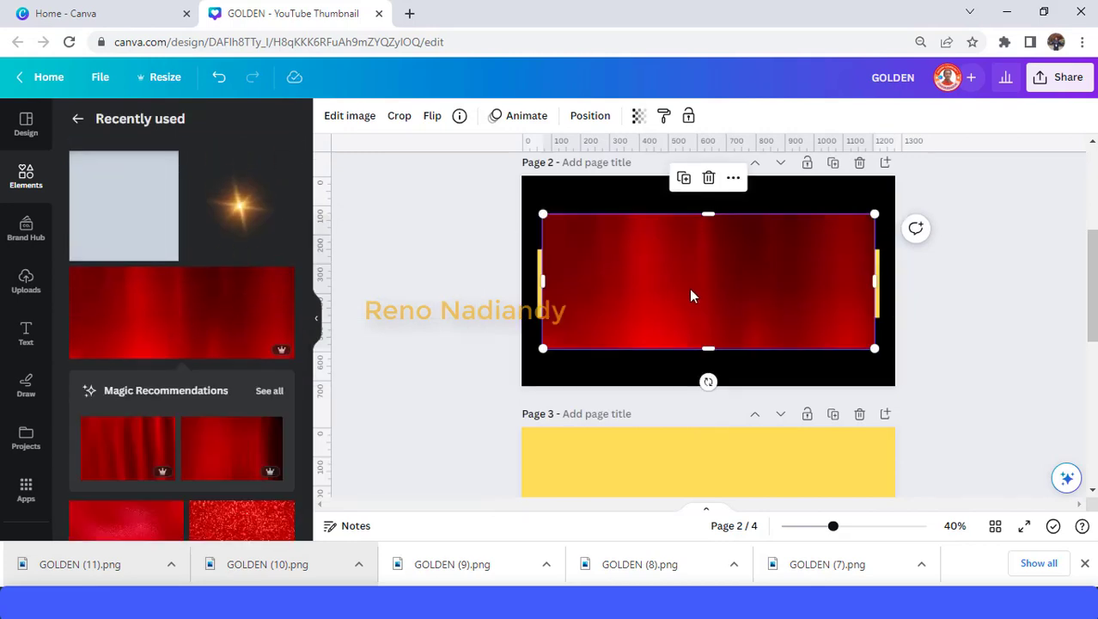
{"action": "key", "text": "ctrl+z"}
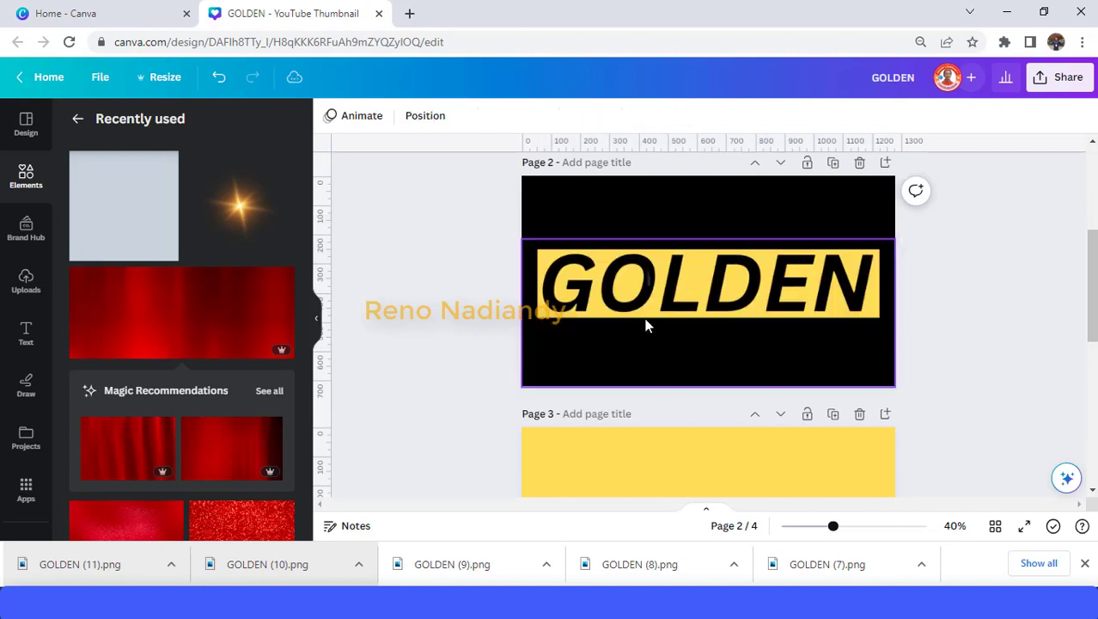
Step: Add the Red Glitter image over the first letters of GOLDEN on page 2 and scale it to about 539 × 399
{"action": "scroll", "coordinate": [242, 432], "scroll_direction": "down", "scroll_amount": 2}
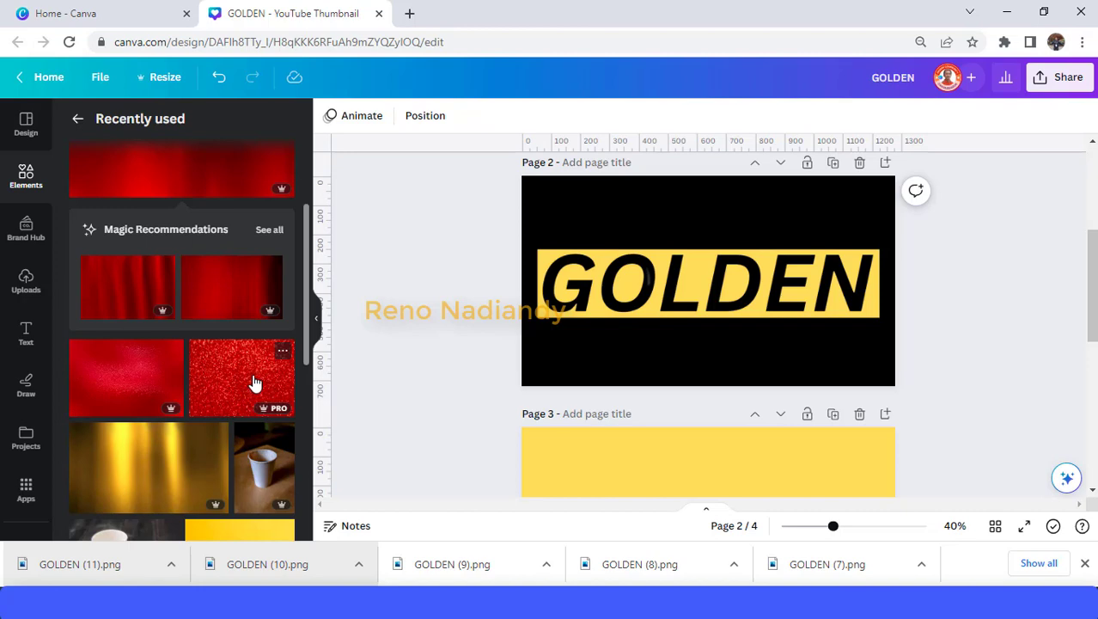
{"action": "left_click", "coordinate": [254, 383]}
{"action": "left_click_drag", "start_coordinate": [665, 311], "coordinate": [634, 320]}
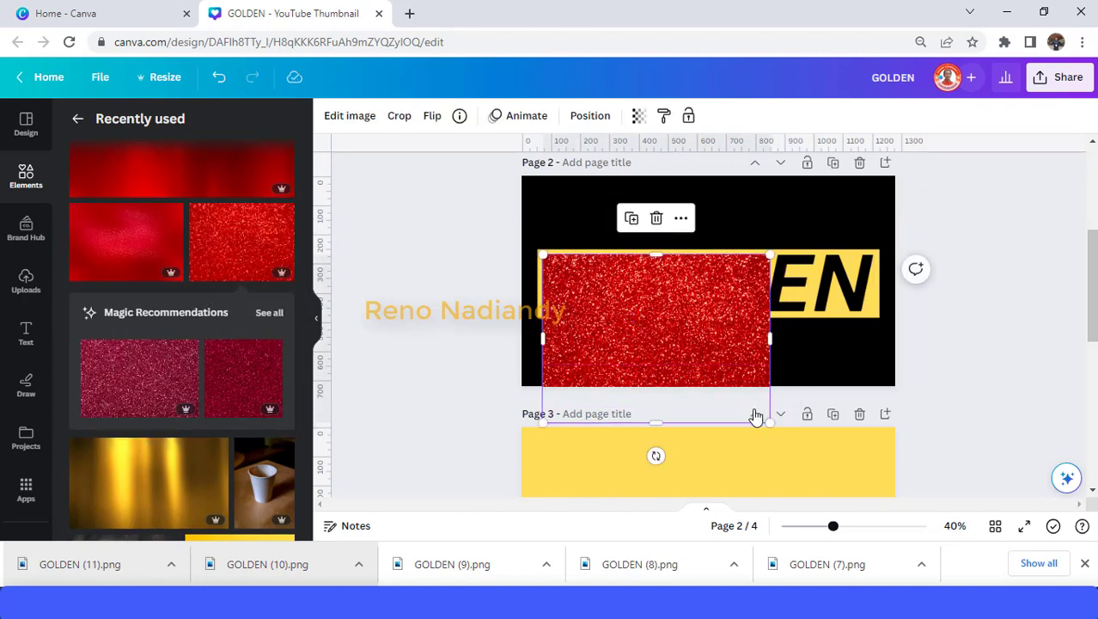
{"action": "left_click_drag", "start_coordinate": [767, 420], "coordinate": [703, 368]}
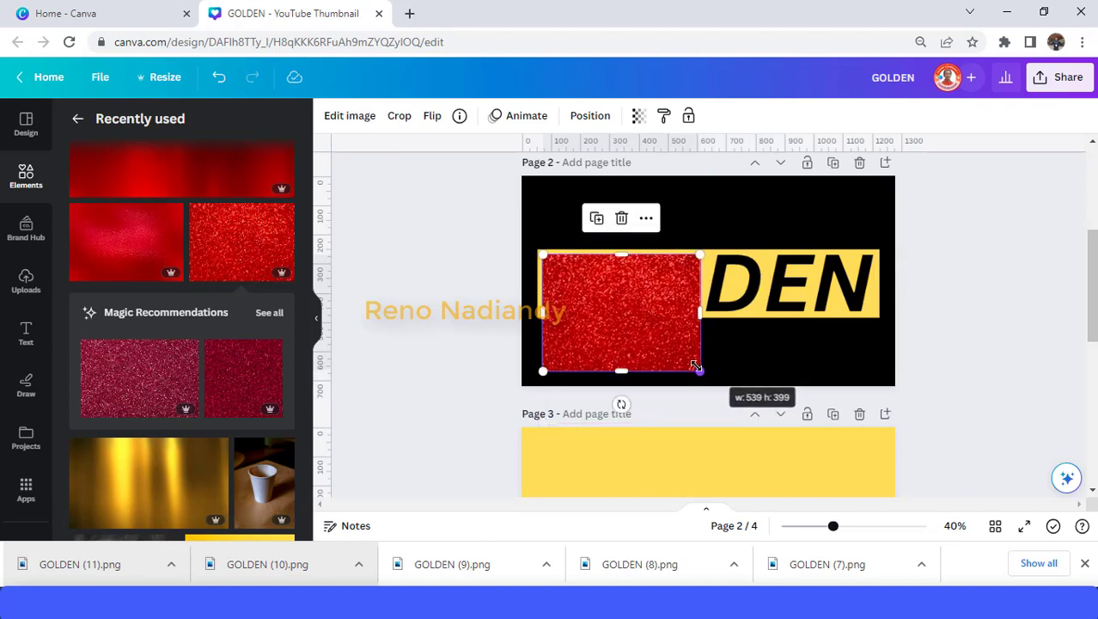
Step: Crop the glitter image to the letter height, duplicate it alongside, and widen the copy to cover the remaining letters
{"action": "left_click_drag", "start_coordinate": [620, 372], "coordinate": [759, 285]}
{"action": "left_click", "coordinate": [596, 222]}
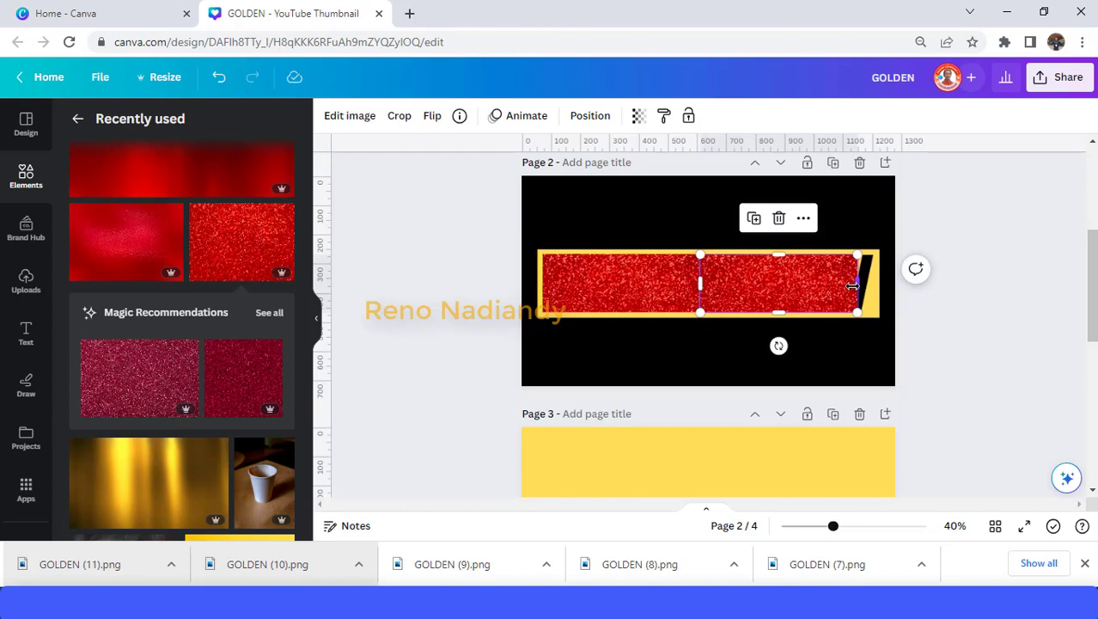
{"action": "left_click_drag", "start_coordinate": [855, 285], "coordinate": [876, 284]}
Step: Bring the yellow GOLDEN cut-out on page 2 to the front of both glitter strips
{"action": "left_click", "coordinate": [840, 376]}
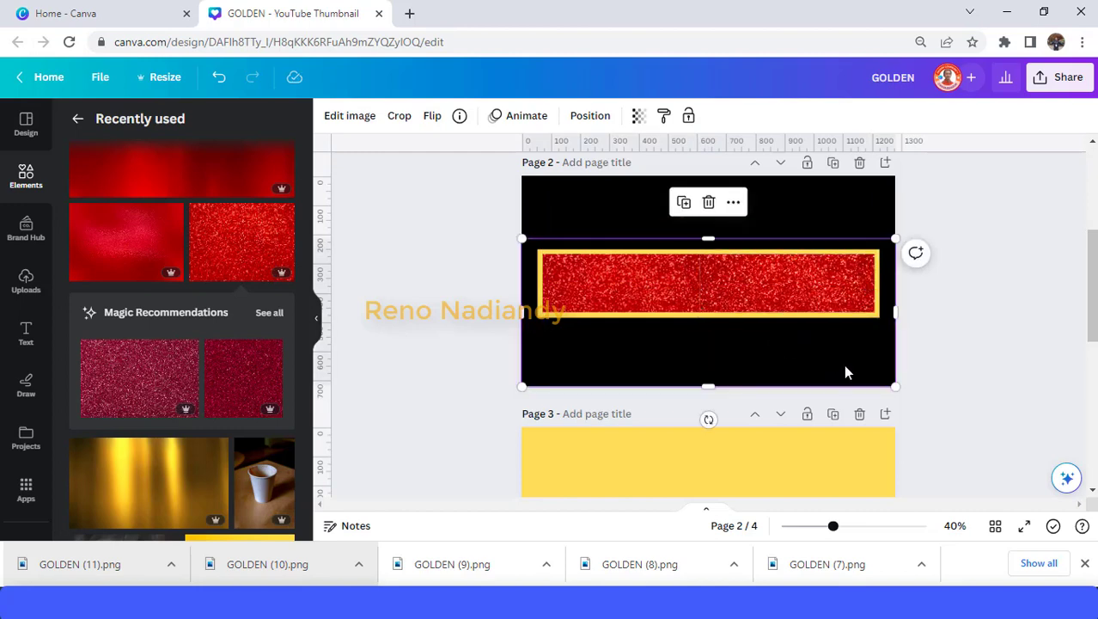
{"action": "right_click", "coordinate": [889, 313]}
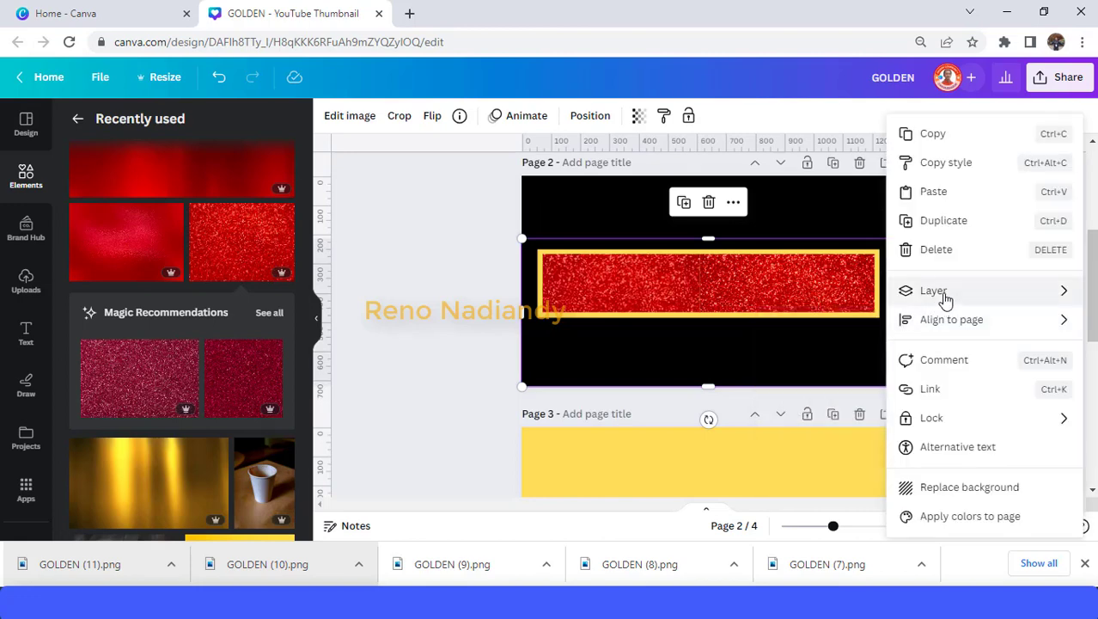
{"action": "mouse_move", "coordinate": [1049, 296]}
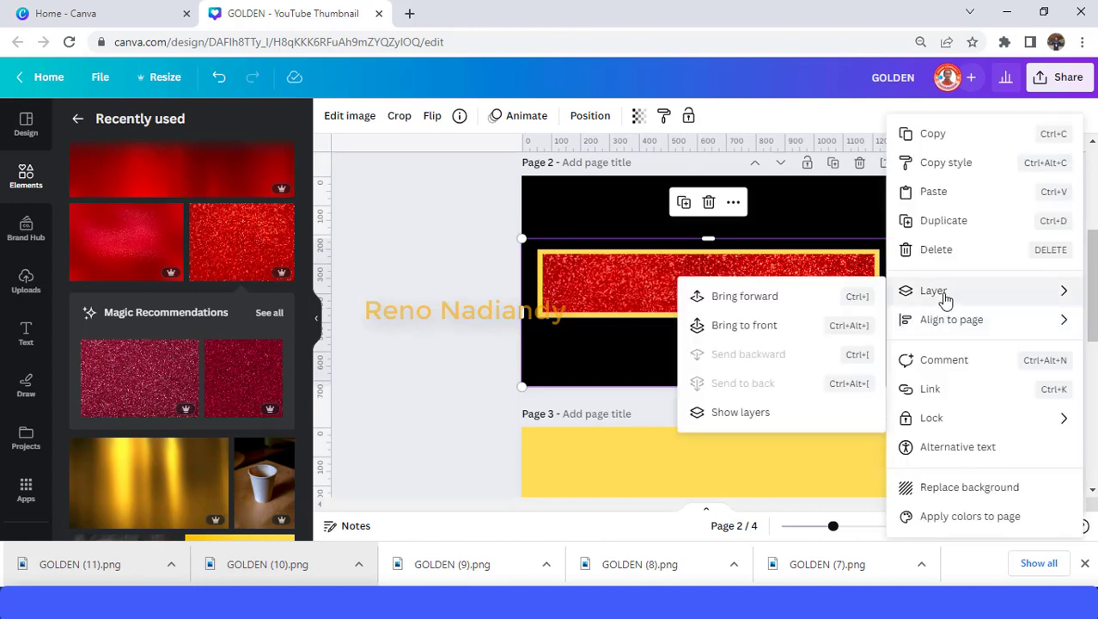
{"action": "left_click", "coordinate": [778, 327]}
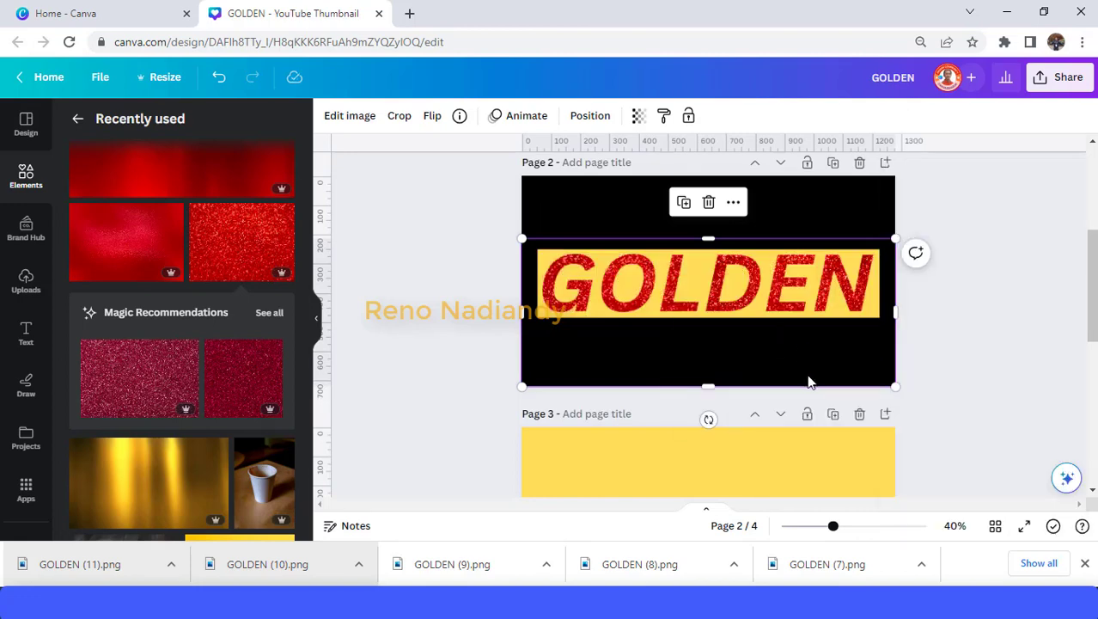
Step: Set the background color of page 2 to the same yellow as the cut-out
{"action": "left_click", "coordinate": [833, 197]}
{"action": "left_click", "coordinate": [331, 116]}
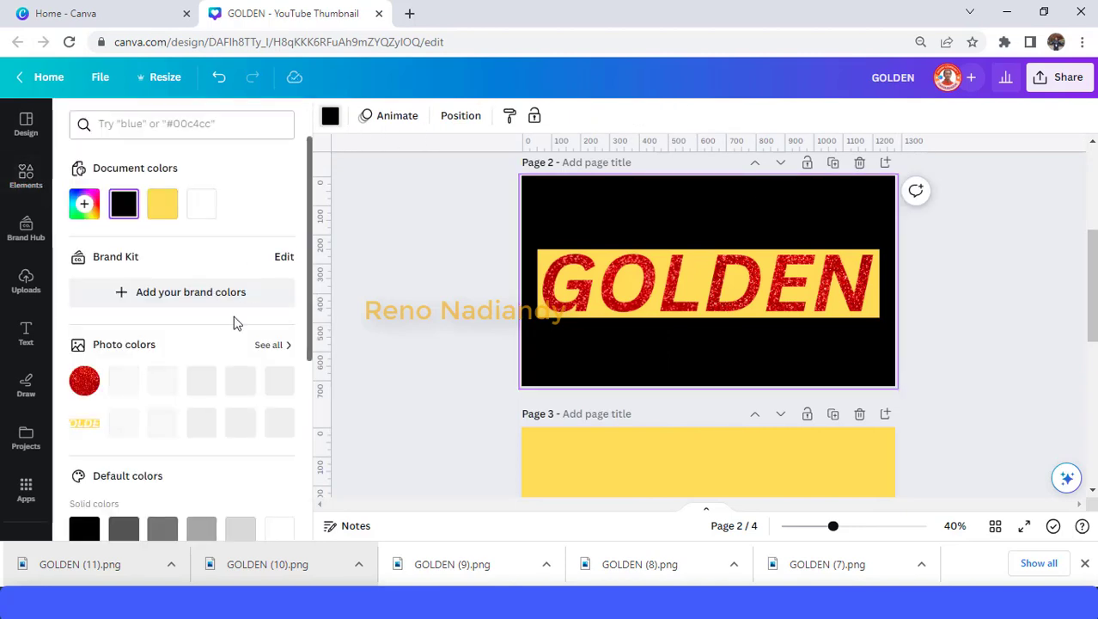
{"action": "scroll", "coordinate": [196, 454], "scroll_direction": "down", "scroll_amount": 2}
{"action": "scroll", "coordinate": [189, 446], "scroll_direction": "down", "scroll_amount": 1}
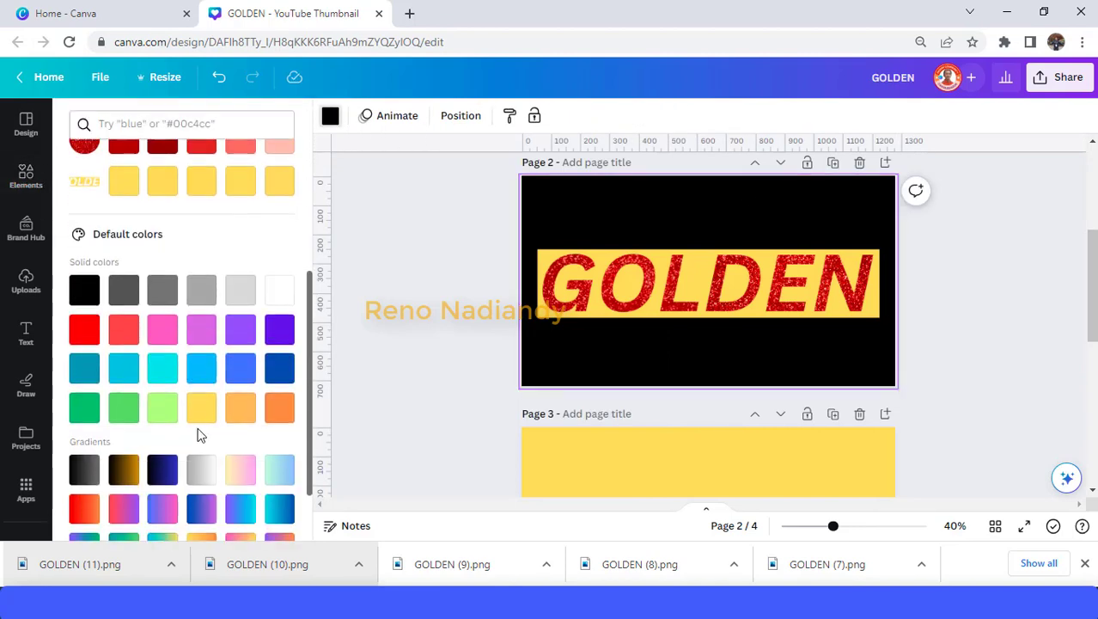
{"action": "left_click", "coordinate": [198, 409]}
Step: Download only page 2 as a PNG at size 1
{"action": "left_click", "coordinate": [1053, 83]}
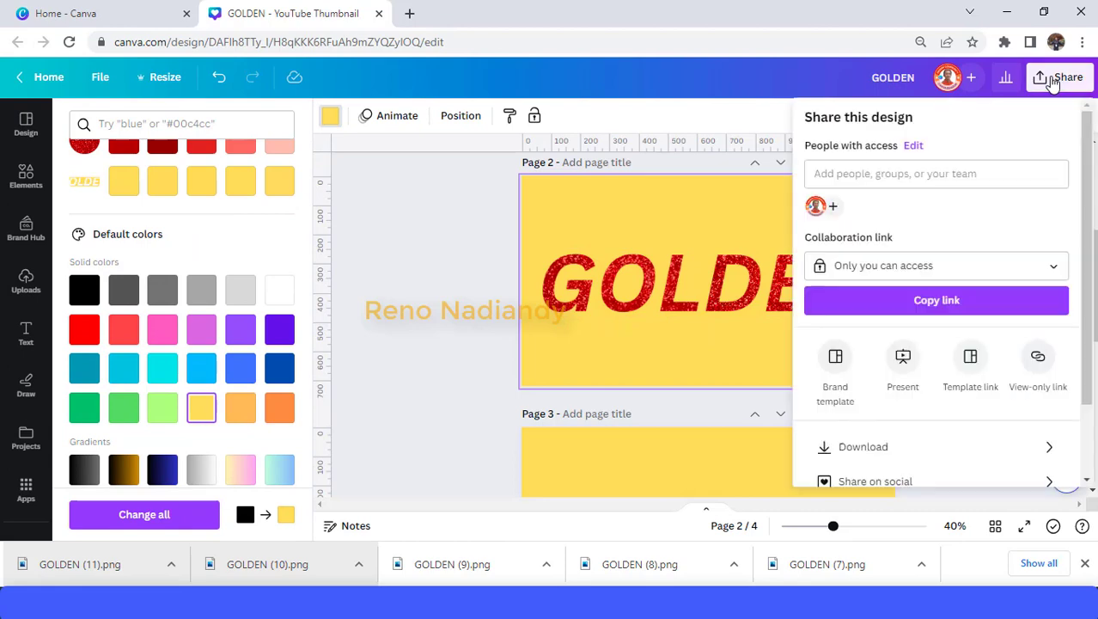
{"action": "left_click", "coordinate": [888, 447]}
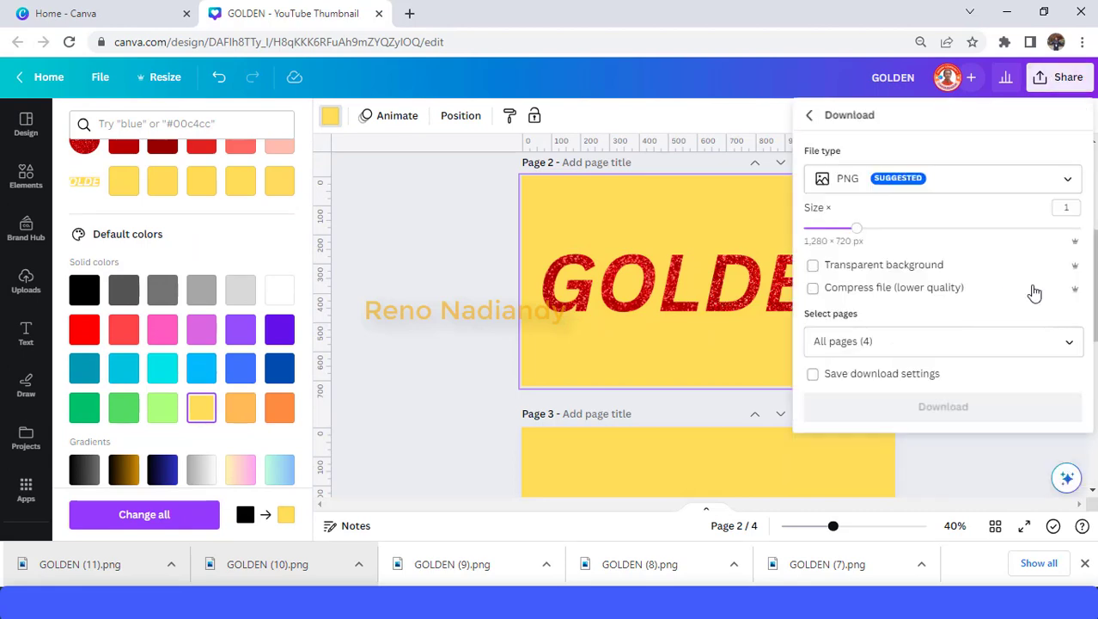
{"action": "left_click", "coordinate": [1068, 342]}
{"action": "left_click", "coordinate": [893, 109]}
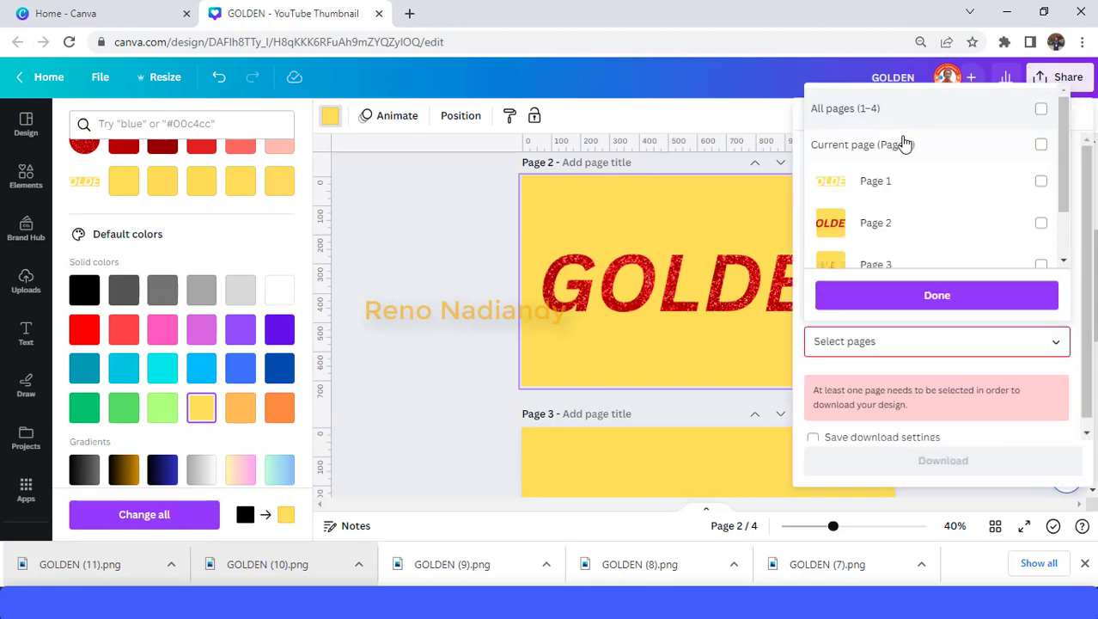
{"action": "left_click", "coordinate": [931, 225]}
{"action": "left_click", "coordinate": [942, 297]}
{"action": "left_click", "coordinate": [959, 406]}
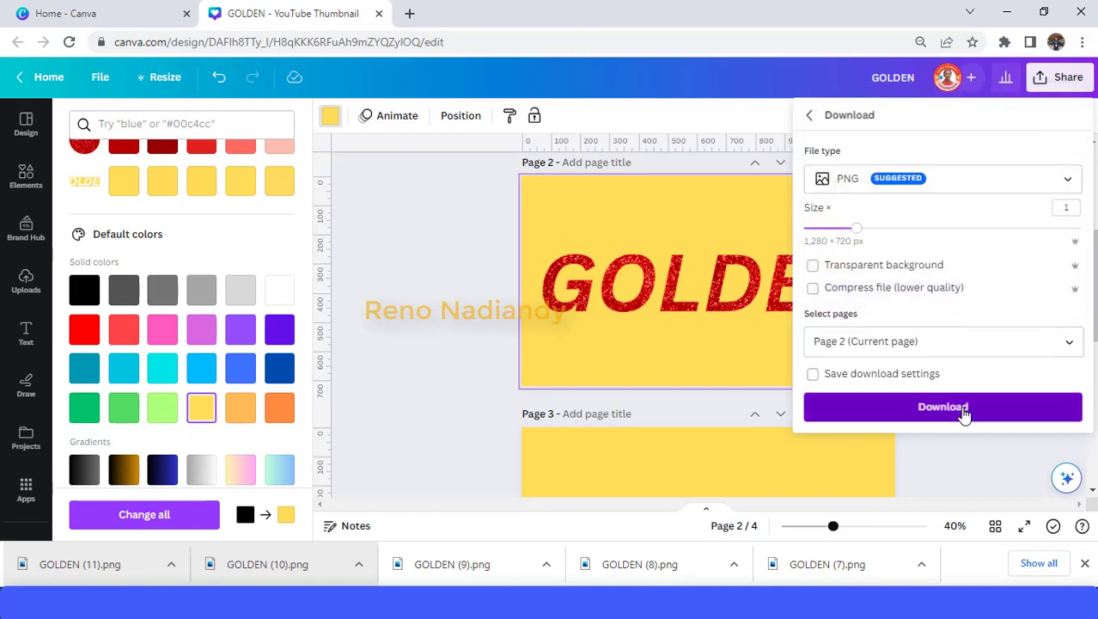
Step: Place the downloaded GOLDEN (12).png on page 4 and remove its yellow background with BG Remover
{"action": "scroll", "coordinate": [601, 286], "scroll_direction": "down", "scroll_amount": 5}
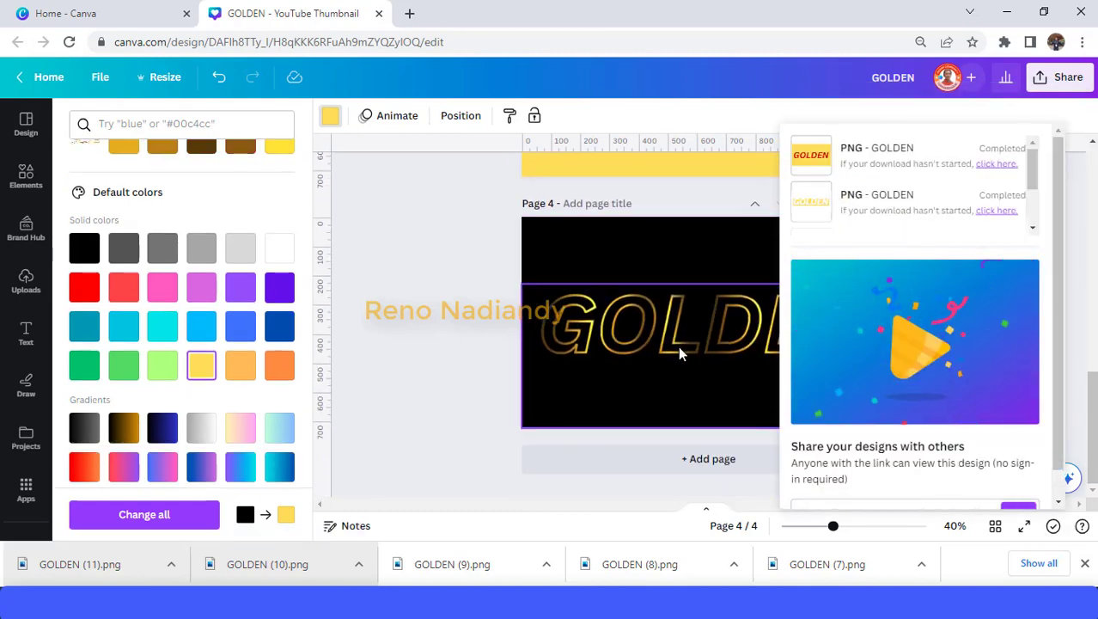
{"action": "left_click", "coordinate": [678, 347]}
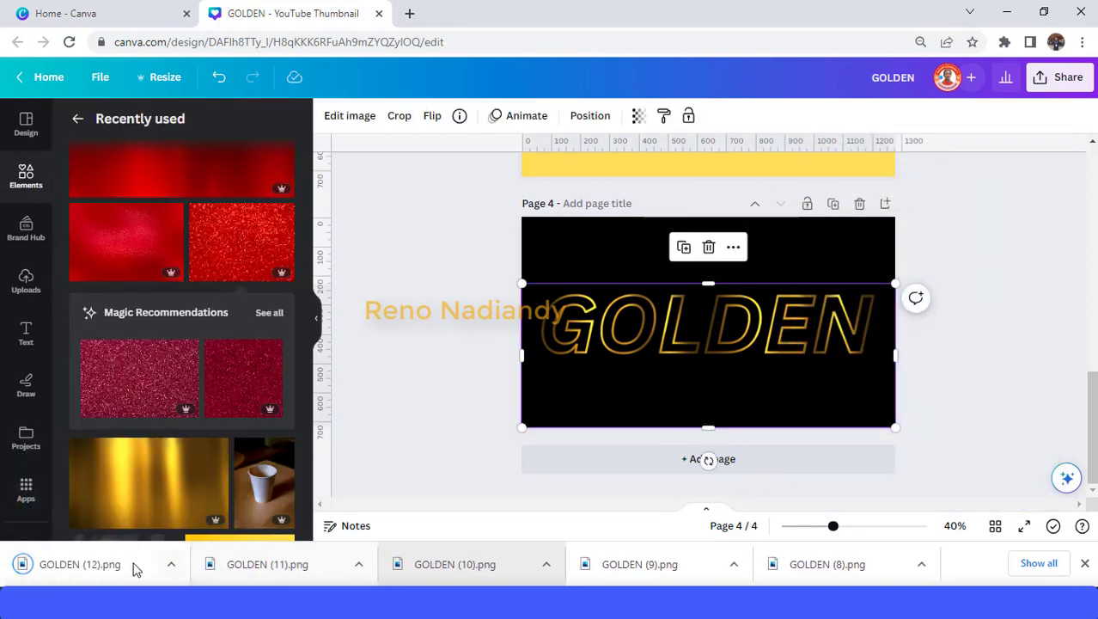
{"action": "left_click_drag", "start_coordinate": [135, 566], "coordinate": [681, 343]}
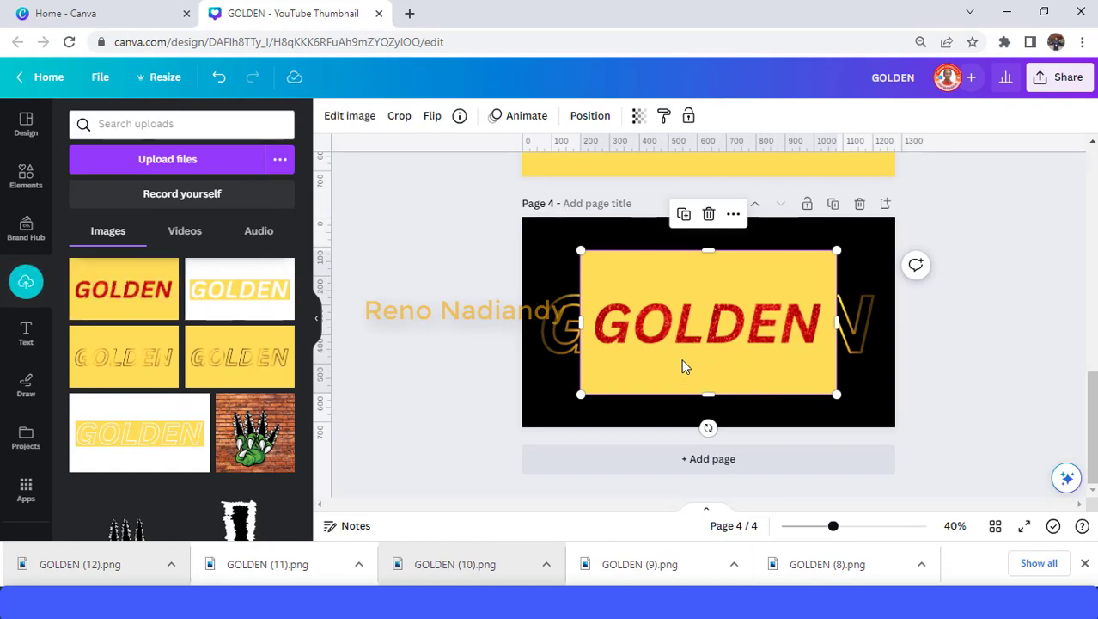
{"action": "left_click", "coordinate": [358, 120]}
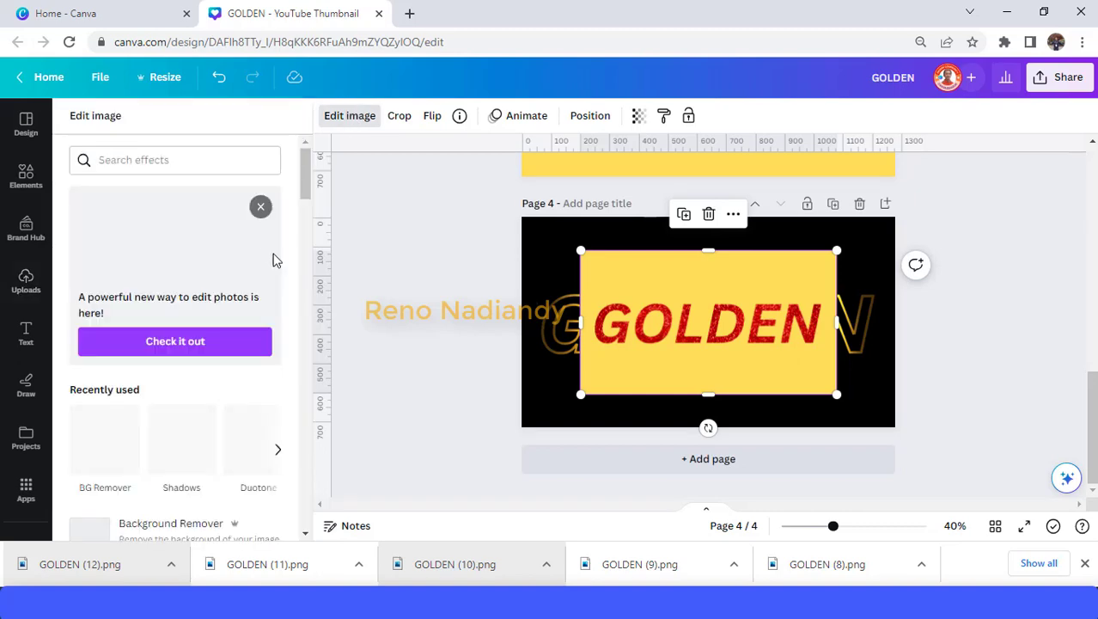
{"action": "left_click", "coordinate": [104, 459]}
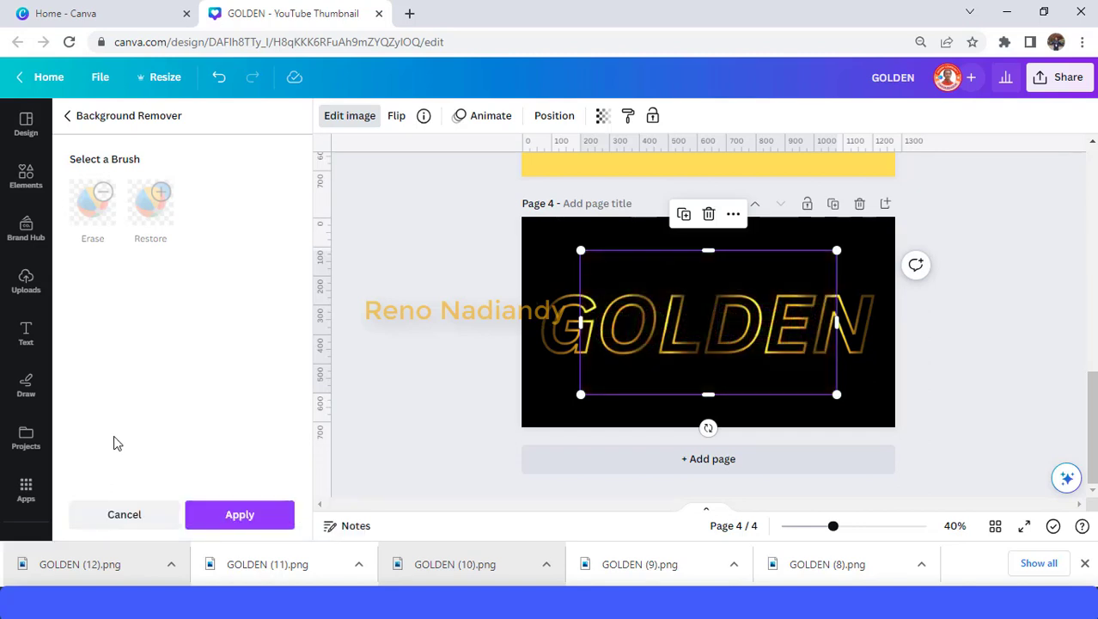
{"action": "left_click", "coordinate": [239, 518]}
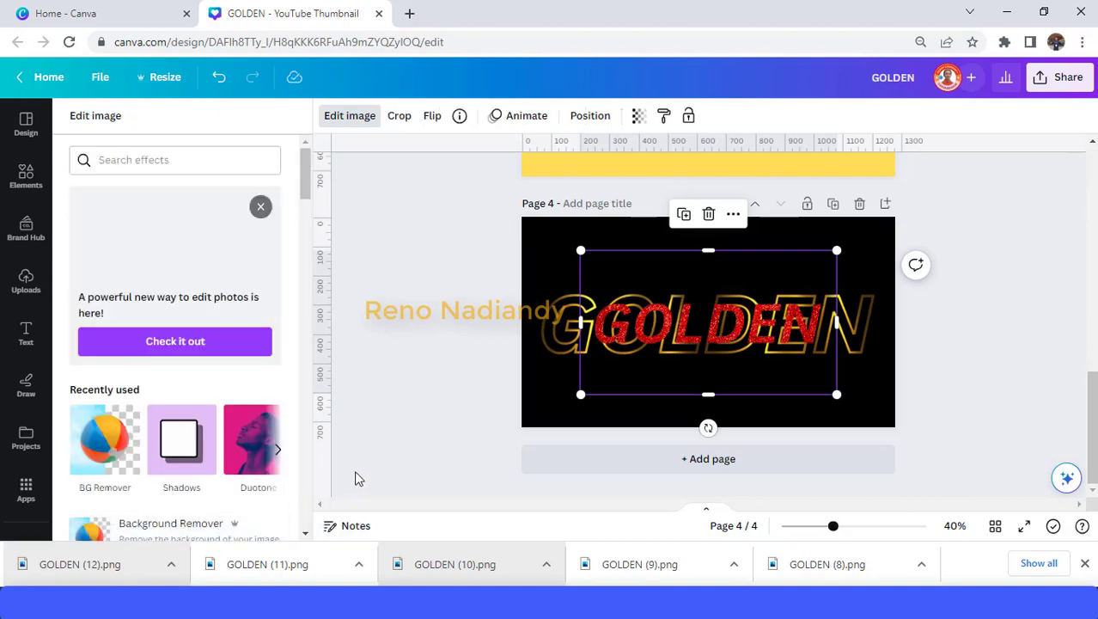
Step: Scale the red glitter lettering on page 4 to 1,280 × 720 over the gold outline and crop its empty upper area
{"action": "left_click_drag", "start_coordinate": [574, 402], "coordinate": [523, 427]}
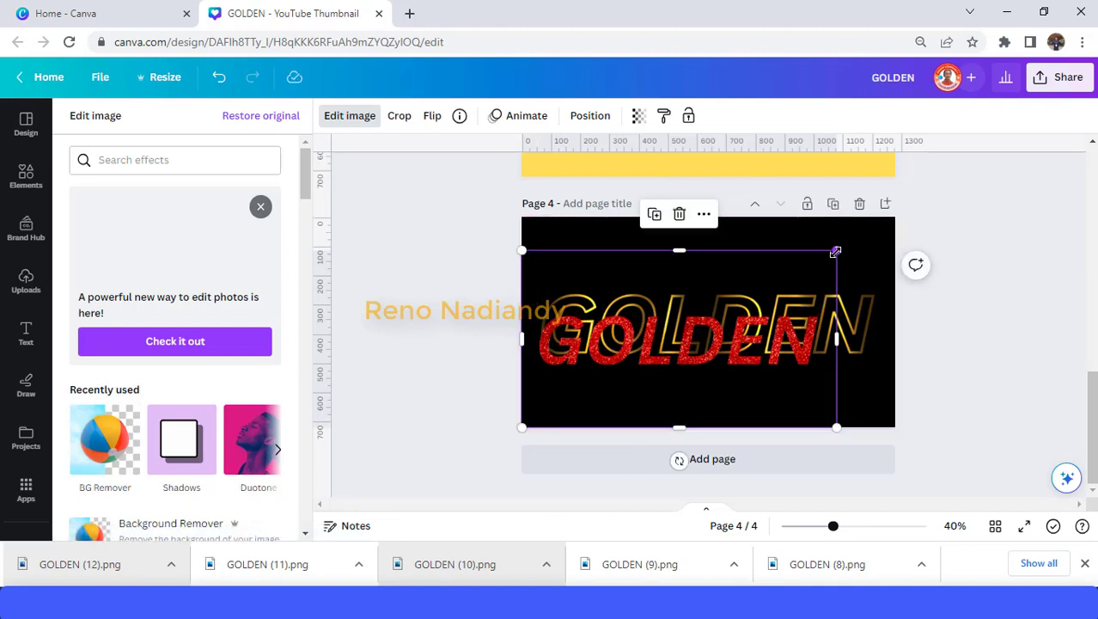
{"action": "left_click_drag", "start_coordinate": [835, 251], "coordinate": [893, 219]}
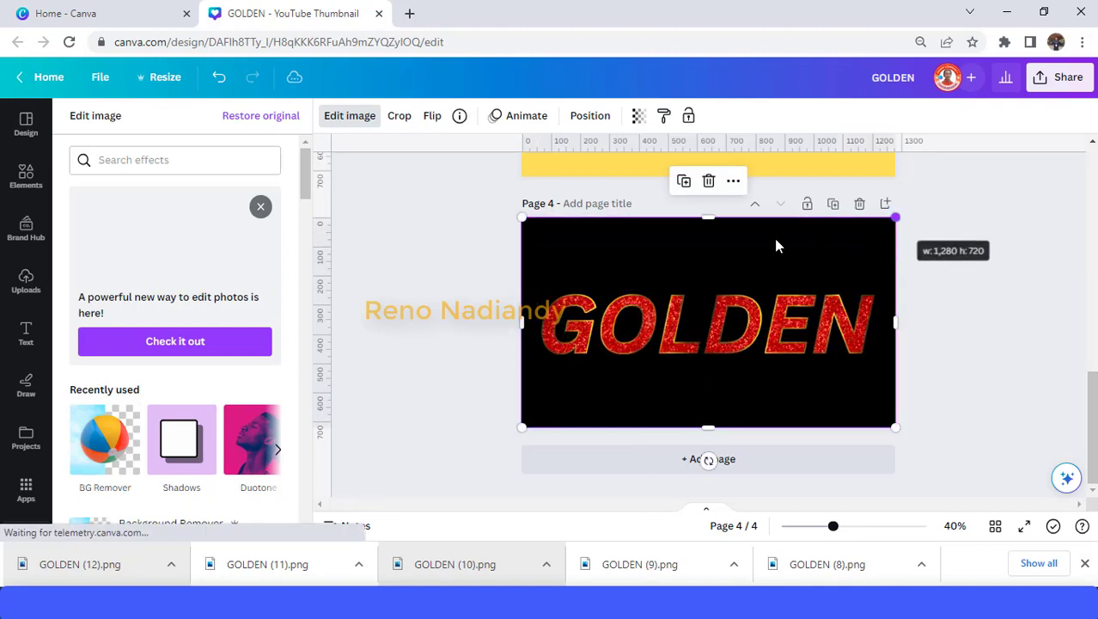
{"action": "left_click_drag", "start_coordinate": [708, 218], "coordinate": [706, 282]}
Step: Send the red glitter lettering on page 4 to the back, behind the gold outline, and deselect it
{"action": "right_click", "coordinate": [721, 319]}
{"action": "mouse_move", "coordinate": [772, 295]}
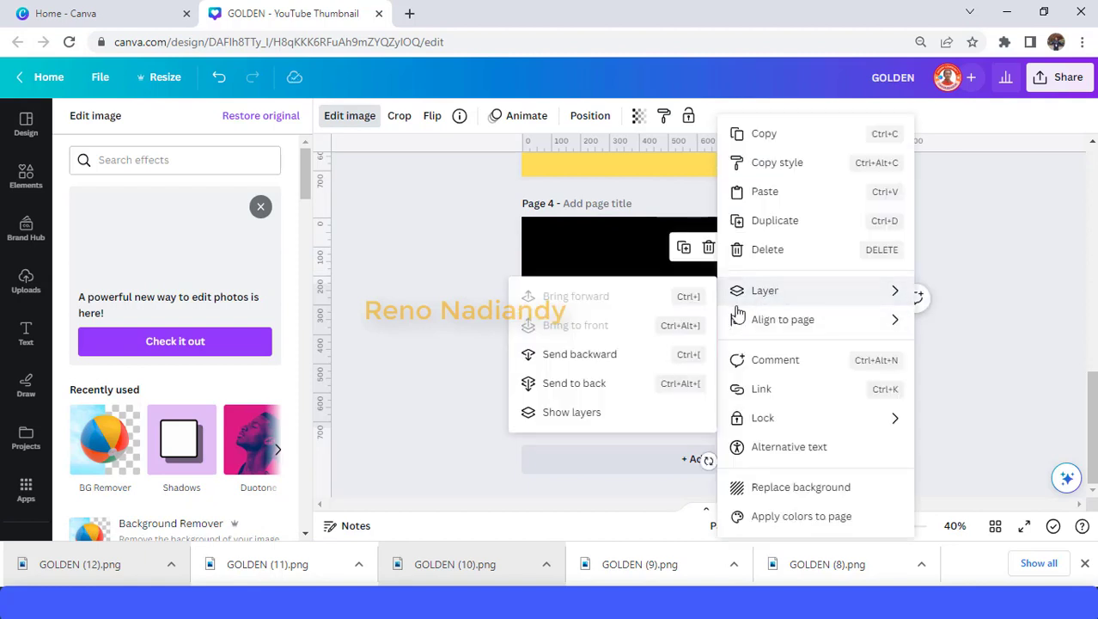
{"action": "left_click", "coordinate": [574, 383]}
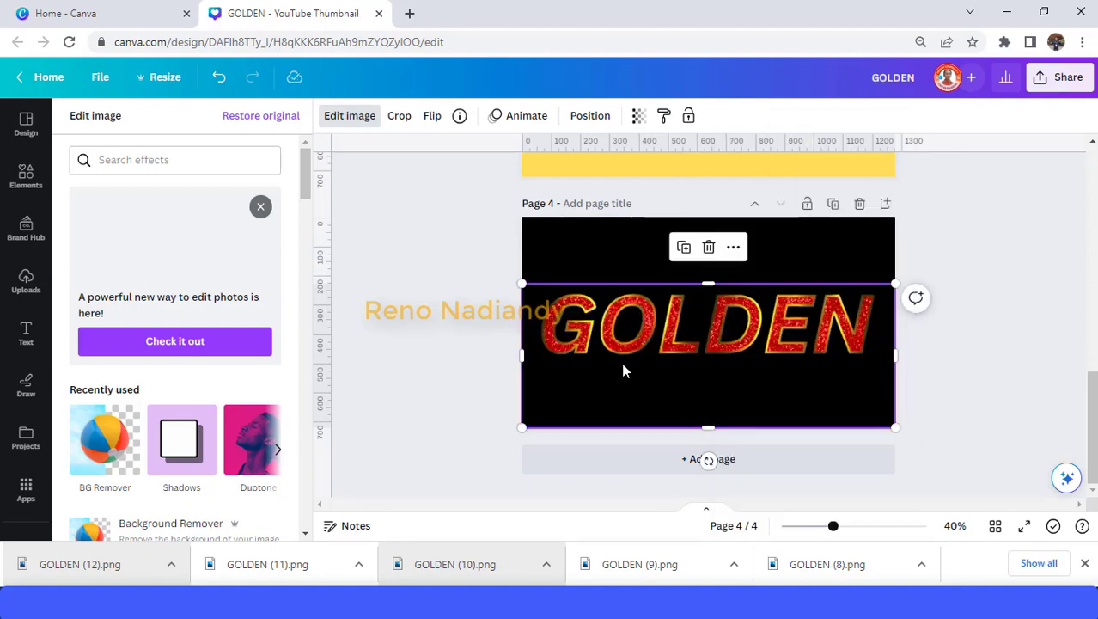
{"action": "left_click_drag", "start_coordinate": [840, 536], "coordinate": [853, 537]}
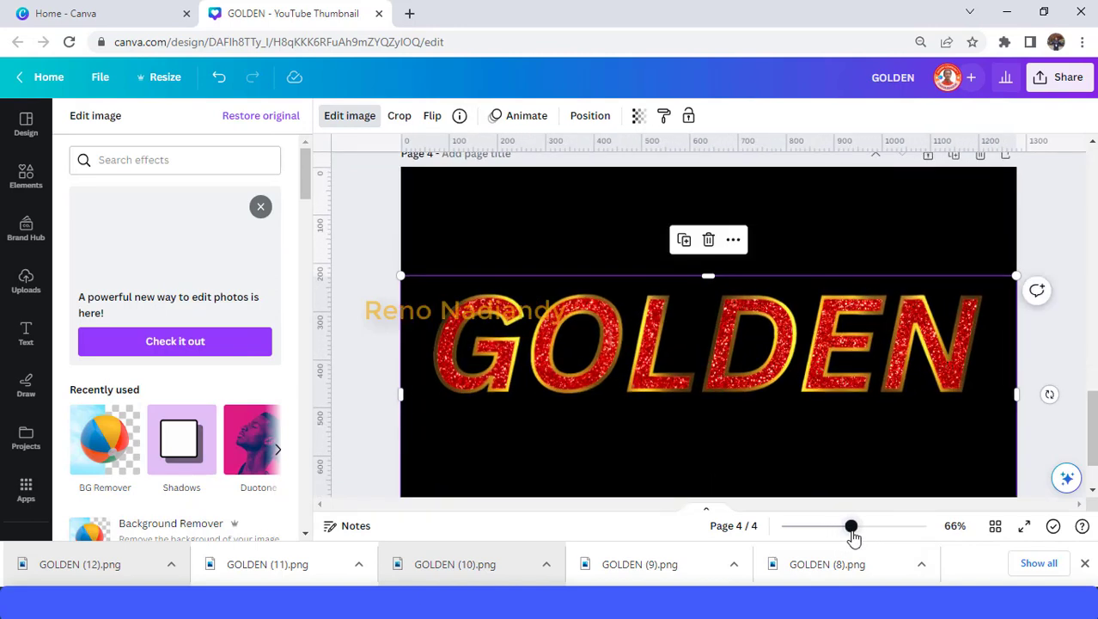
{"action": "left_click", "coordinate": [820, 202]}
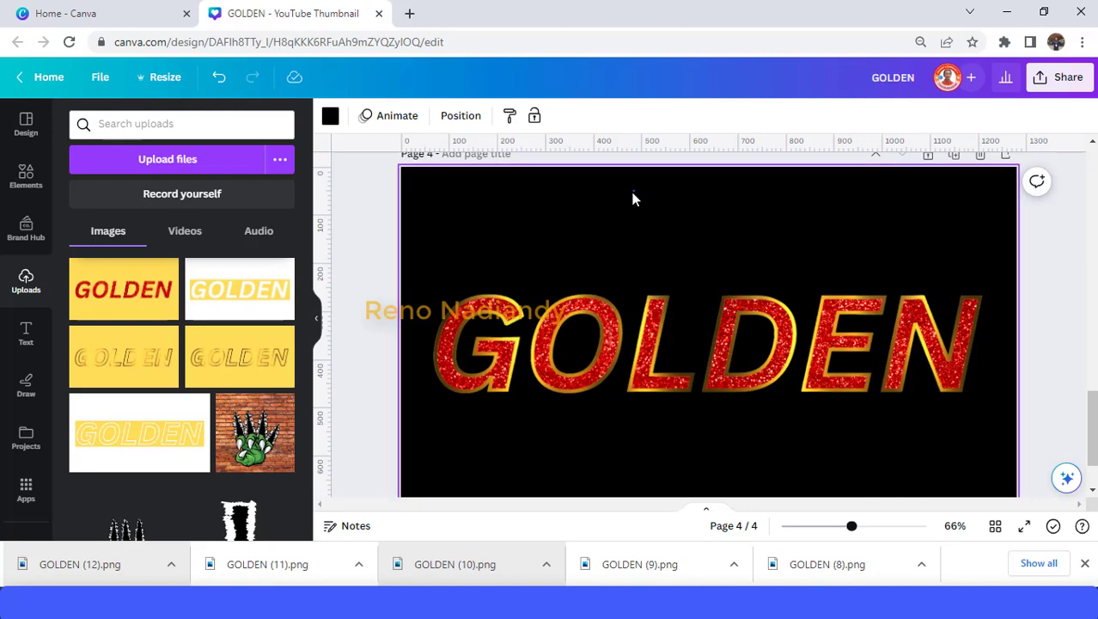
Step: Replace page 4's black background with the dark red curtain-like gradient image from the recently used elements
{"action": "left_click", "coordinate": [31, 180]}
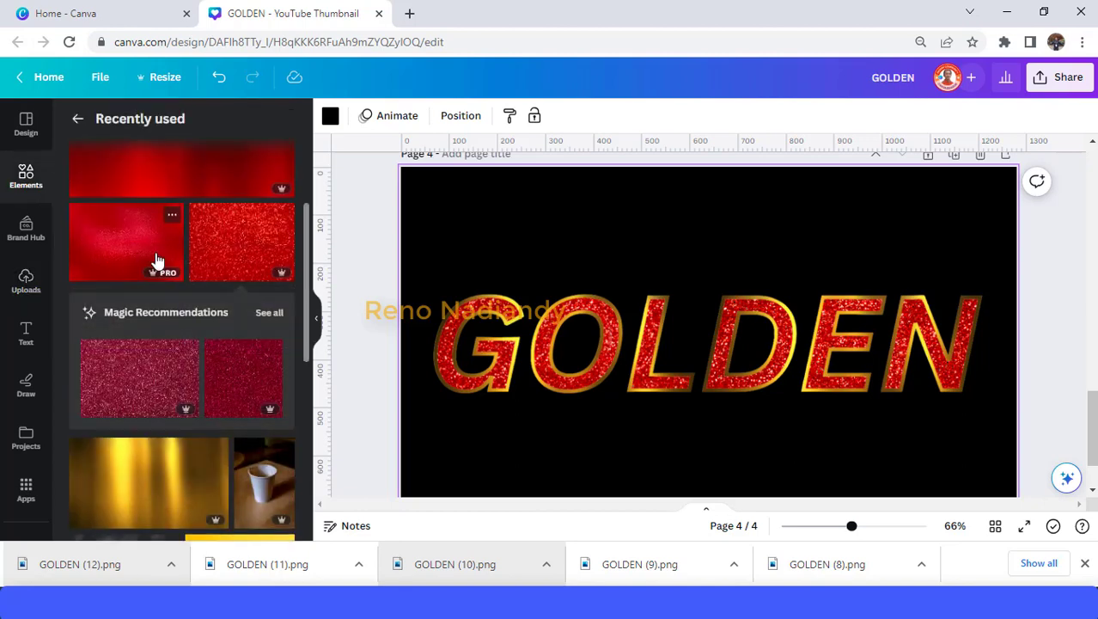
{"action": "scroll", "coordinate": [157, 259], "scroll_direction": "up", "scroll_amount": 2}
{"action": "mouse_move", "coordinate": [282, 287]}
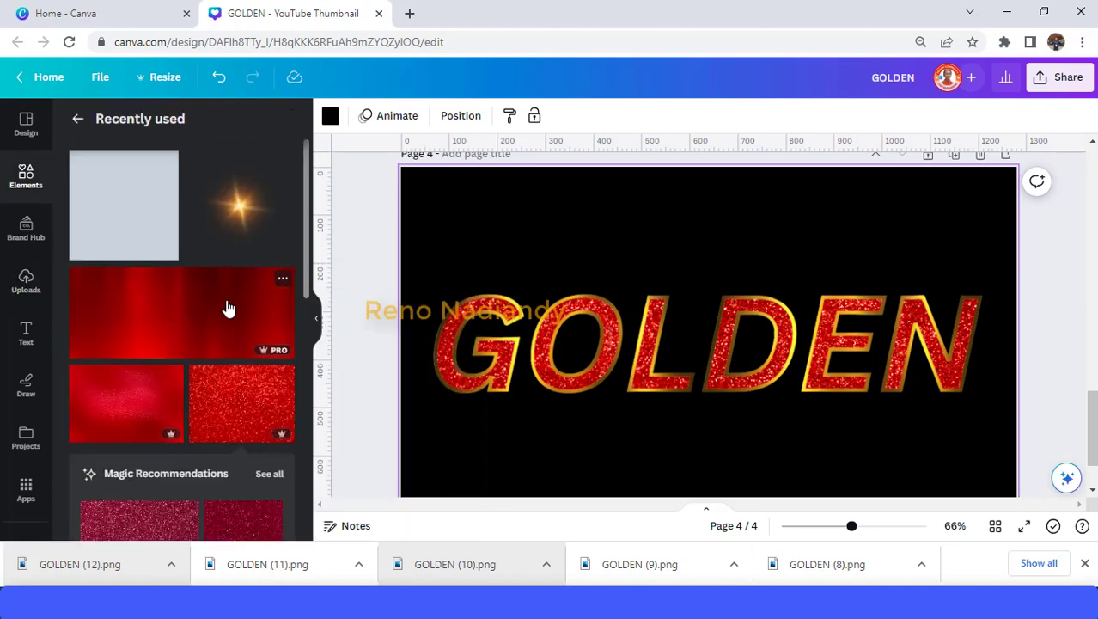
{"action": "left_click", "coordinate": [226, 307]}
{"action": "right_click", "coordinate": [717, 341]}
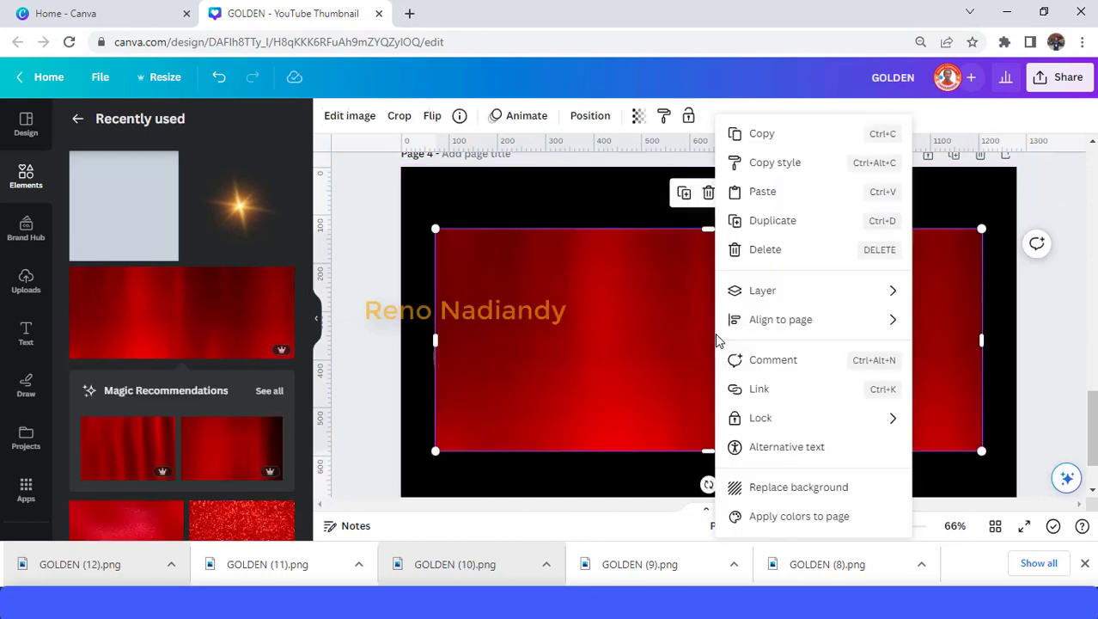
{"action": "left_click", "coordinate": [803, 488]}
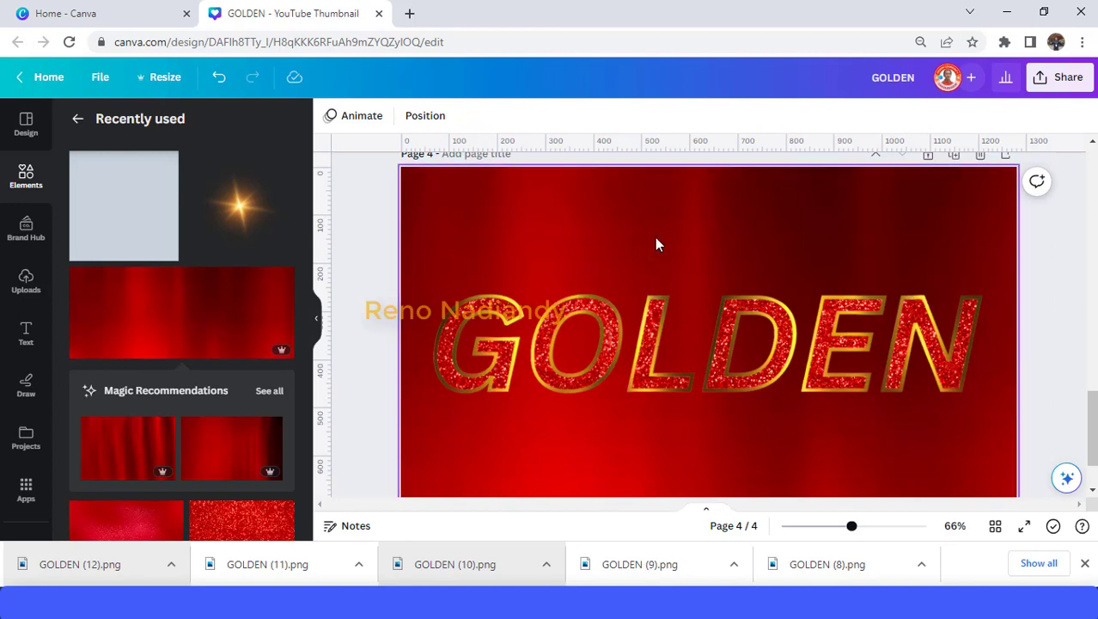
Step: Add a Drop shadow to the gold outline of the GOLDEN lettering and open the shadow's settings
{"action": "left_click", "coordinate": [447, 335]}
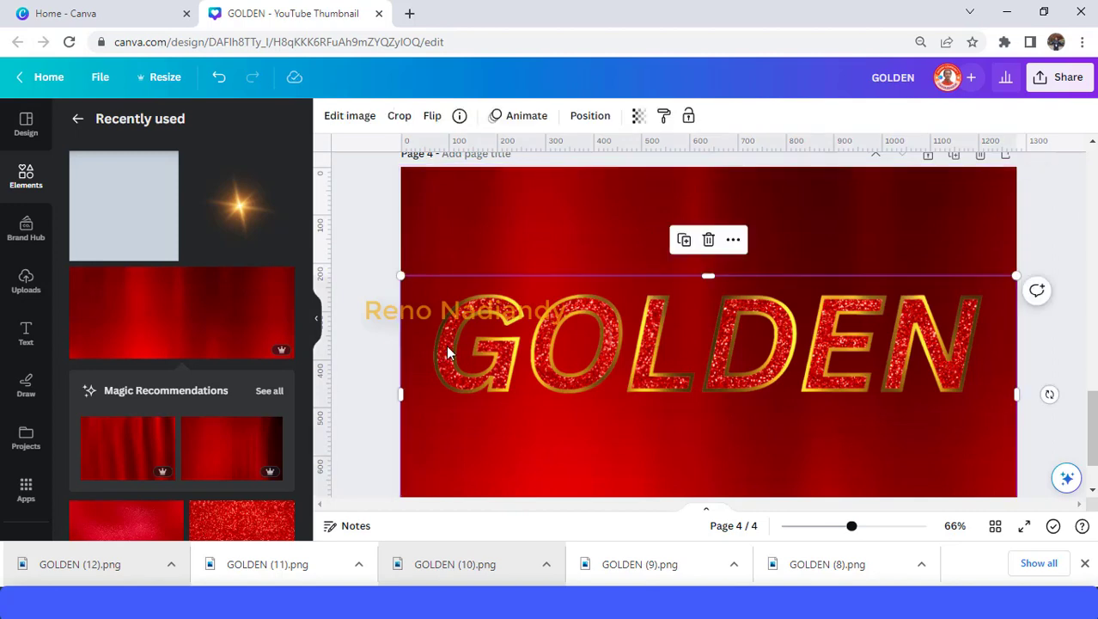
{"action": "left_click", "coordinate": [351, 118]}
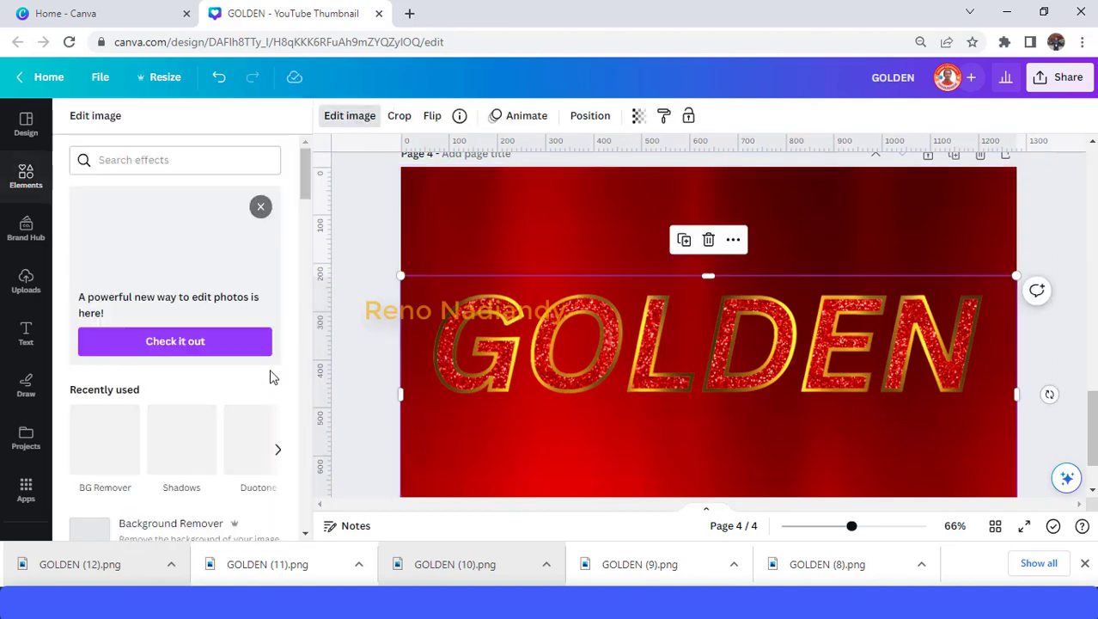
{"action": "left_click", "coordinate": [195, 454]}
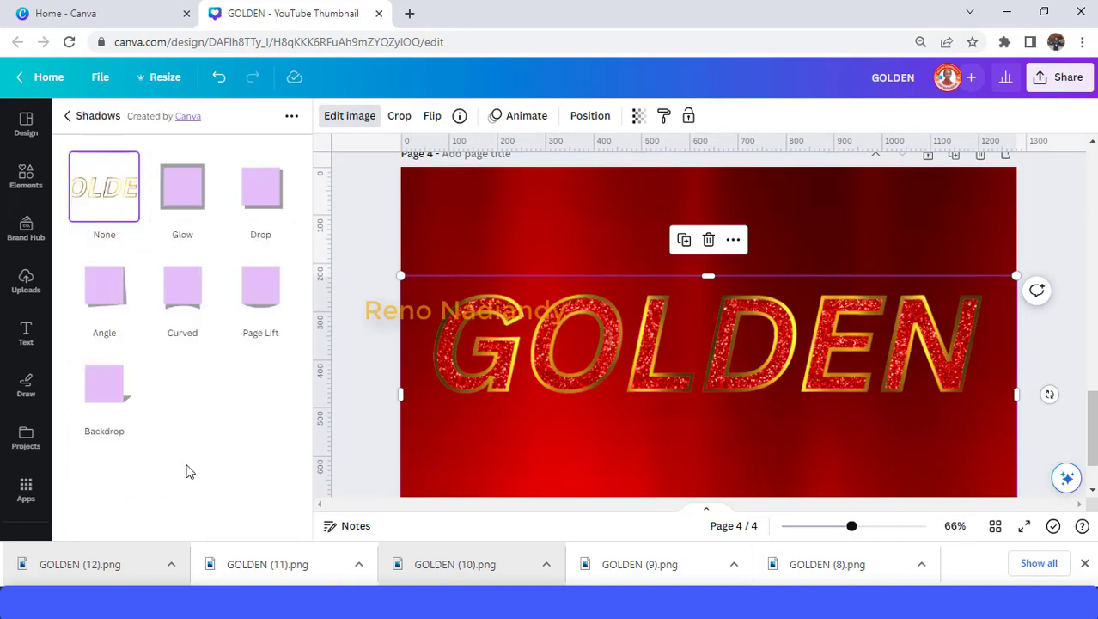
{"action": "left_click", "coordinate": [269, 199]}
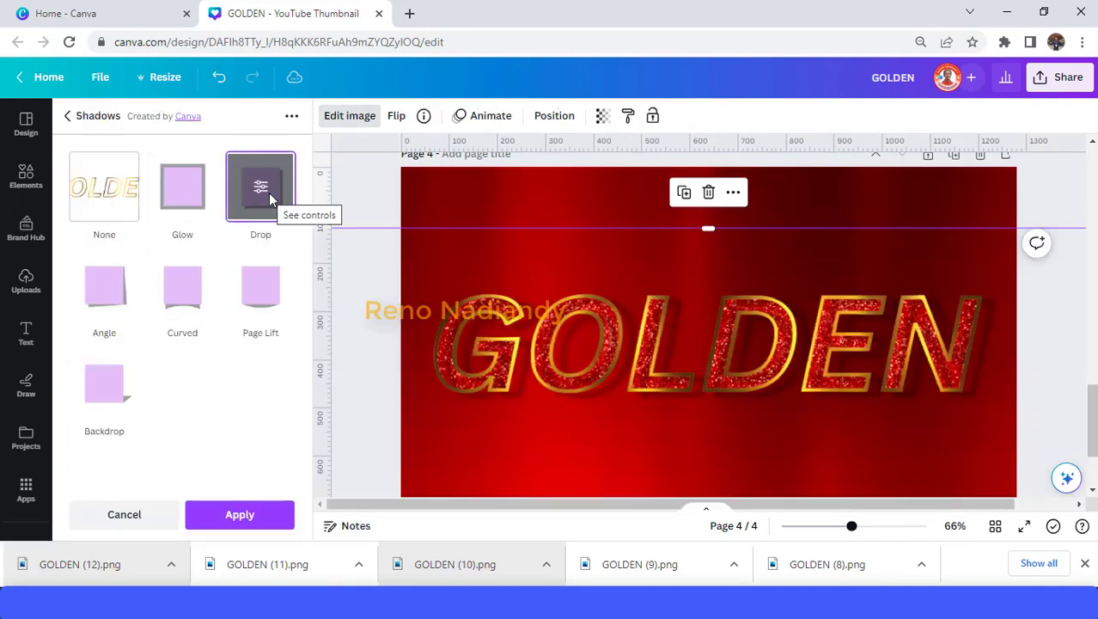
{"action": "left_click", "coordinate": [262, 189]}
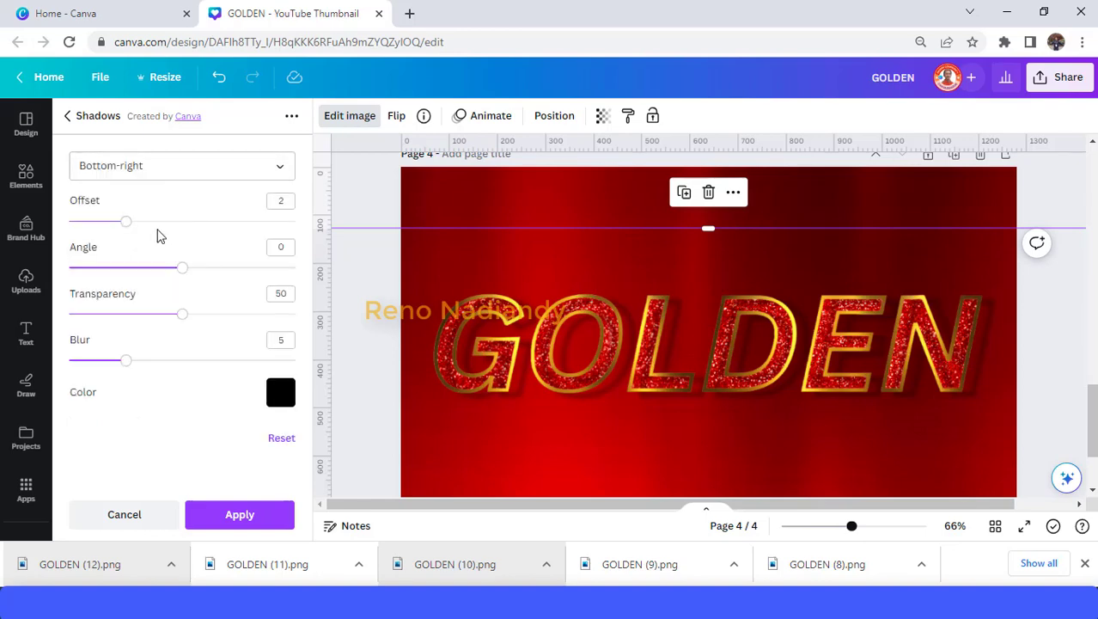
Step: Set the drop shadow's offset to 0.3 and transparency to 95, reduce its blur, and apply it
{"action": "left_click", "coordinate": [289, 201]}
{"action": "type", "text": "0.3"}
{"action": "key", "text": "Return"}
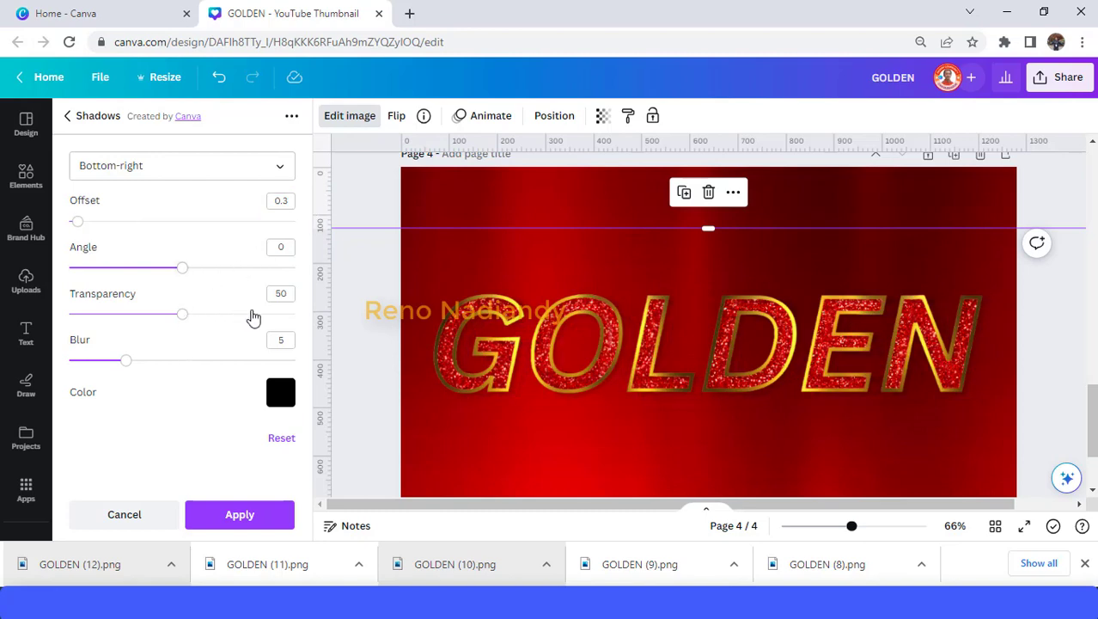
{"action": "left_click", "coordinate": [285, 294]}
{"action": "key", "text": "Return"}
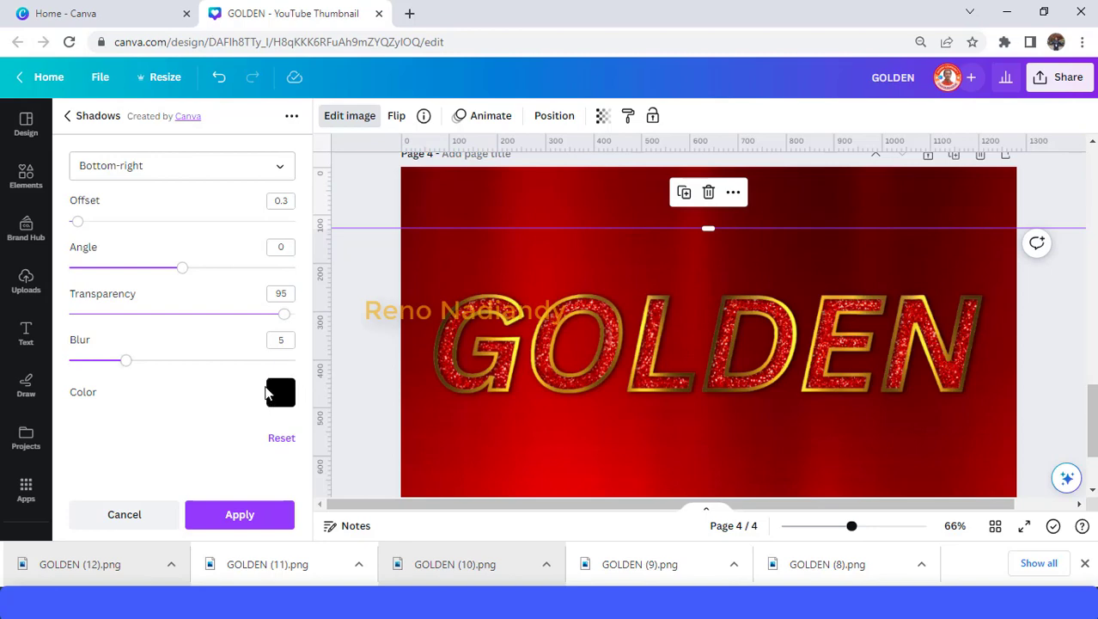
{"action": "left_click_drag", "start_coordinate": [128, 363], "coordinate": [104, 365]}
{"action": "left_click", "coordinate": [277, 514]}
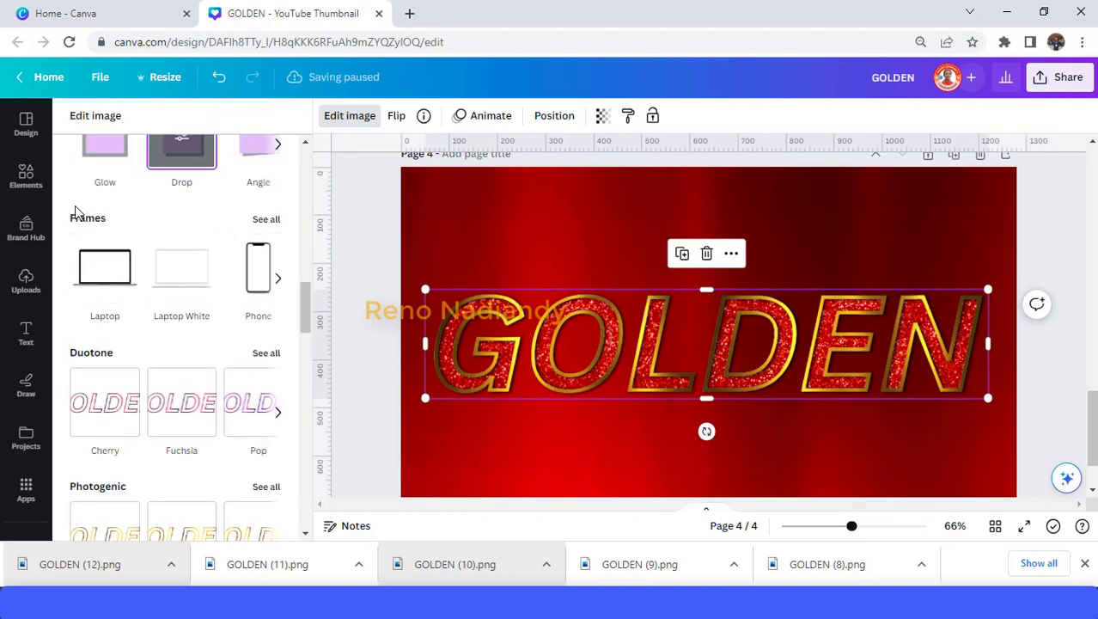
Step: Add the recently used Gold Lens Flare to page 4 and place it, scaled down, on the upper edge of the letter G
{"action": "left_click", "coordinate": [26, 175]}
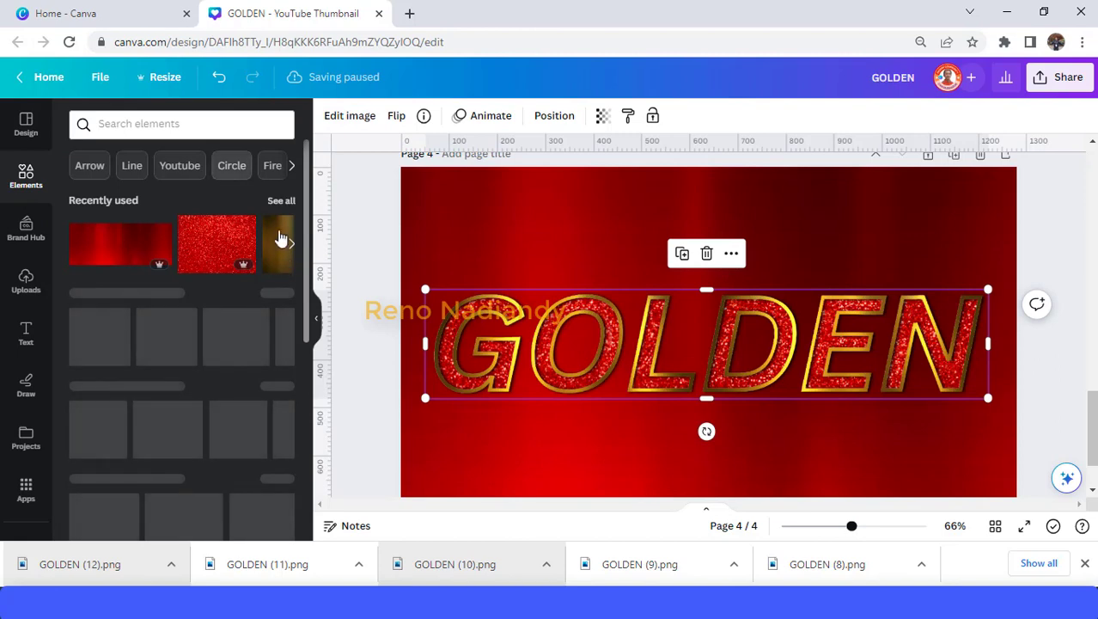
{"action": "left_click", "coordinate": [282, 204]}
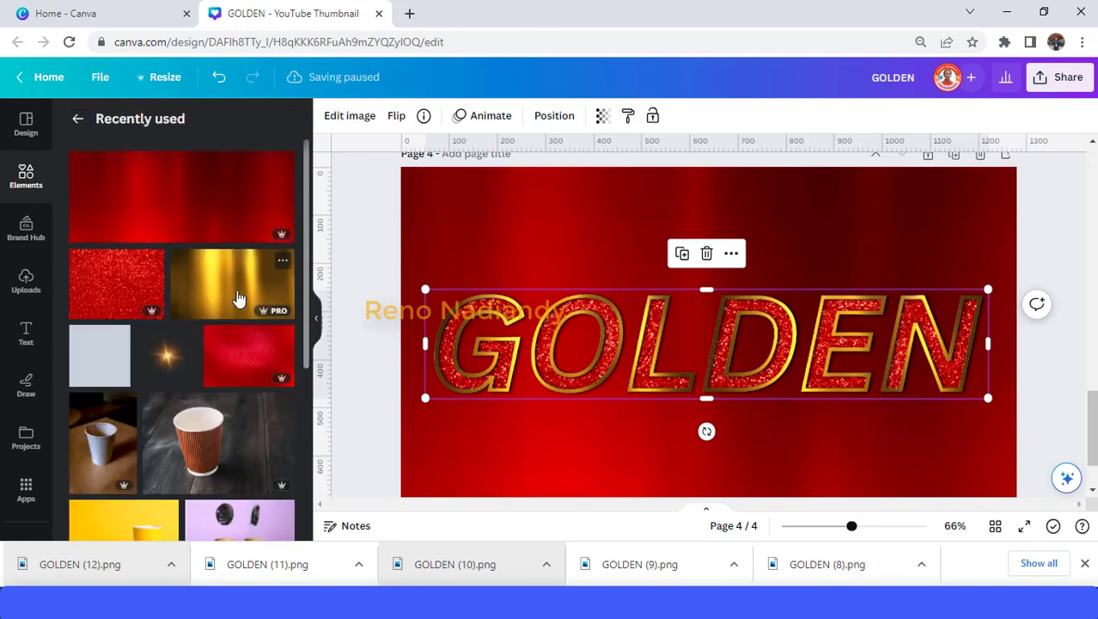
{"action": "scroll", "coordinate": [238, 296], "scroll_direction": "down", "scroll_amount": 3}
{"action": "scroll", "coordinate": [232, 302], "scroll_direction": "up", "scroll_amount": 3}
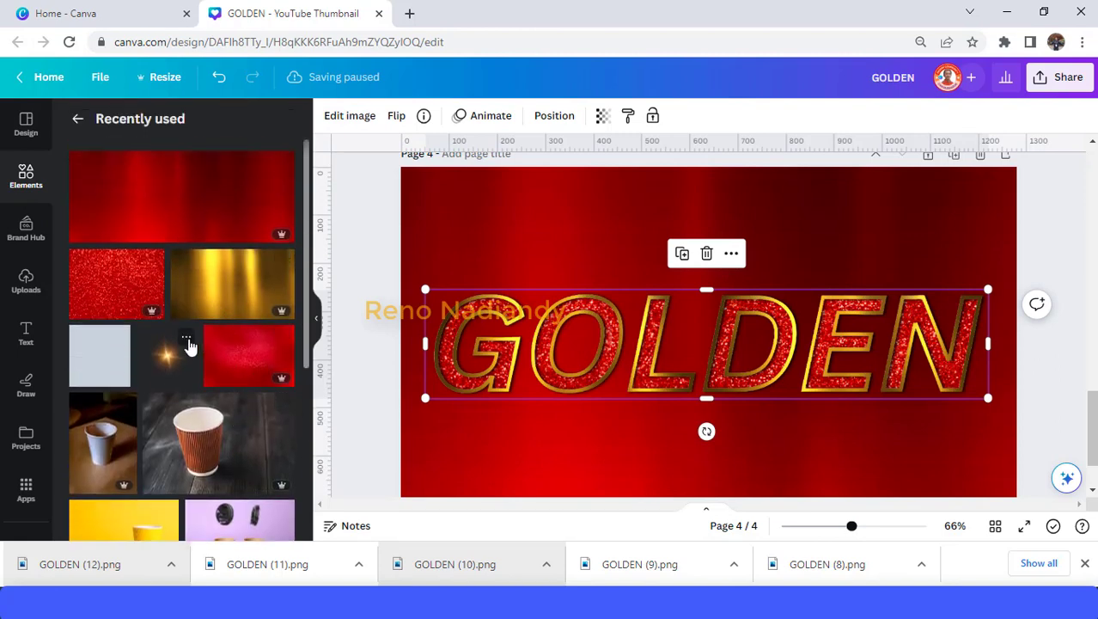
{"action": "left_click", "coordinate": [187, 338]}
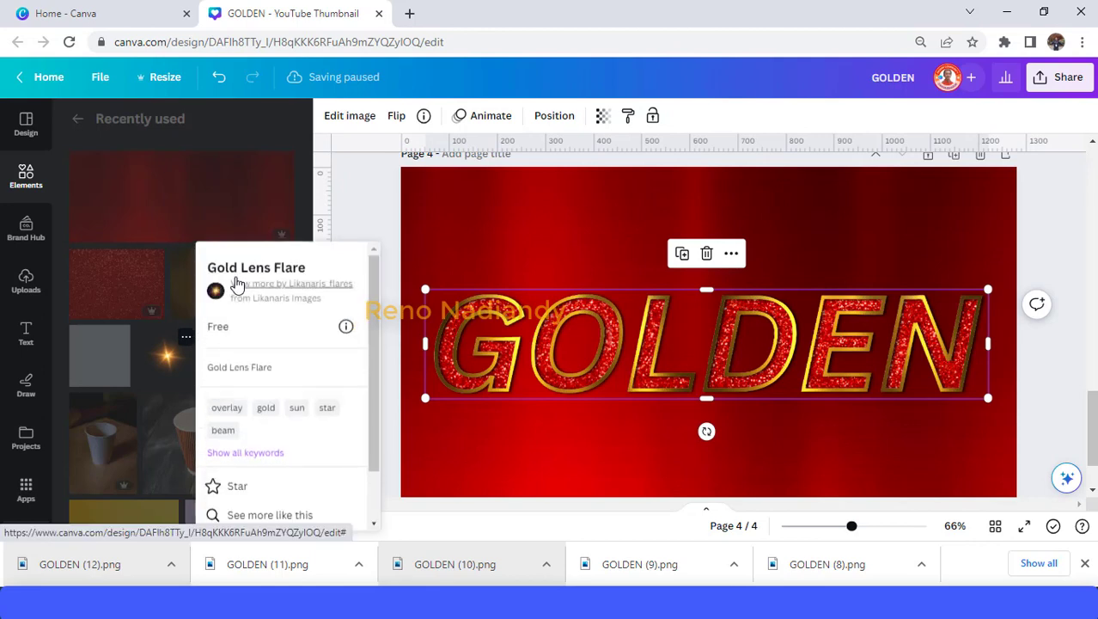
{"action": "left_click", "coordinate": [168, 362]}
{"action": "left_click", "coordinate": [168, 361]}
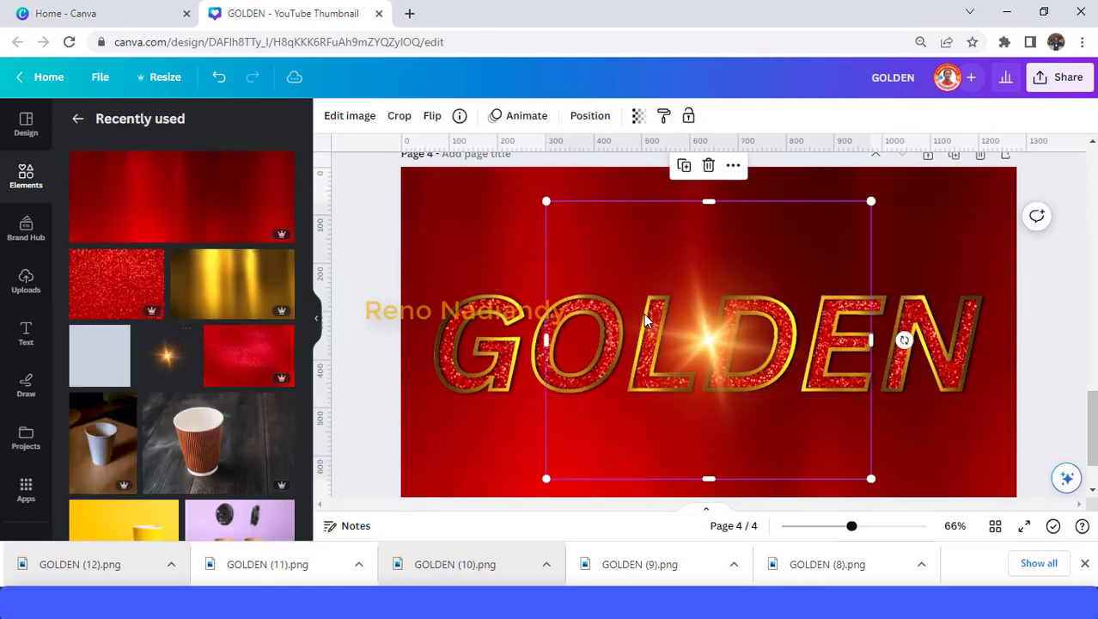
{"action": "left_click_drag", "start_coordinate": [711, 339], "coordinate": [485, 289]}
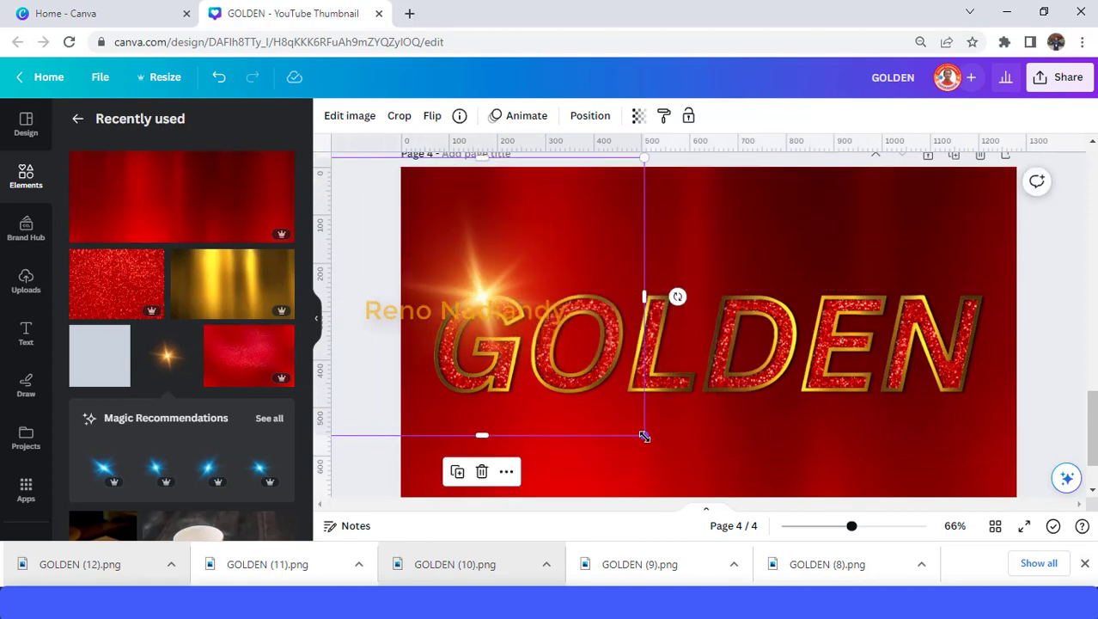
{"action": "left_click_drag", "start_coordinate": [644, 436], "coordinate": [539, 289]}
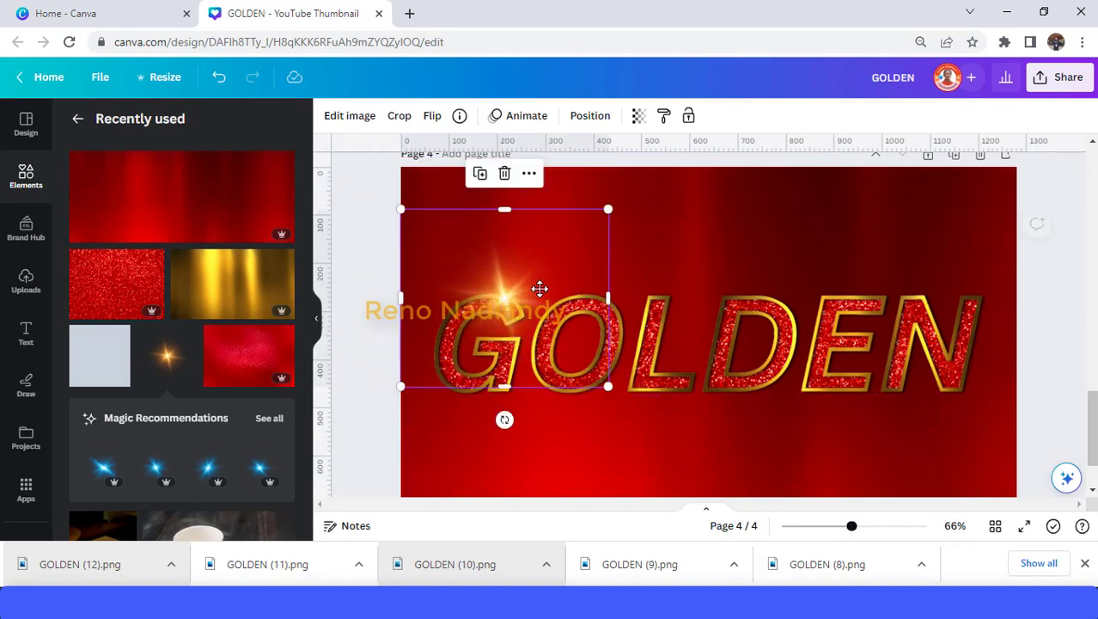
Step: Duplicate the lens flare twice, placing one copy on the lower right of the O and one at the top of the L
{"action": "left_click", "coordinate": [480, 177]}
{"action": "left_click_drag", "start_coordinate": [533, 268], "coordinate": [626, 327]}
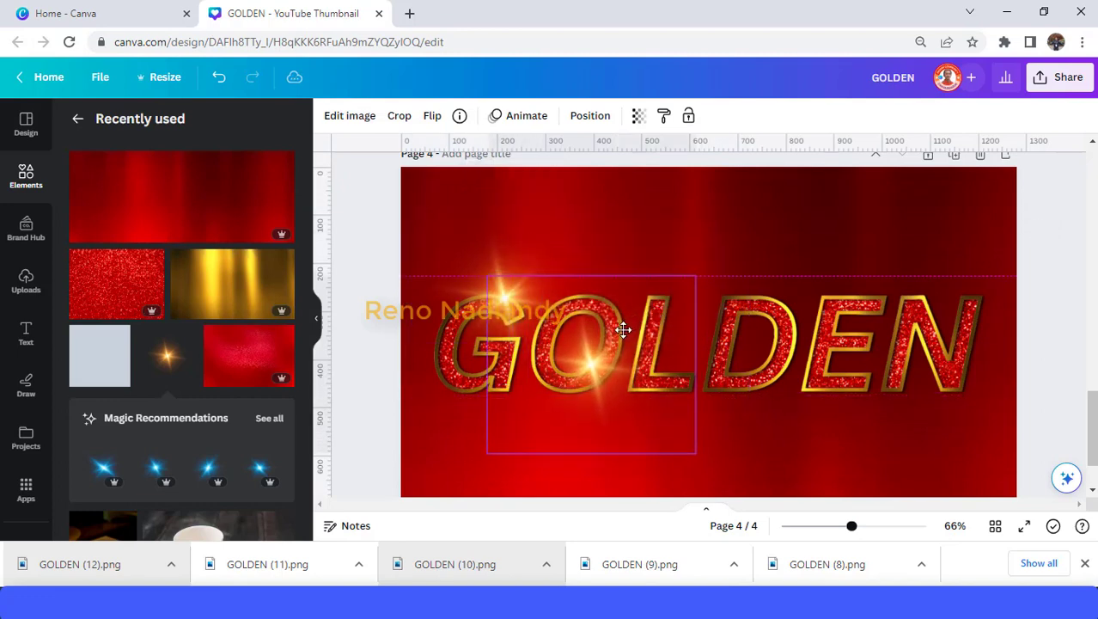
{"action": "left_click", "coordinate": [622, 328]}
{"action": "left_click", "coordinate": [571, 241]}
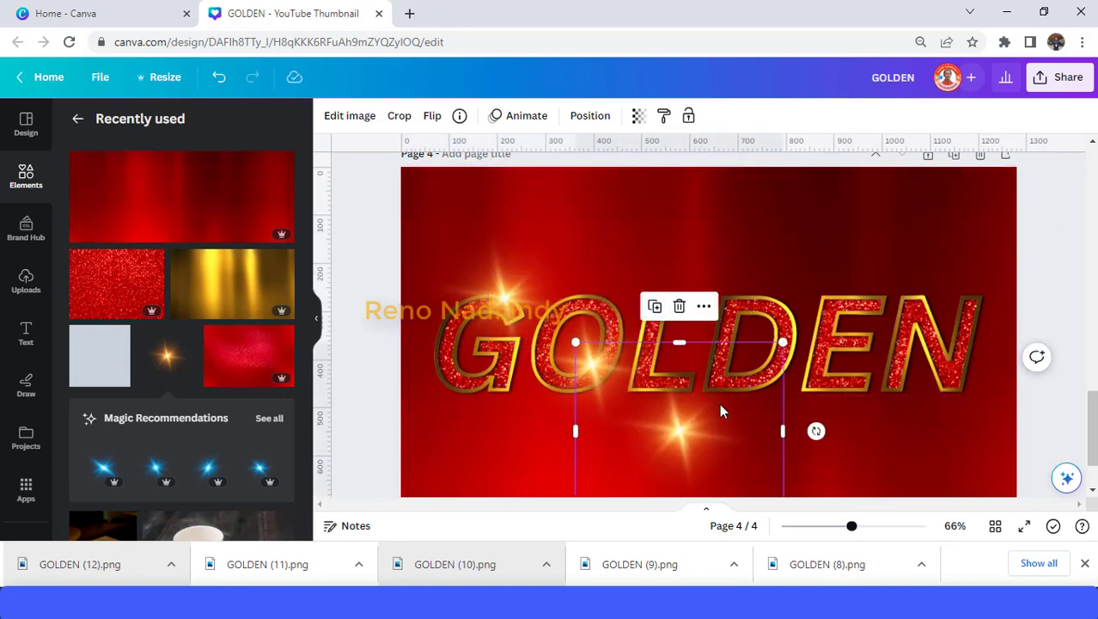
{"action": "left_click_drag", "start_coordinate": [683, 443], "coordinate": [648, 327]}
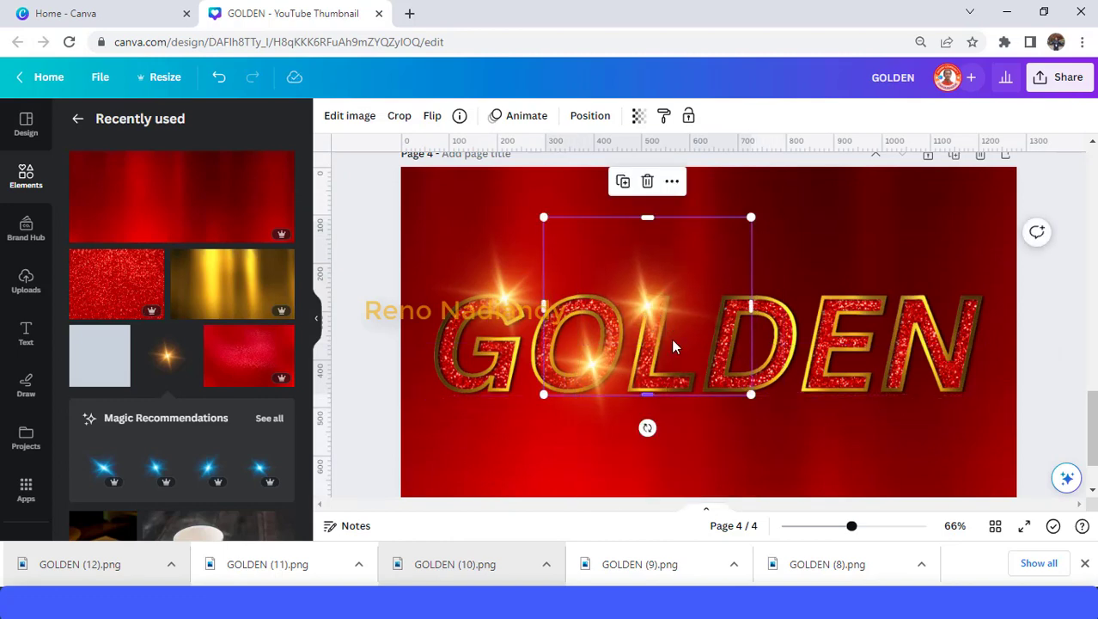
Step: Duplicate the lens flare again, scale the copy down, and place it at the upper right corner of the D
{"action": "left_click", "coordinate": [623, 180]}
{"action": "left_click_drag", "start_coordinate": [709, 272], "coordinate": [784, 312]}
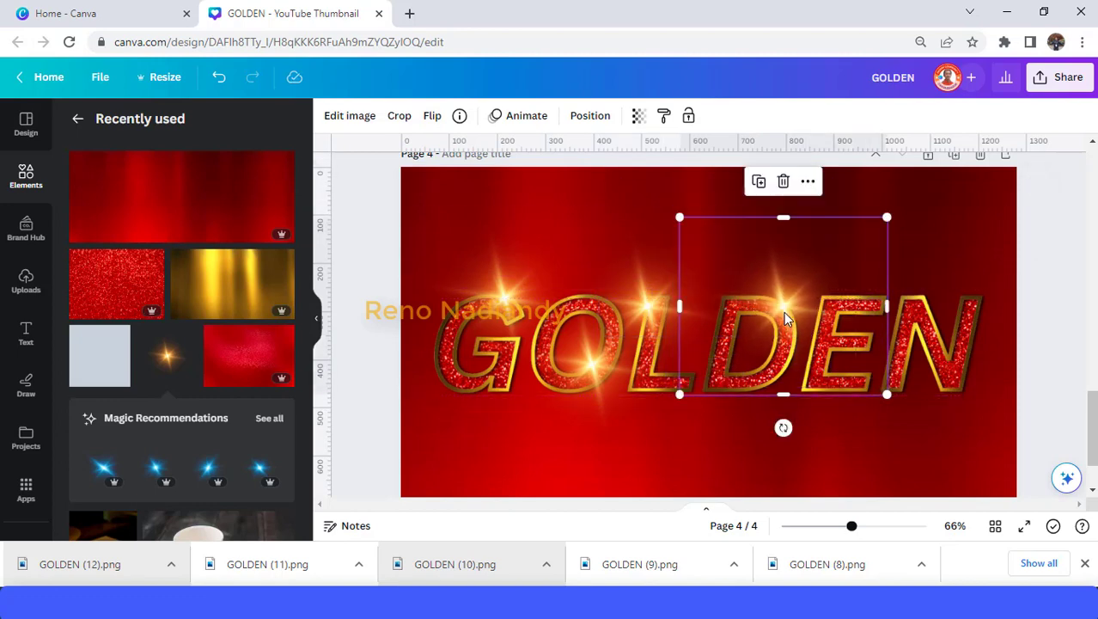
{"action": "left_click_drag", "start_coordinate": [888, 393], "coordinate": [834, 349]}
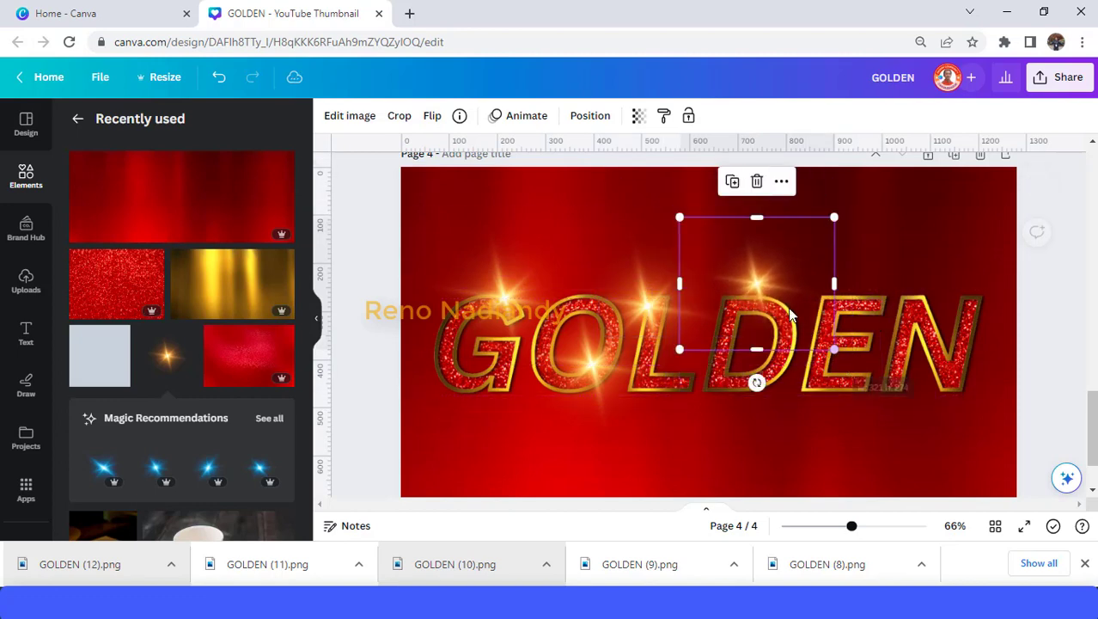
{"action": "left_click_drag", "start_coordinate": [788, 307], "coordinate": [815, 331]}
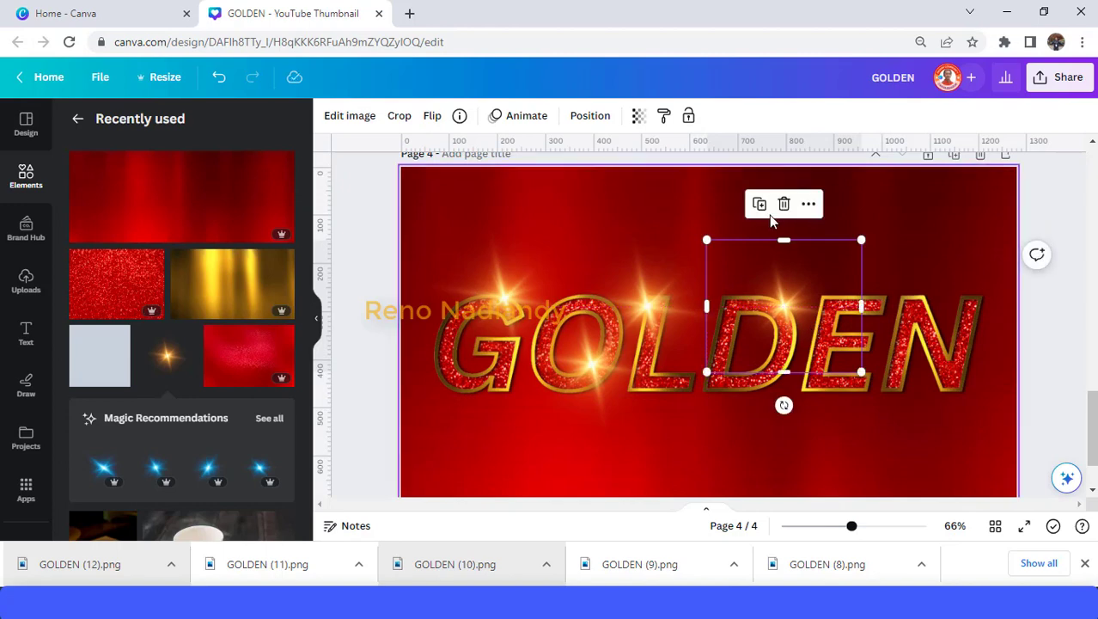
Step: Duplicate the smaller lens flare onto the right side of the E and the lower part of the N, and deselect it
{"action": "left_click", "coordinate": [758, 202]}
{"action": "left_click_drag", "start_coordinate": [935, 330], "coordinate": [861, 340]}
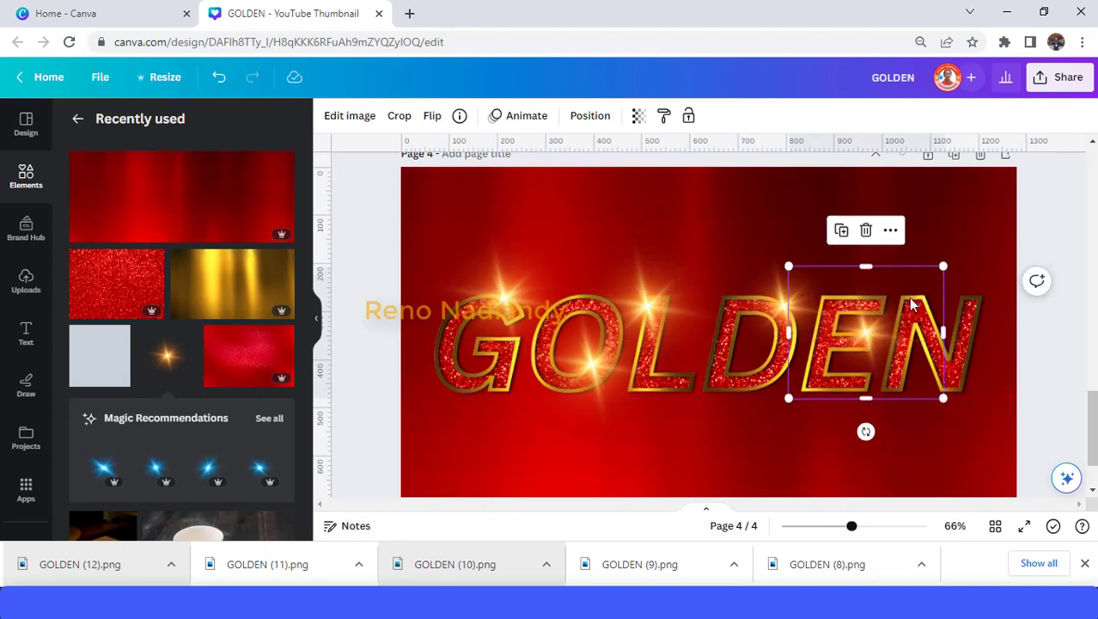
{"action": "left_click", "coordinate": [842, 230]}
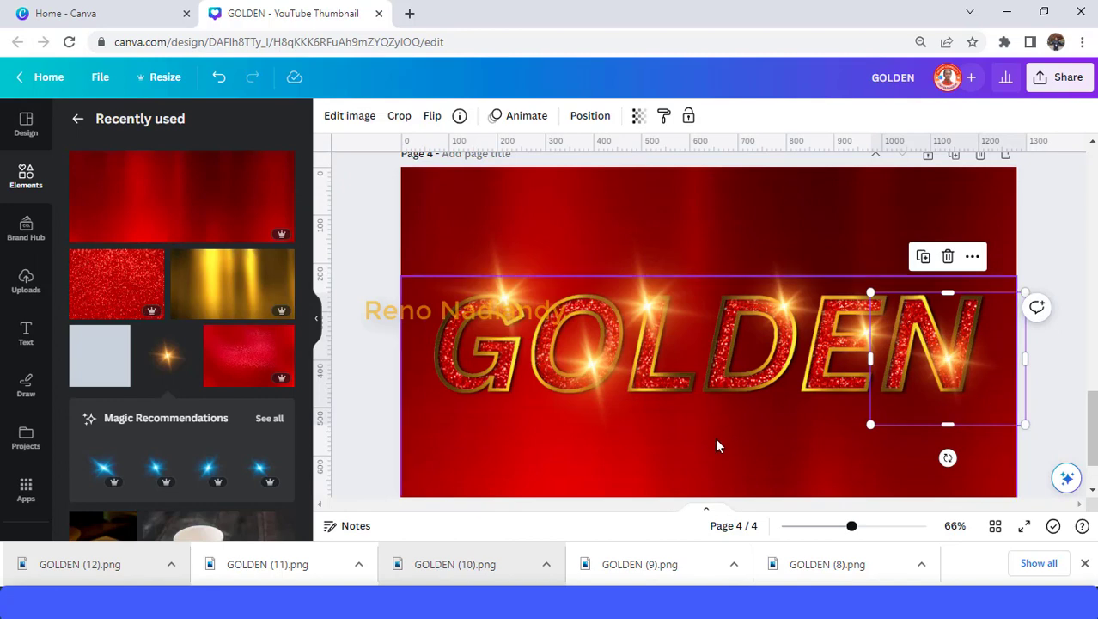
{"action": "left_click", "coordinate": [836, 527]}
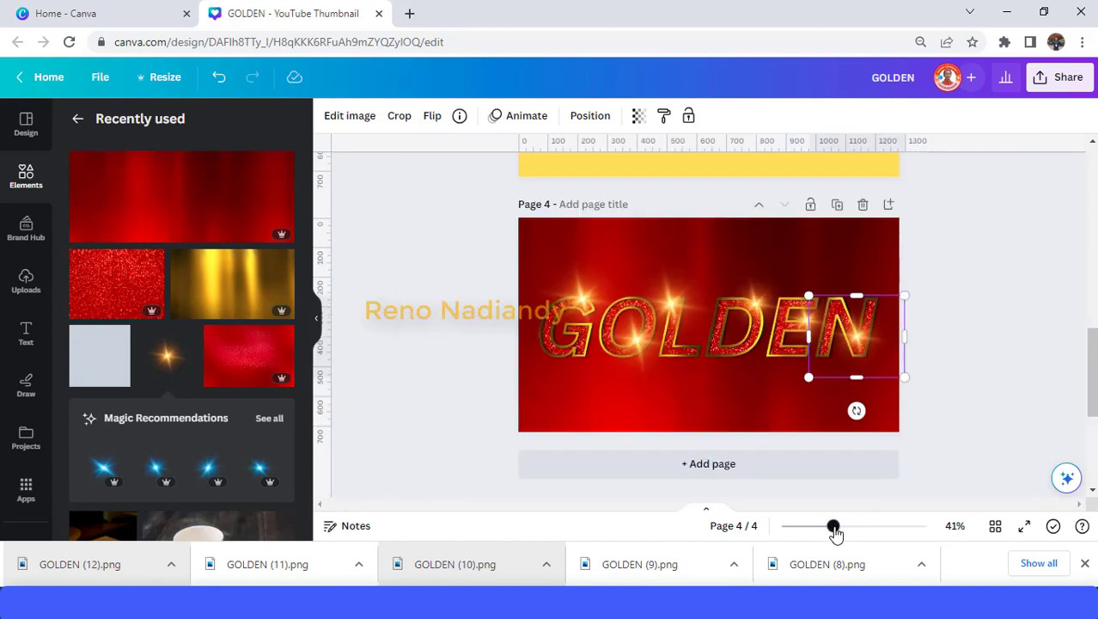
{"action": "left_click", "coordinate": [969, 401]}
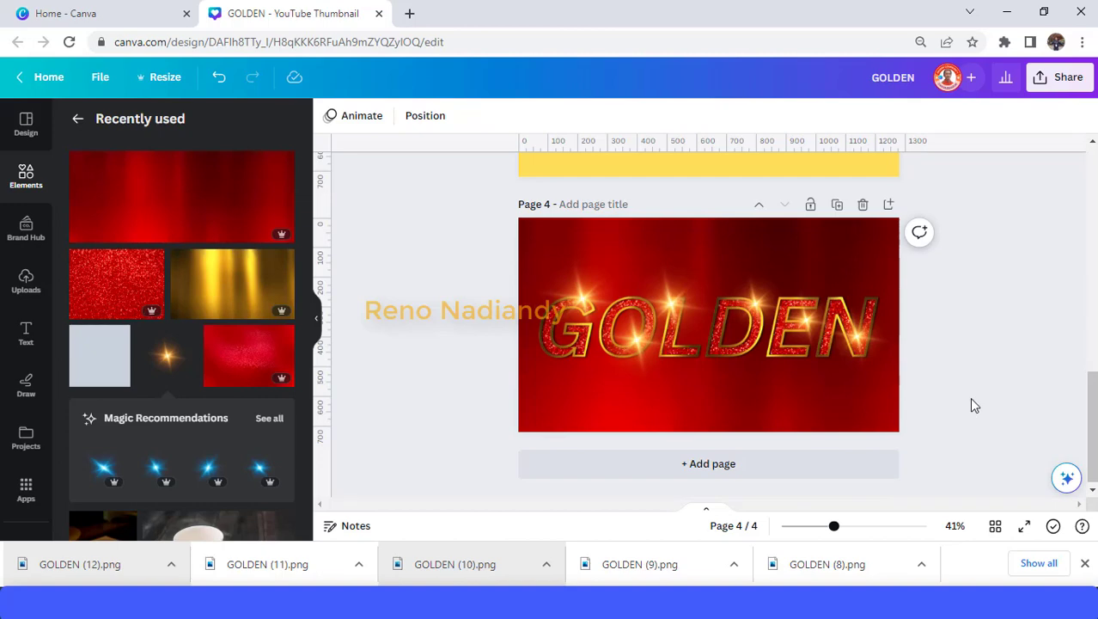